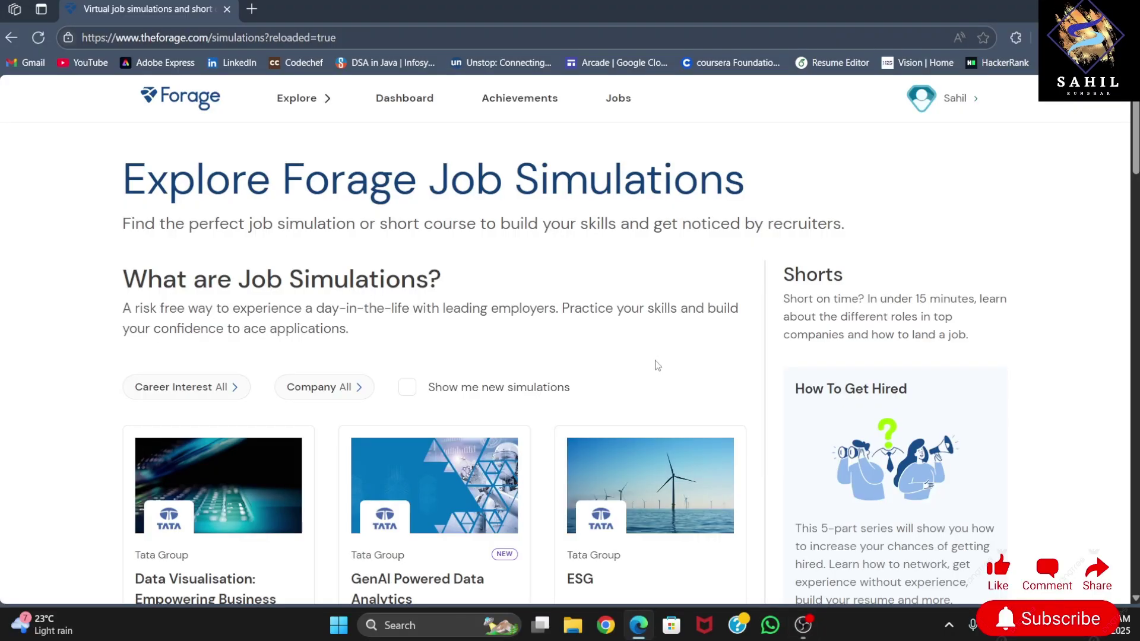
{"action": "scroll", "coordinate": [657, 365], "scroll_direction": "down", "scroll_amount": 4}
{"action": "scroll", "coordinate": [656, 365], "scroll_direction": "up", "scroll_amount": 4}
Filter the Forage job simulation listing by company to Deloitte Australia
{"action": "left_click_drag", "start_coordinate": [294, 170], "coordinate": [753, 191]}
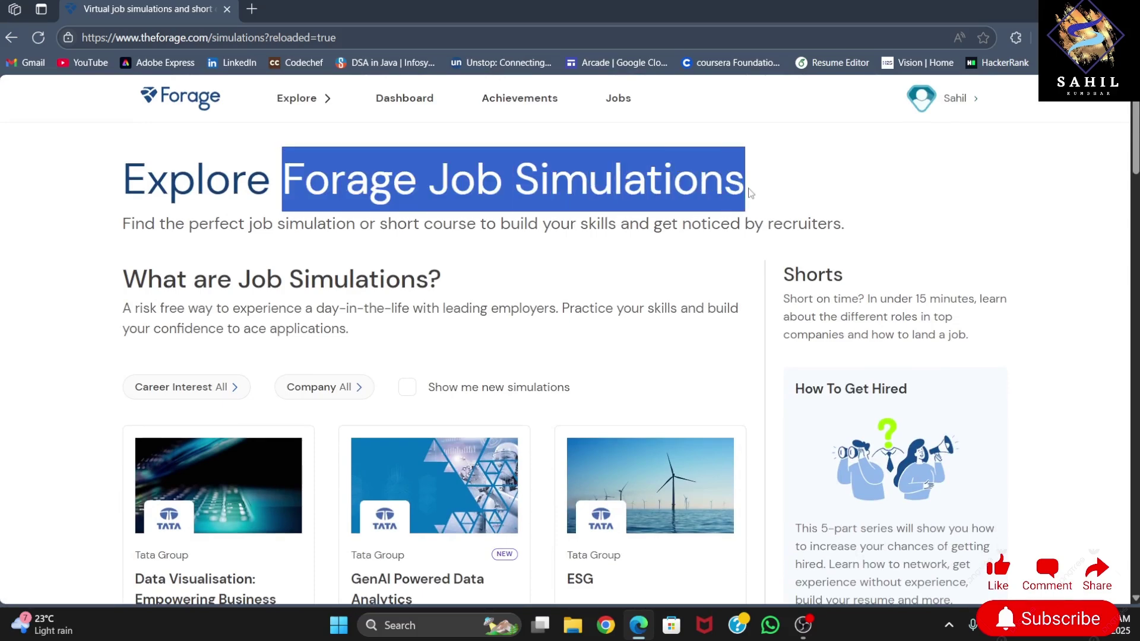
{"action": "left_click", "coordinate": [514, 280]}
{"action": "scroll", "coordinate": [378, 326], "scroll_direction": "down", "scroll_amount": 1}
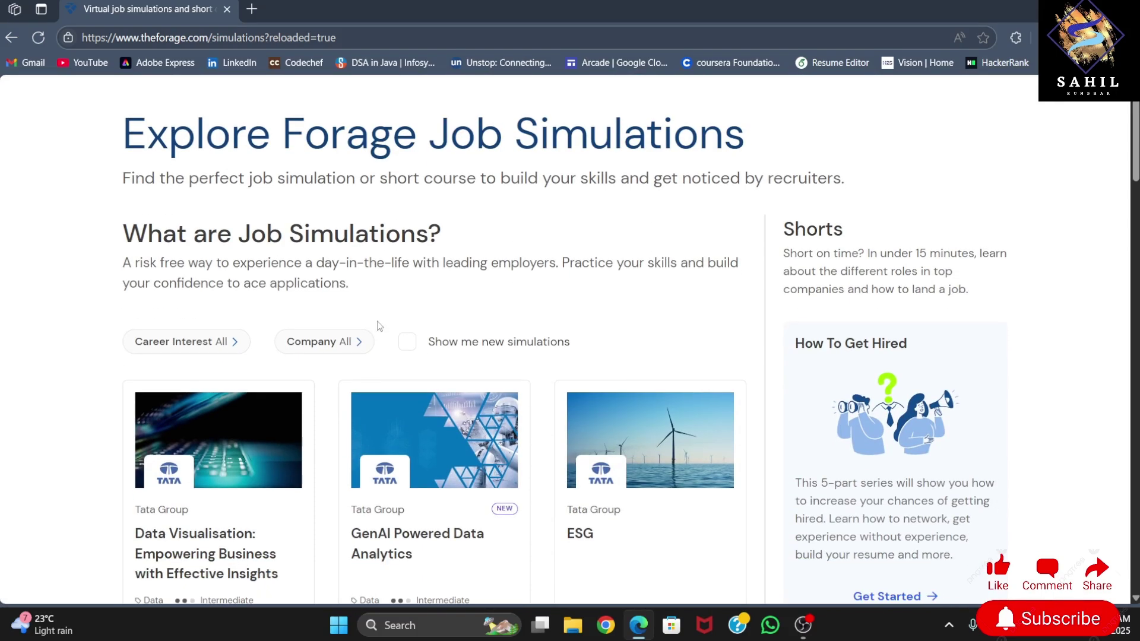
{"action": "left_click", "coordinate": [329, 351]}
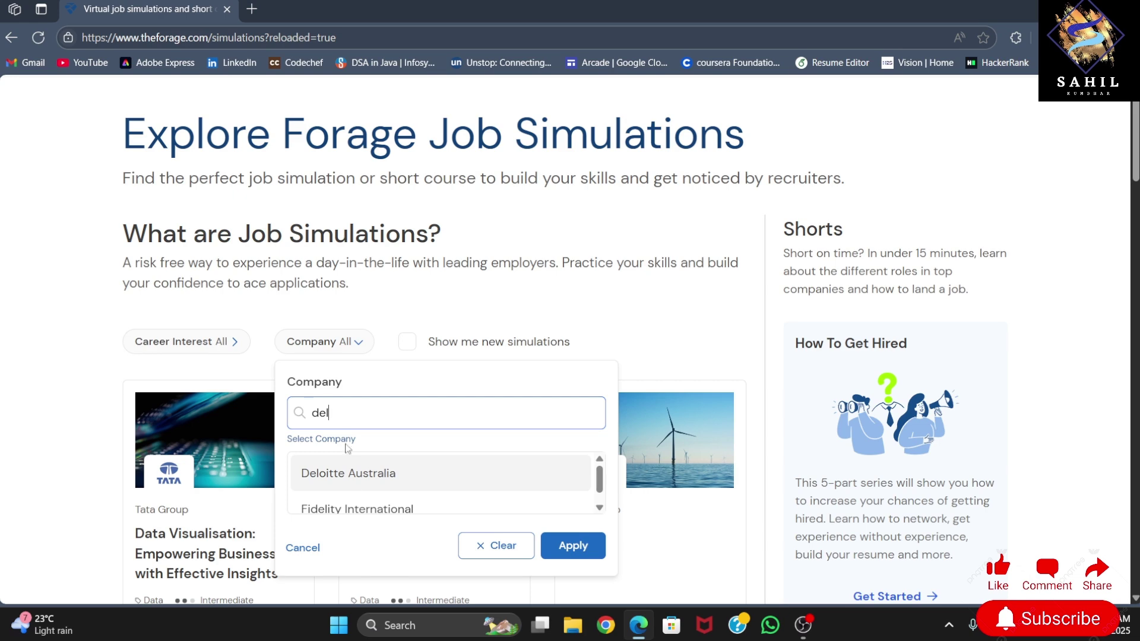
{"action": "left_click", "coordinate": [351, 478]}
{"action": "left_click", "coordinate": [571, 545]}
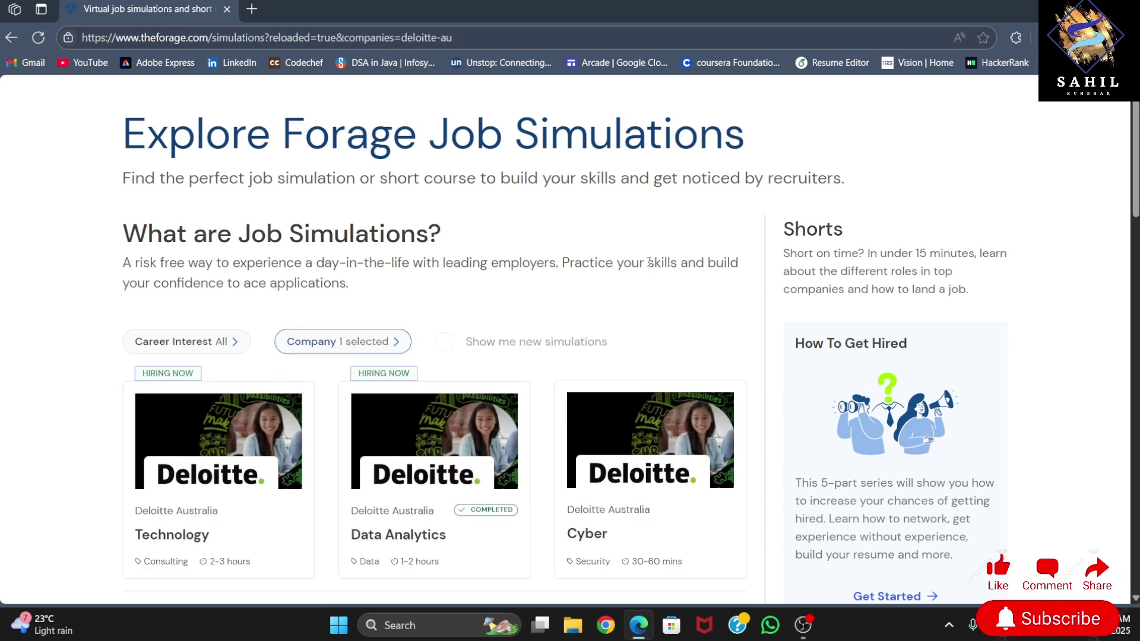
{"action": "scroll", "coordinate": [648, 261], "scroll_direction": "down", "scroll_amount": 2}
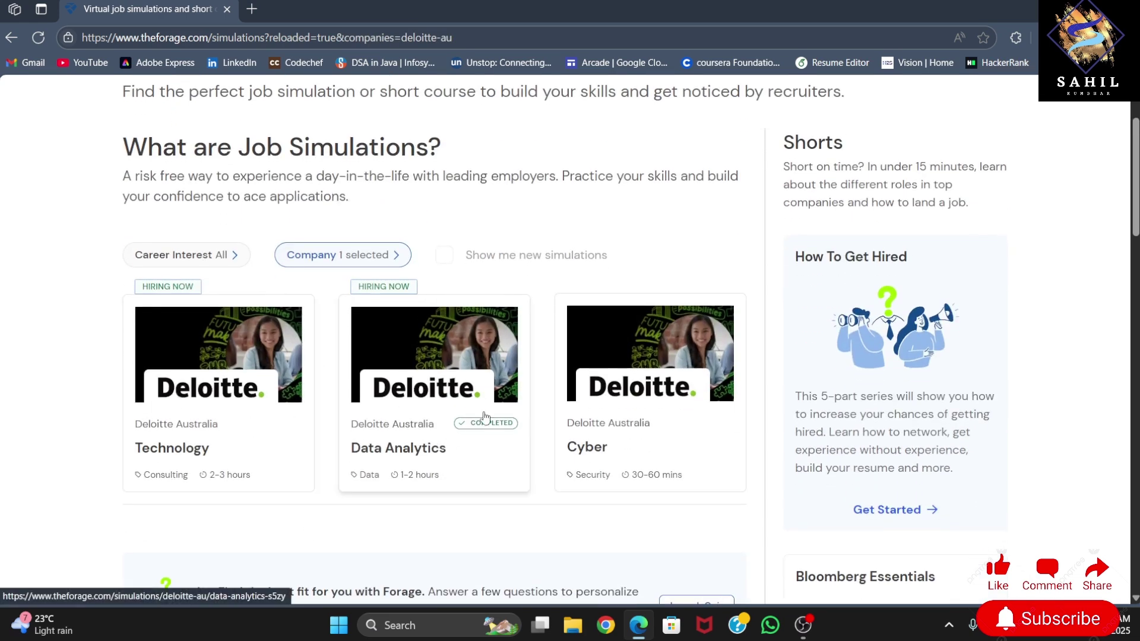
{"action": "scroll", "coordinate": [477, 447], "scroll_direction": "up", "scroll_amount": 2}
{"action": "scroll", "coordinate": [479, 446], "scroll_direction": "up", "scroll_amount": 3}
{"action": "scroll", "coordinate": [482, 444], "scroll_direction": "up", "scroll_amount": 2}
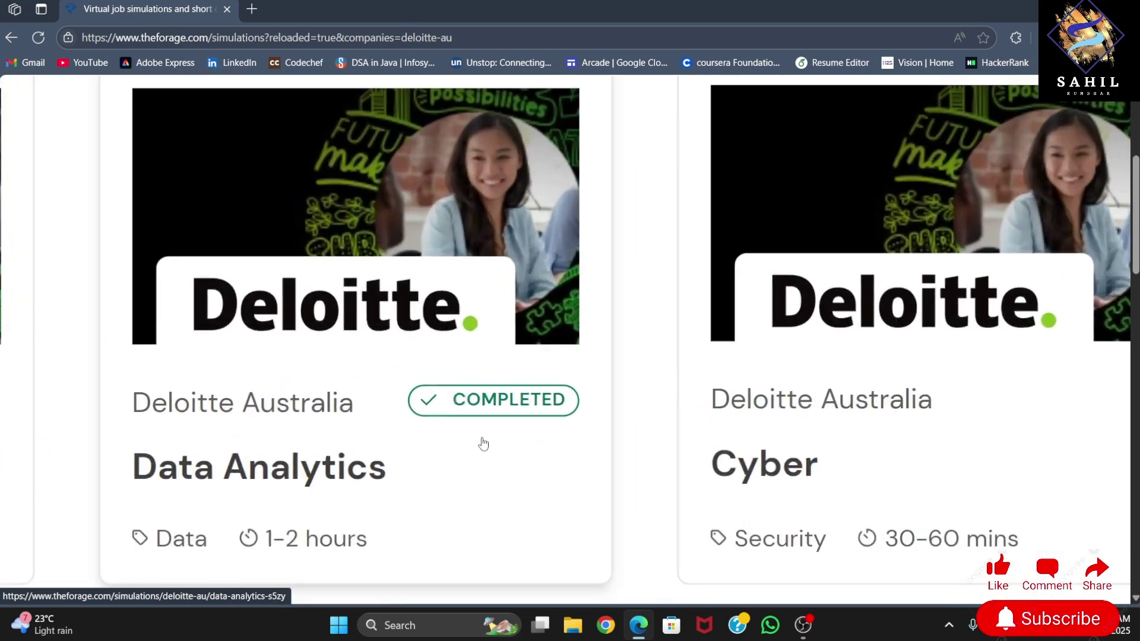
{"action": "scroll", "coordinate": [529, 386], "scroll_direction": "down", "scroll_amount": 1}
{"action": "scroll", "coordinate": [499, 392], "scroll_direction": "down", "scroll_amount": 2}
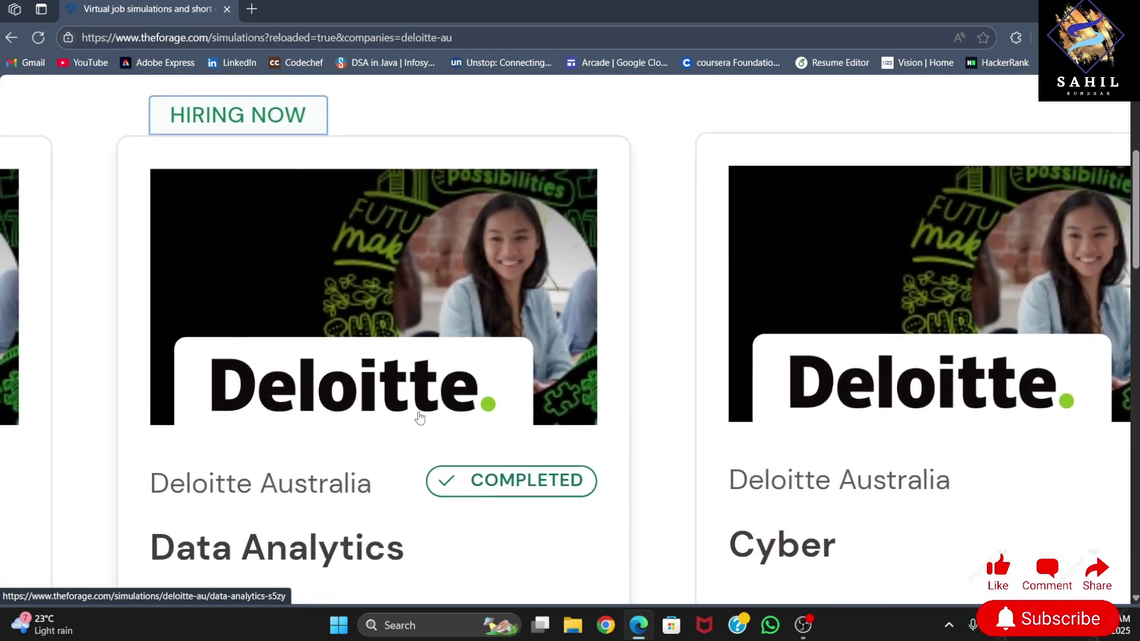
{"action": "scroll", "coordinate": [463, 405], "scroll_direction": "down", "scroll_amount": 2}
{"action": "scroll", "coordinate": [419, 418], "scroll_direction": "down", "scroll_amount": 1}
{"action": "scroll", "coordinate": [419, 418], "scroll_direction": "left", "scroll_amount": 2}
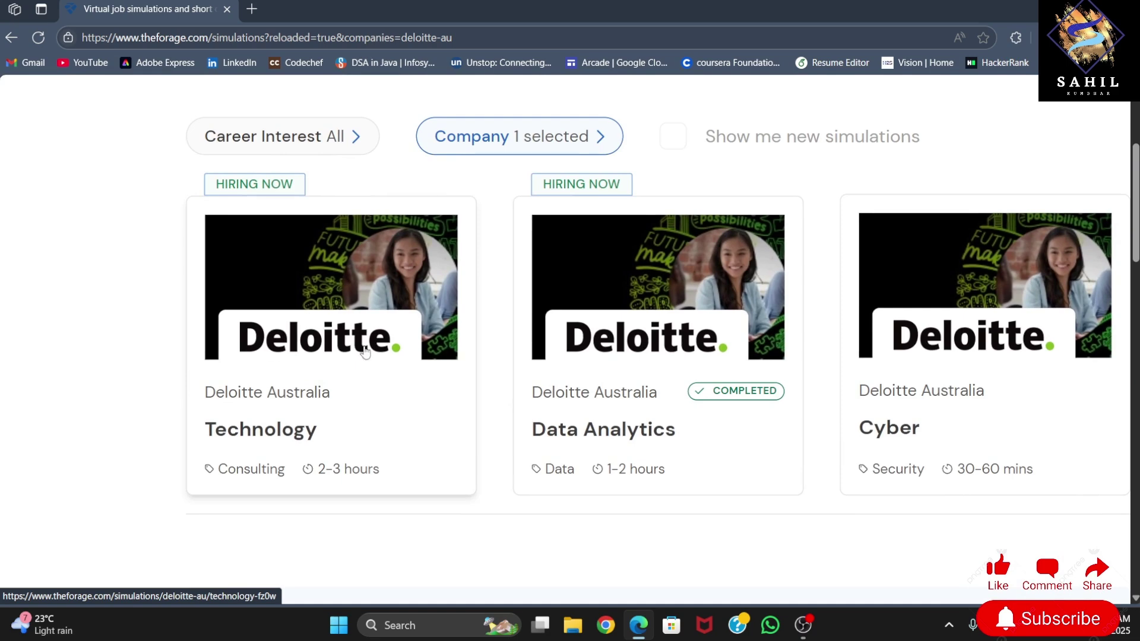
{"action": "scroll", "coordinate": [353, 347], "scroll_direction": "down", "scroll_amount": 3}
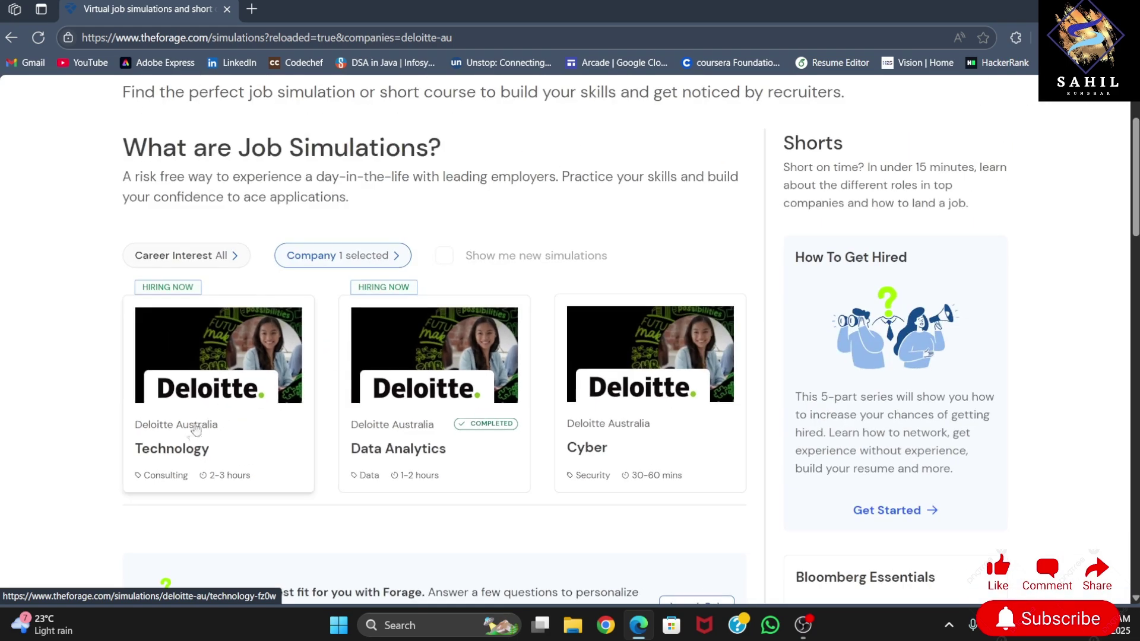
Open the Deloitte Technology simulation, read its description and play the Deloitte Australia intro video
{"action": "left_click", "coordinate": [238, 461]}
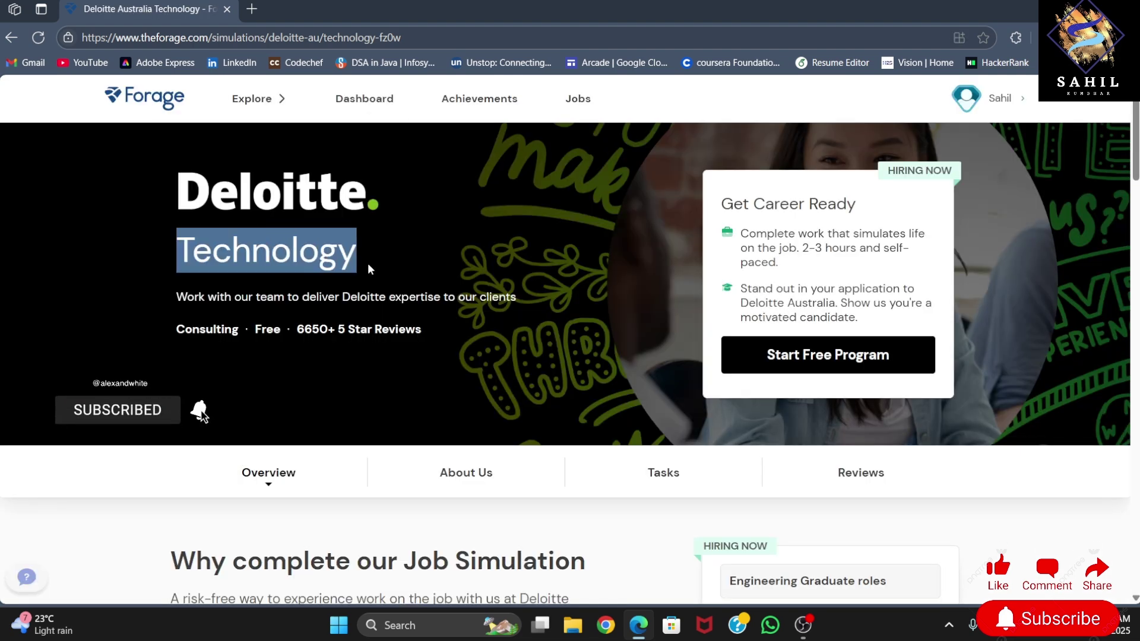
{"action": "scroll", "coordinate": [337, 312], "scroll_direction": "down", "scroll_amount": 1}
{"action": "scroll", "coordinate": [337, 312], "scroll_direction": "down", "scroll_amount": 2}
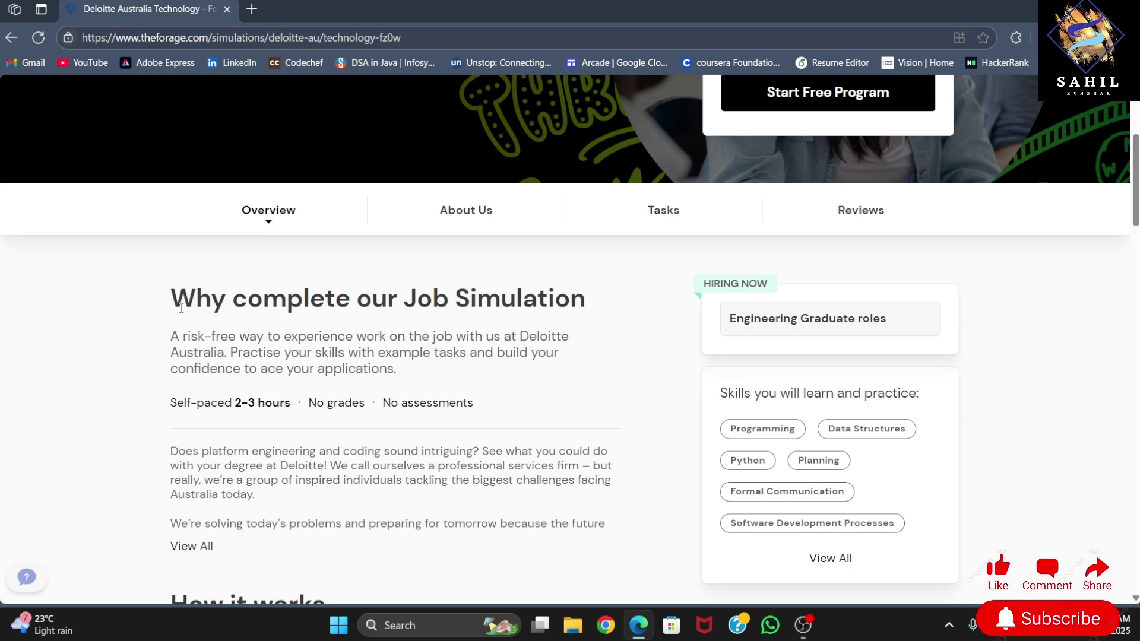
{"action": "left_click", "coordinate": [342, 291]}
{"action": "left_click_drag", "start_coordinate": [182, 337], "coordinate": [221, 337]}
{"action": "left_click", "coordinate": [412, 341]}
{"action": "scroll", "coordinate": [412, 341], "scroll_direction": "down", "scroll_amount": 1}
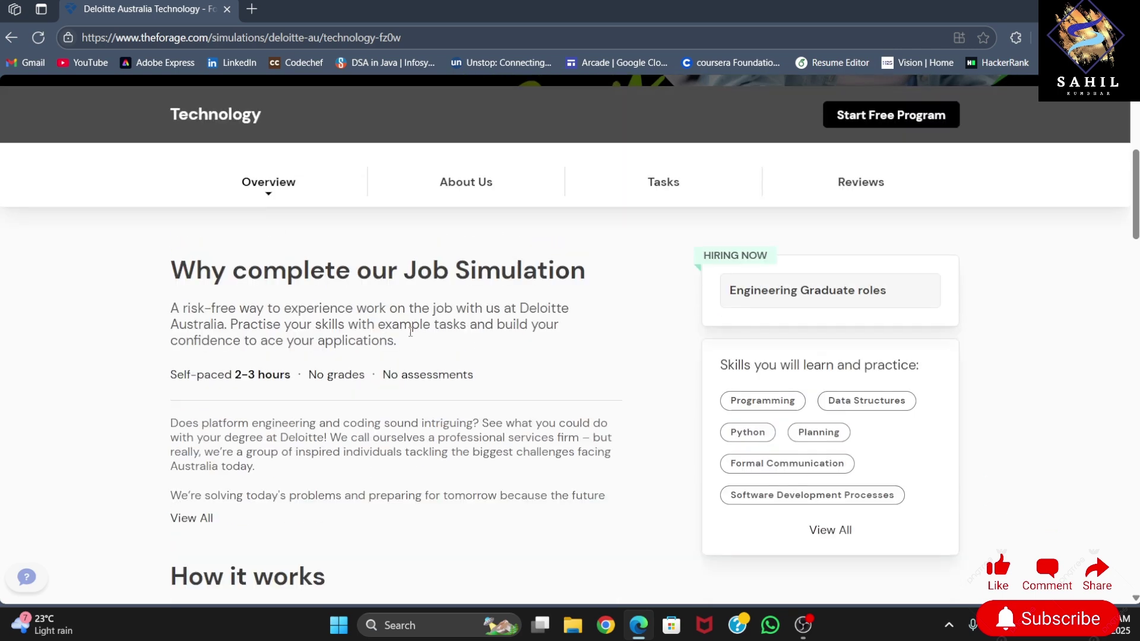
{"action": "scroll", "coordinate": [413, 340], "scroll_direction": "down", "scroll_amount": 2}
{"action": "scroll", "coordinate": [416, 291], "scroll_direction": "down", "scroll_amount": 1}
{"action": "left_click_drag", "start_coordinate": [271, 293], "coordinate": [170, 293]}
{"action": "left_click", "coordinate": [221, 298]}
{"action": "scroll", "coordinate": [220, 299], "scroll_direction": "down", "scroll_amount": 1}
{"action": "left_click", "coordinate": [305, 366]}
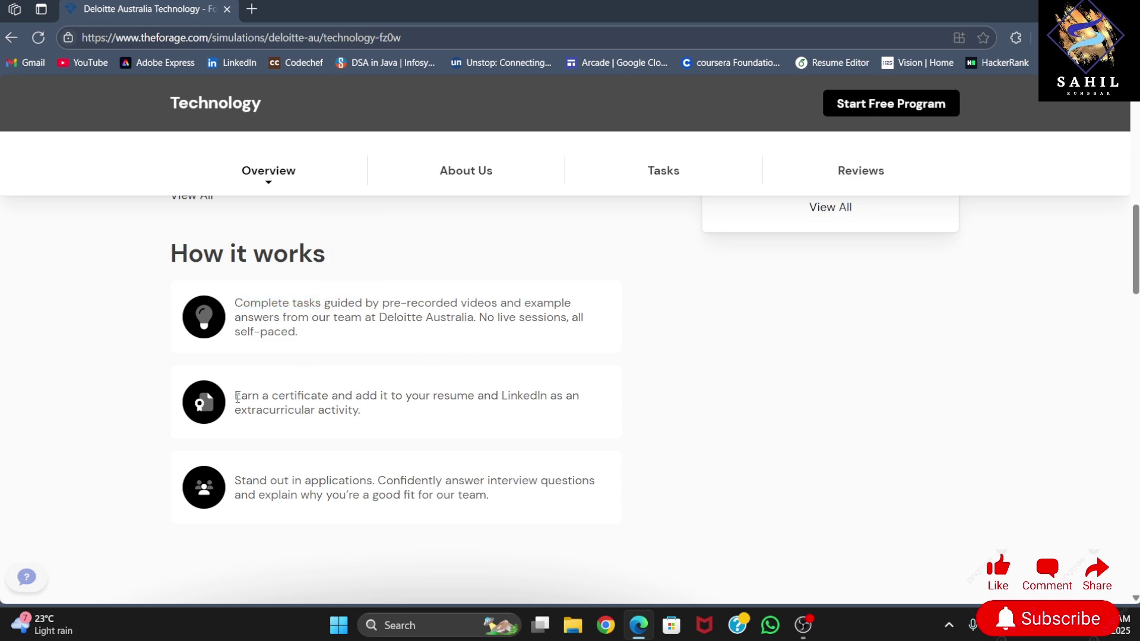
{"action": "scroll", "coordinate": [330, 414], "scroll_direction": "down", "scroll_amount": 1}
{"action": "left_click_drag", "start_coordinate": [235, 400], "coordinate": [382, 400]}
{"action": "scroll", "coordinate": [364, 448], "scroll_direction": "down", "scroll_amount": 3}
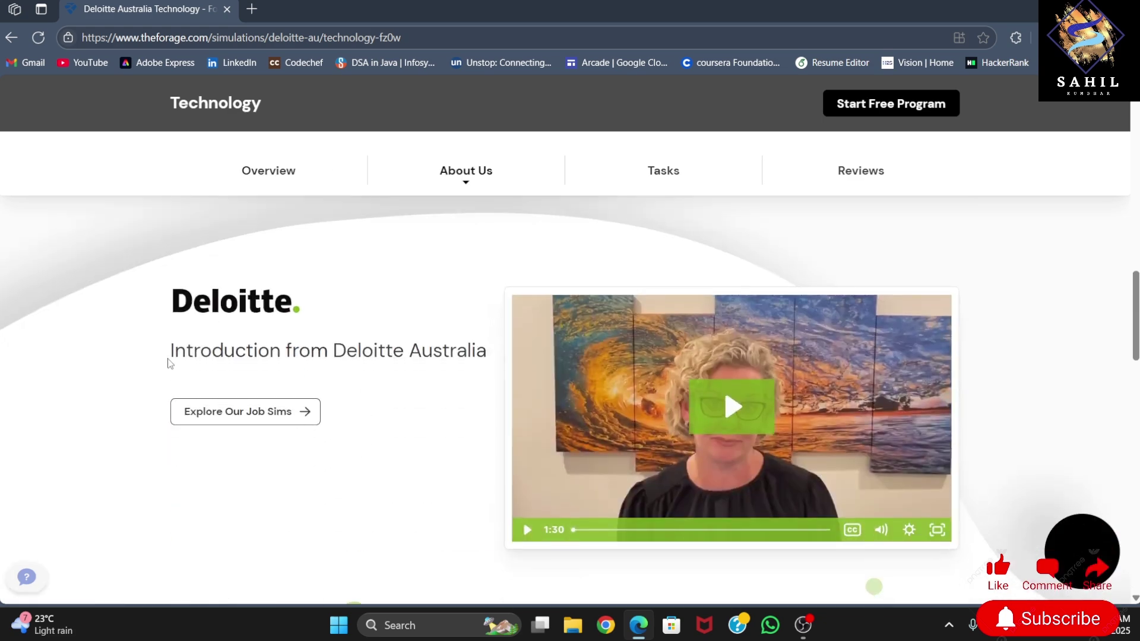
{"action": "left_click", "coordinate": [743, 415]}
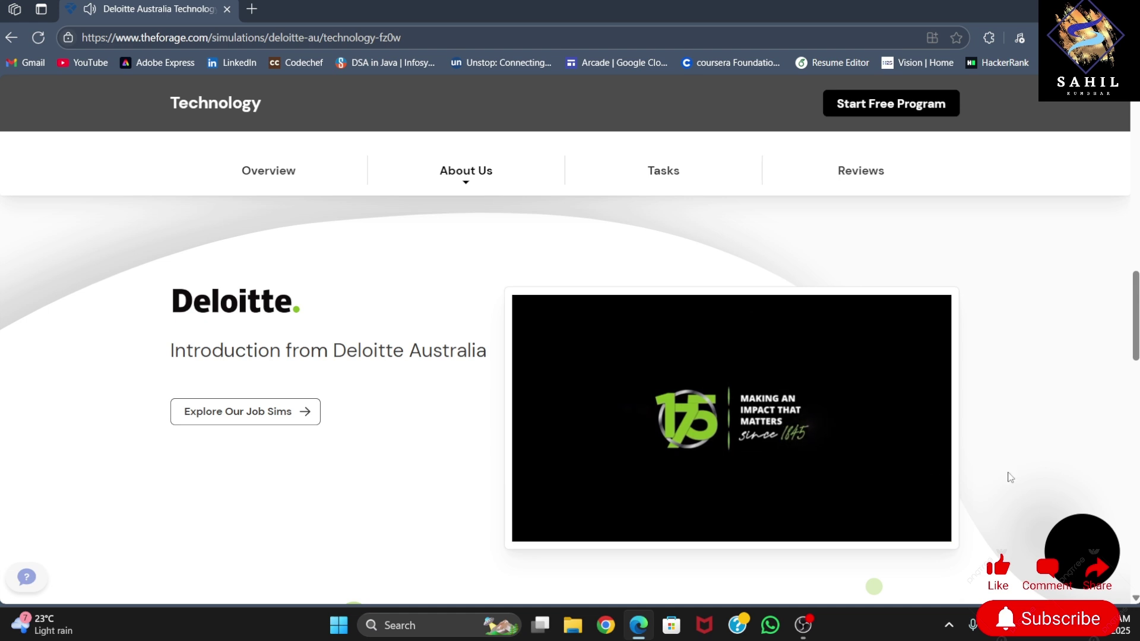
{"action": "scroll", "coordinate": [448, 469], "scroll_direction": "down", "scroll_amount": 4}
{"action": "scroll", "coordinate": [448, 469], "scroll_direction": "down", "scroll_amount": 1}
{"action": "triple_click", "coordinate": [459, 253]}
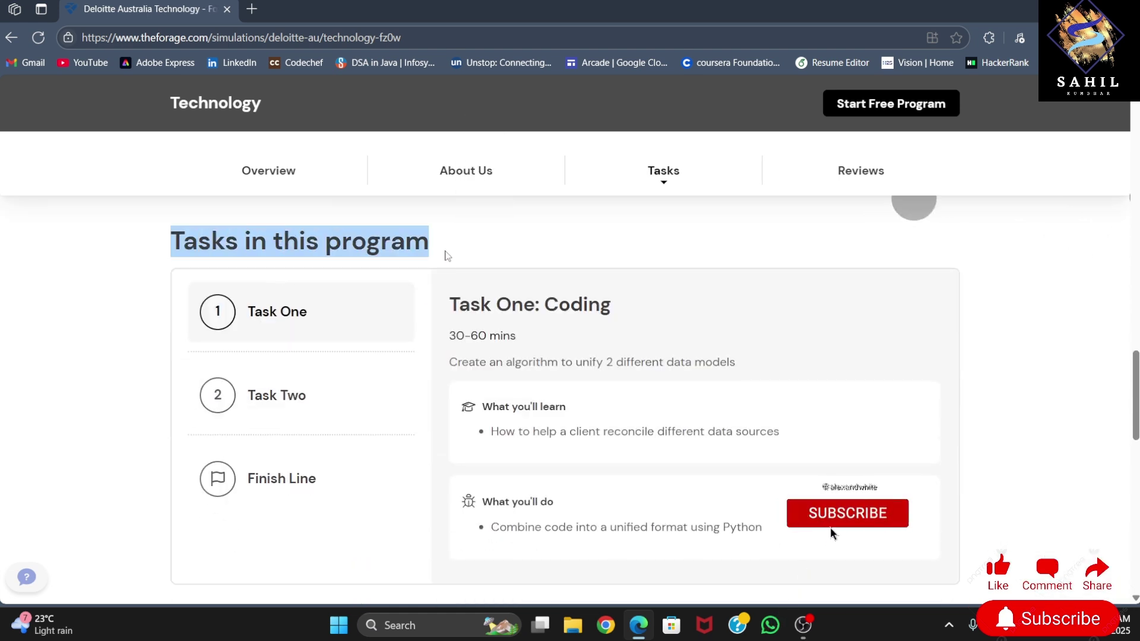
{"action": "left_click", "coordinate": [423, 257]}
{"action": "scroll", "coordinate": [464, 256], "scroll_direction": "down", "scroll_amount": 1}
{"action": "left_click_drag", "start_coordinate": [453, 252], "coordinate": [611, 255]}
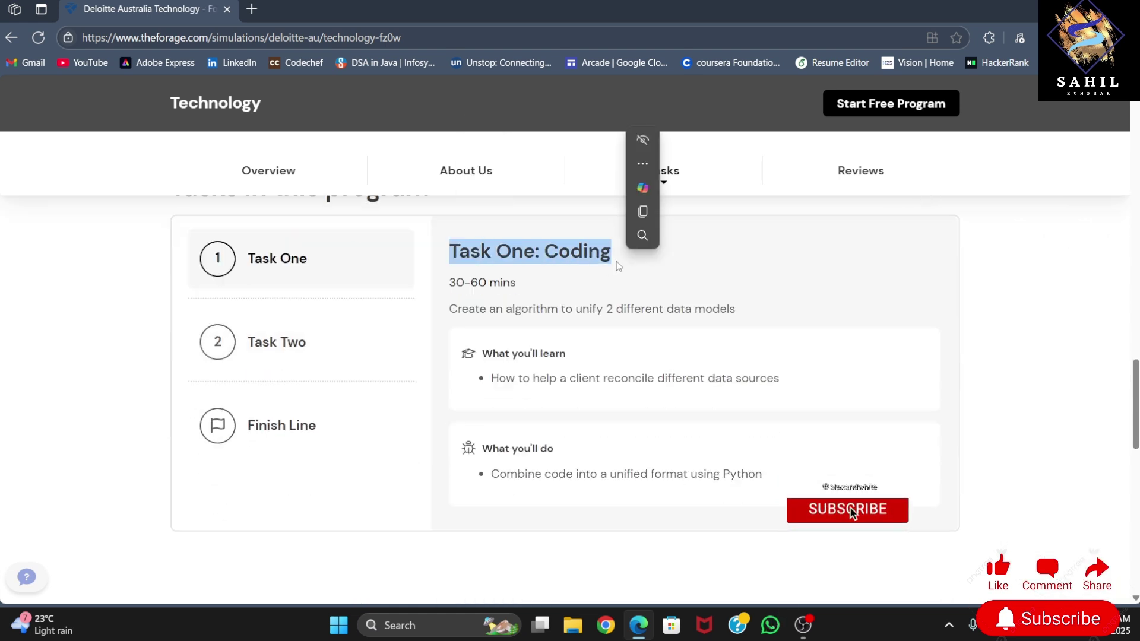
{"action": "left_click", "coordinate": [567, 274]}
{"action": "scroll", "coordinate": [566, 275], "scroll_direction": "down", "scroll_amount": 1}
{"action": "left_click", "coordinate": [339, 342]}
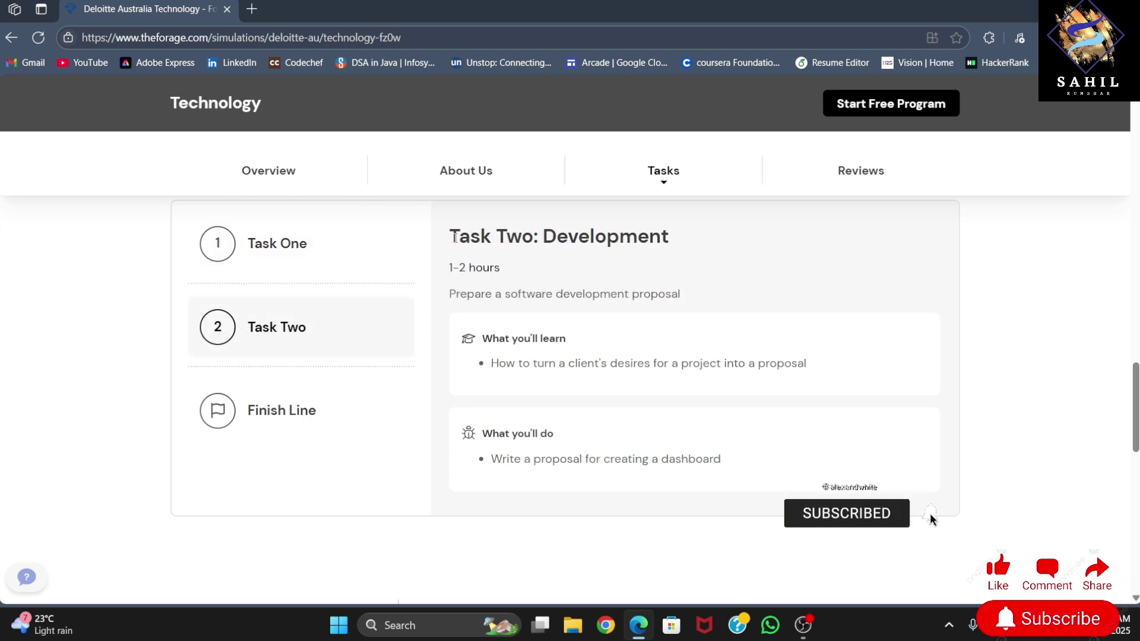
{"action": "left_click_drag", "start_coordinate": [453, 237], "coordinate": [656, 264]}
{"action": "left_click", "coordinate": [674, 244]}
{"action": "left_click", "coordinate": [303, 401]}
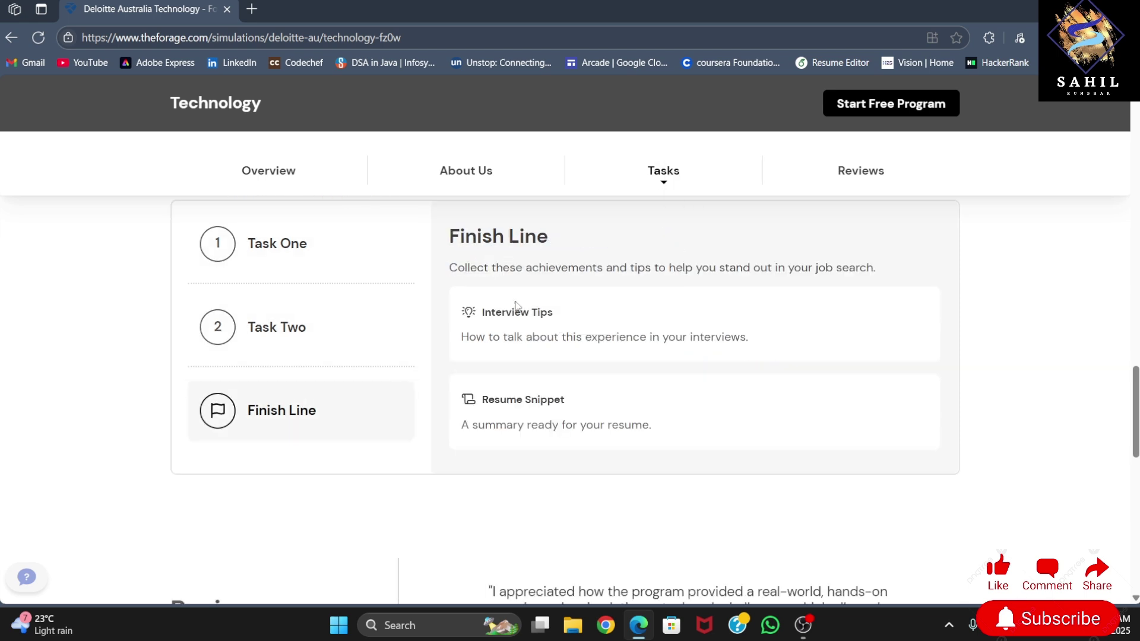
{"action": "left_click_drag", "start_coordinate": [482, 312], "coordinate": [552, 312]}
{"action": "left_click_drag", "start_coordinate": [482, 399], "coordinate": [563, 399]}
{"action": "scroll", "coordinate": [477, 444], "scroll_direction": "down", "scroll_amount": 5}
{"action": "scroll", "coordinate": [476, 445], "scroll_direction": "up", "scroll_amount": 1}
{"action": "scroll", "coordinate": [477, 445], "scroll_direction": "up", "scroll_amount": 3}
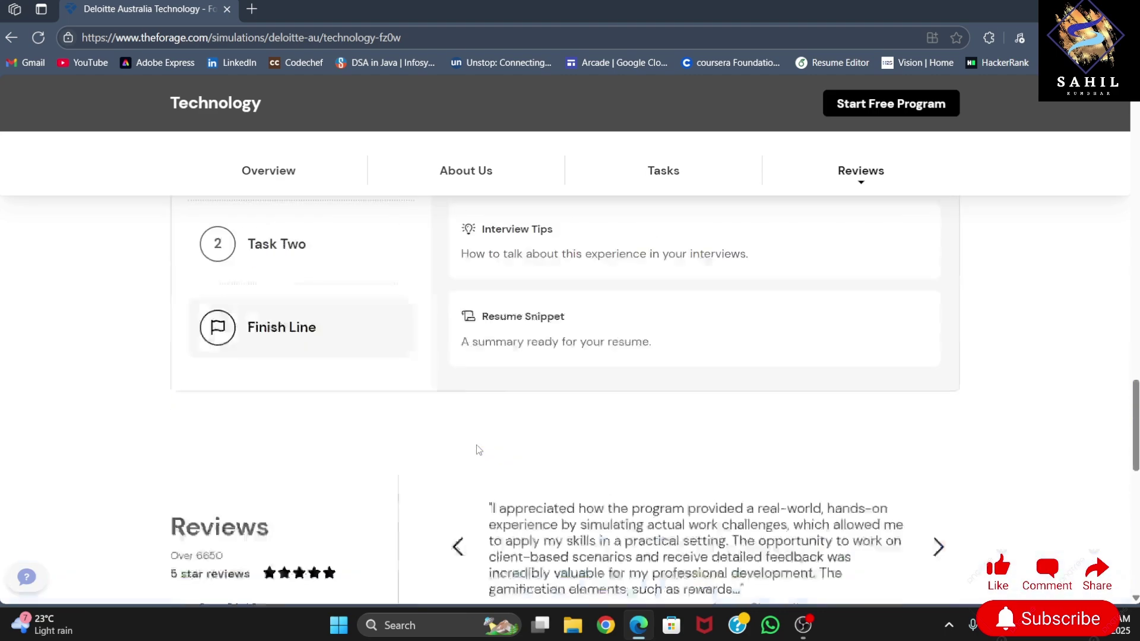
{"action": "scroll", "coordinate": [476, 445], "scroll_direction": "up", "scroll_amount": 6}
{"action": "scroll", "coordinate": [476, 443], "scroll_direction": "up", "scroll_amount": 2}
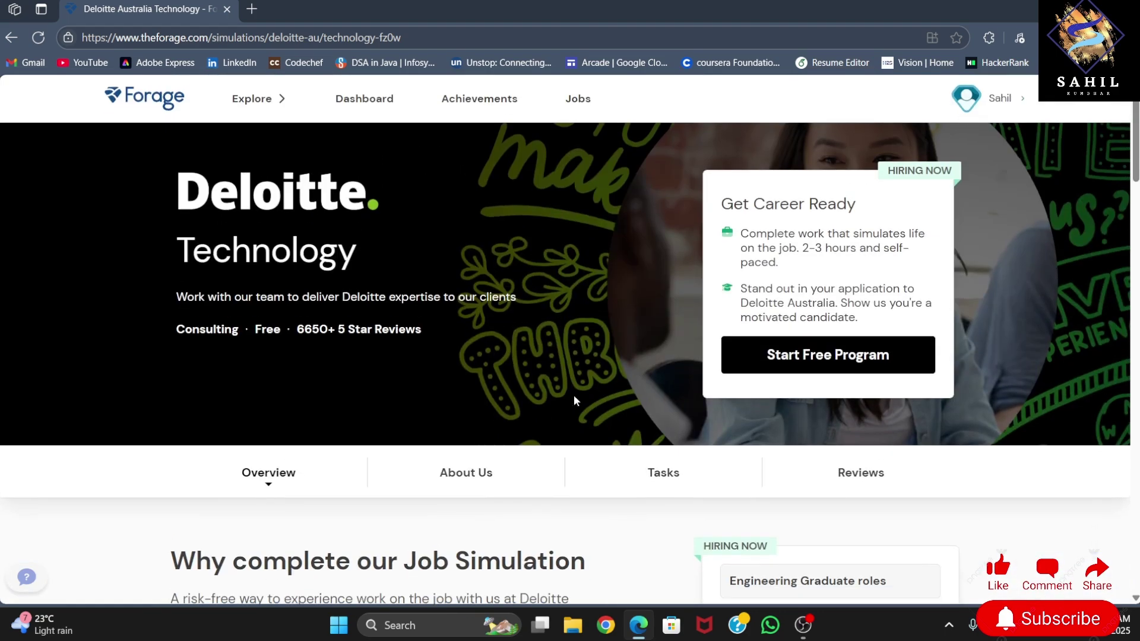
Start the free Technology program, watch the Message from Deloitte Australia and read the background
{"action": "left_click", "coordinate": [786, 360]}
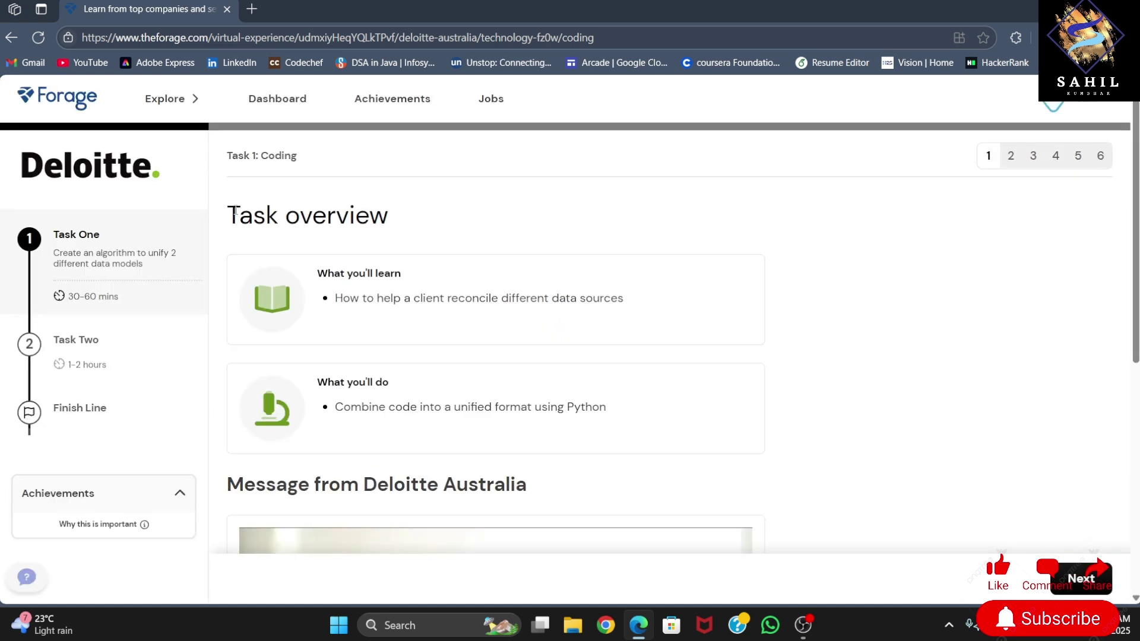
{"action": "left_click_drag", "start_coordinate": [231, 214], "coordinate": [383, 216]}
{"action": "left_click", "coordinate": [371, 237]}
{"action": "scroll", "coordinate": [371, 267], "scroll_direction": "down", "scroll_amount": 1}
{"action": "scroll", "coordinate": [374, 330], "scroll_direction": "down", "scroll_amount": 1}
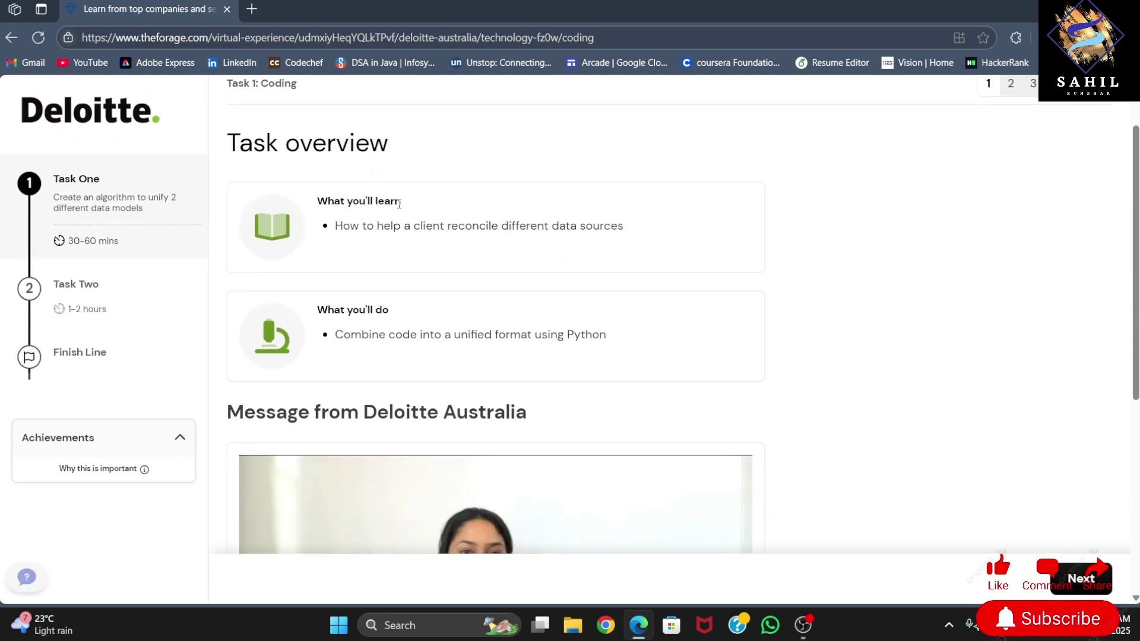
{"action": "scroll", "coordinate": [427, 276], "scroll_direction": "down", "scroll_amount": 3}
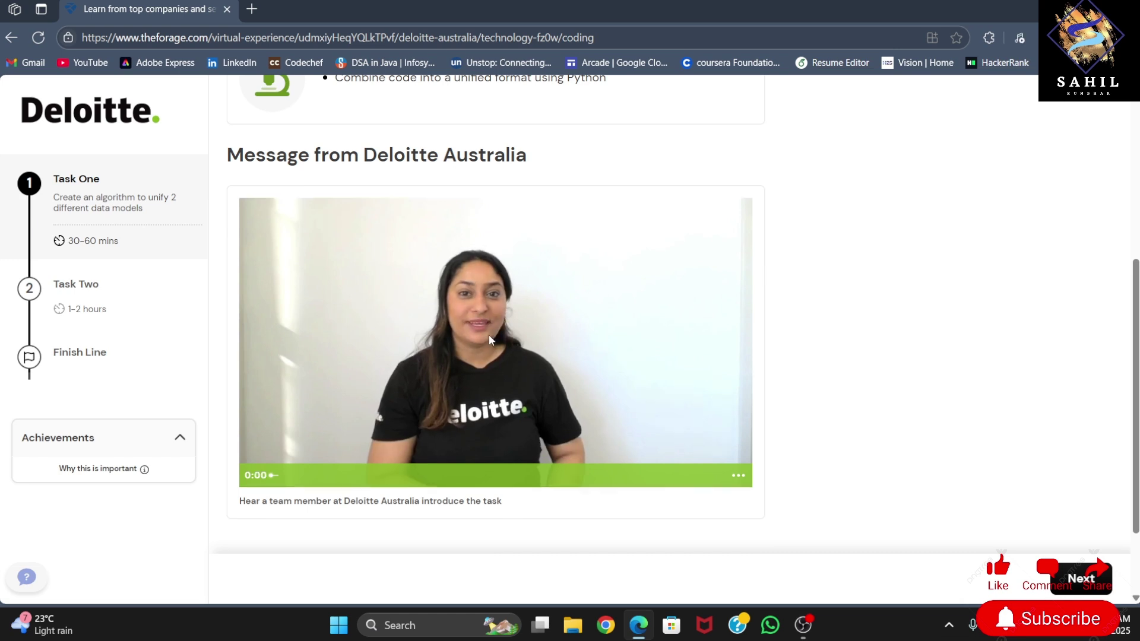
{"action": "left_click", "coordinate": [489, 335]}
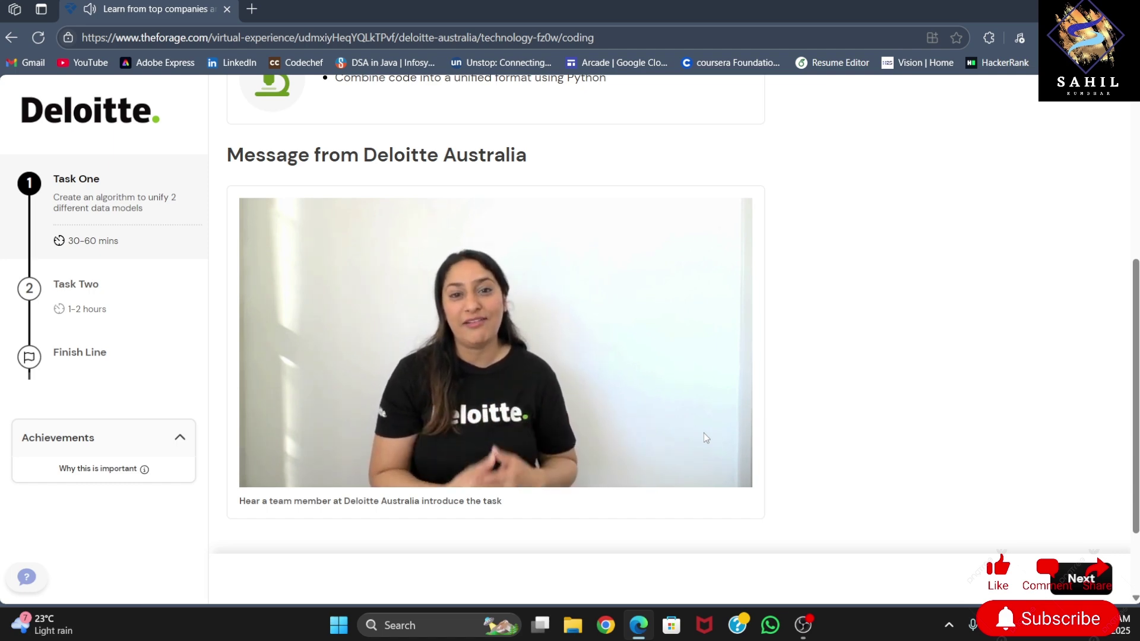
{"action": "scroll", "coordinate": [704, 437], "scroll_direction": "up", "scroll_amount": 3}
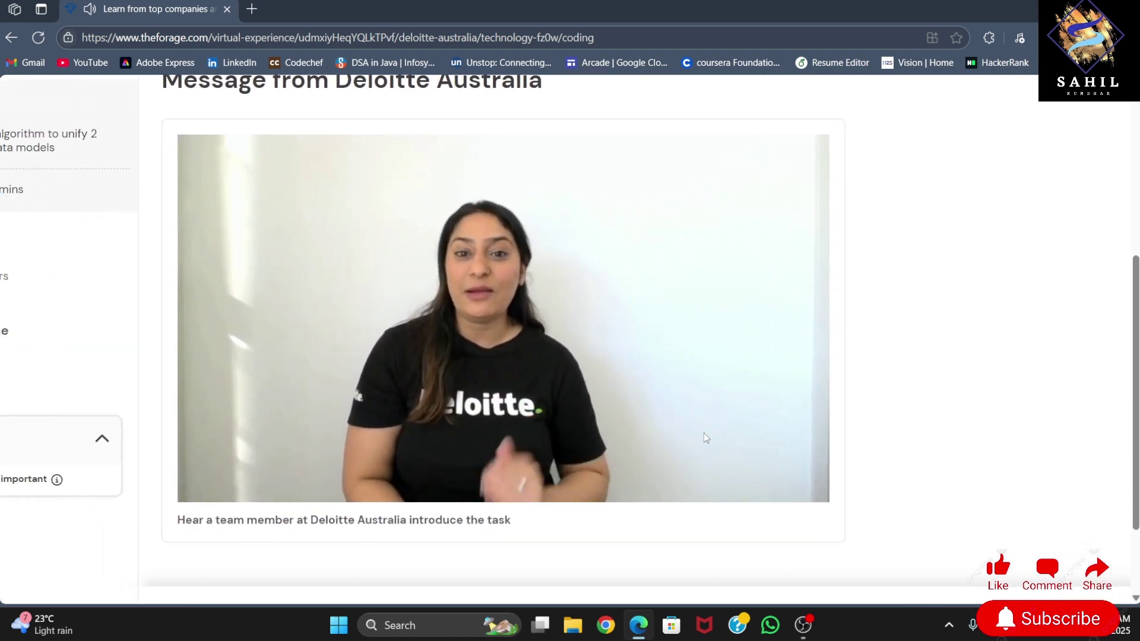
{"action": "scroll", "coordinate": [704, 437], "scroll_direction": "up", "scroll_amount": 2}
{"action": "scroll", "coordinate": [704, 437], "scroll_direction": "up", "scroll_amount": 1}
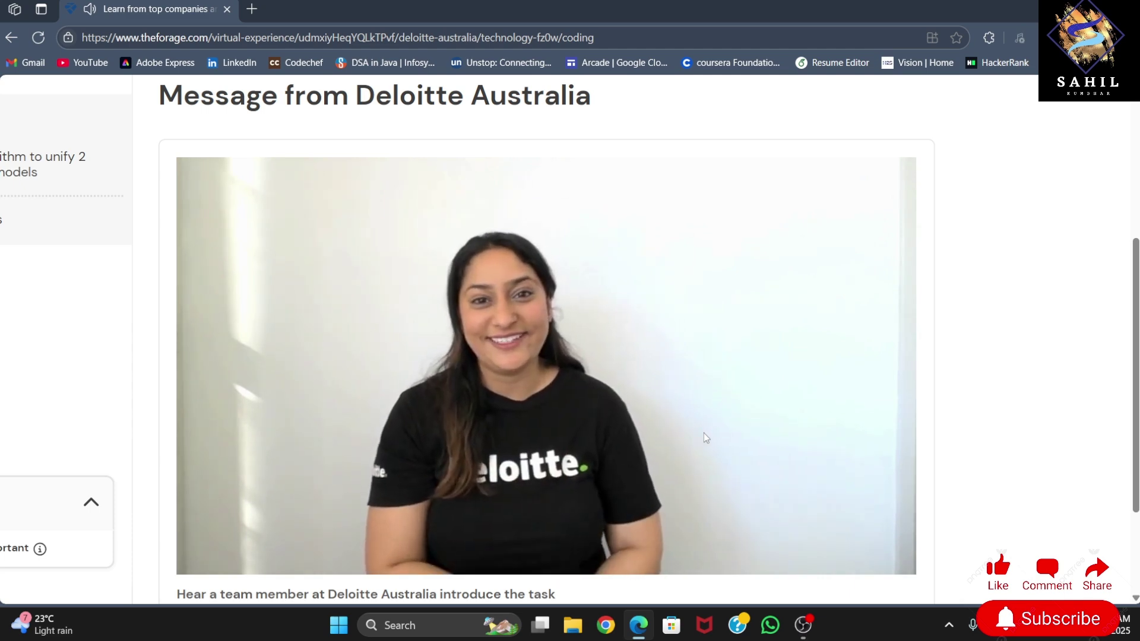
{"action": "left_click_drag", "start_coordinate": [375, 216], "coordinate": [605, 215]}
{"action": "left_click", "coordinate": [429, 281]}
Advance to the Task One steps and read the fork instructions for the Task1 Repl
{"action": "left_click", "coordinate": [1081, 579]}
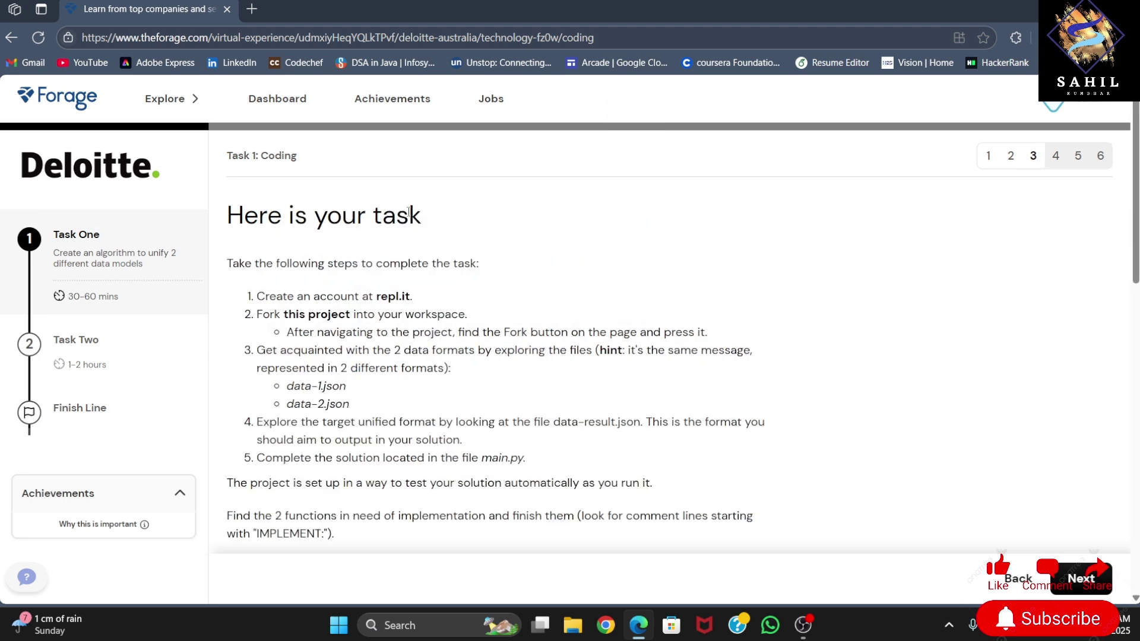
{"action": "left_click_drag", "start_coordinate": [422, 216], "coordinate": [233, 218]}
{"action": "left_click", "coordinate": [309, 248]}
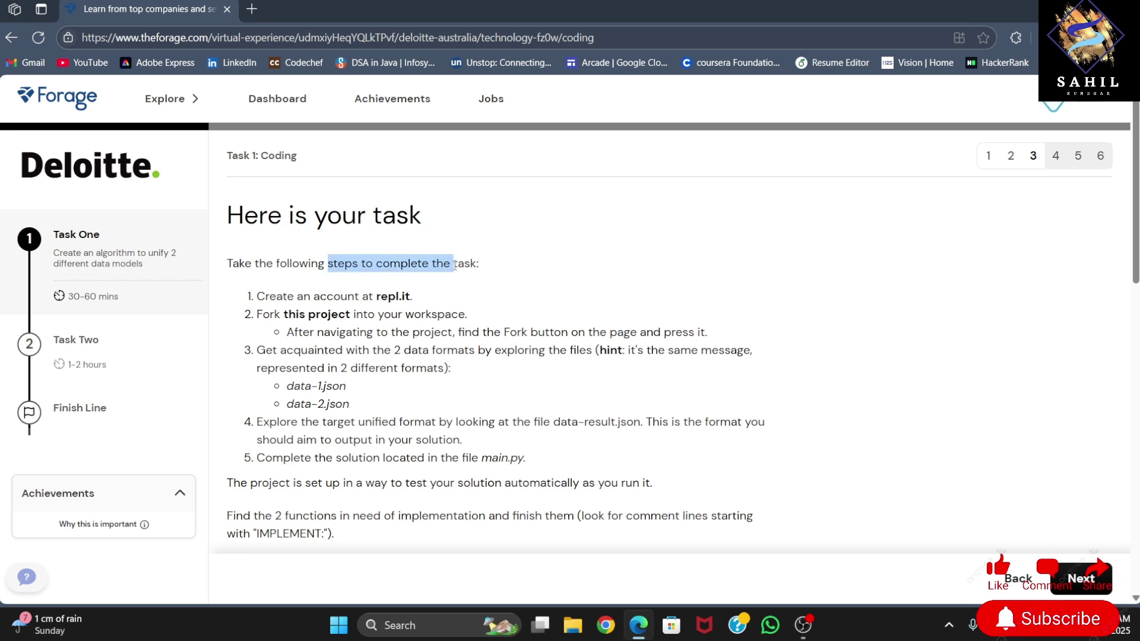
{"action": "left_click", "coordinate": [467, 292]}
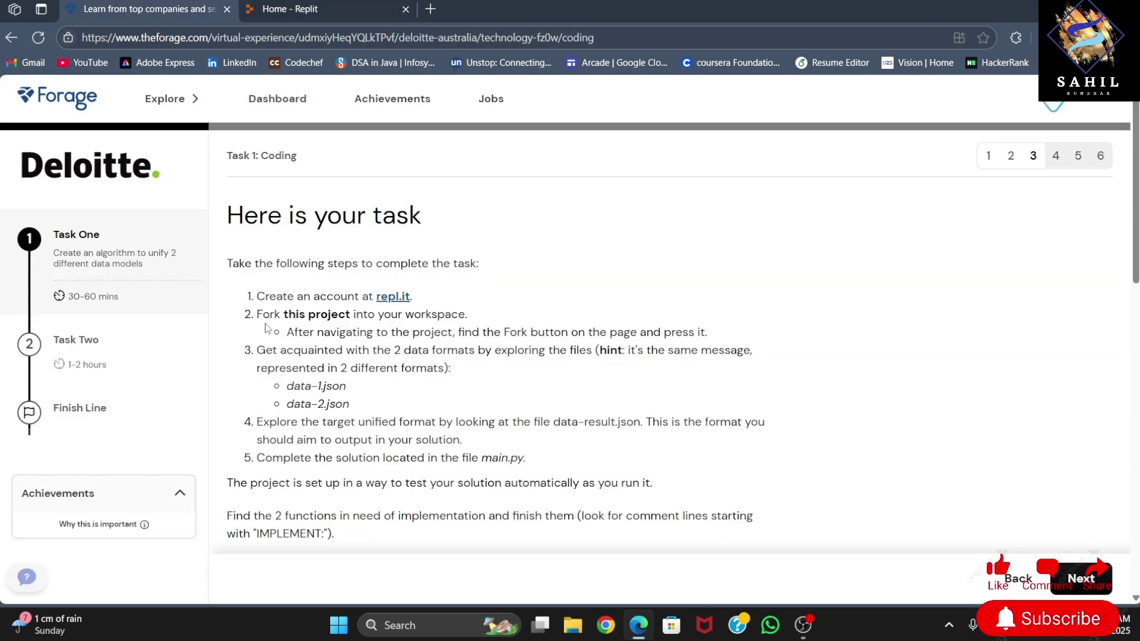
{"action": "left_click_drag", "start_coordinate": [255, 317], "coordinate": [464, 314]}
{"action": "left_click", "coordinate": [470, 311]}
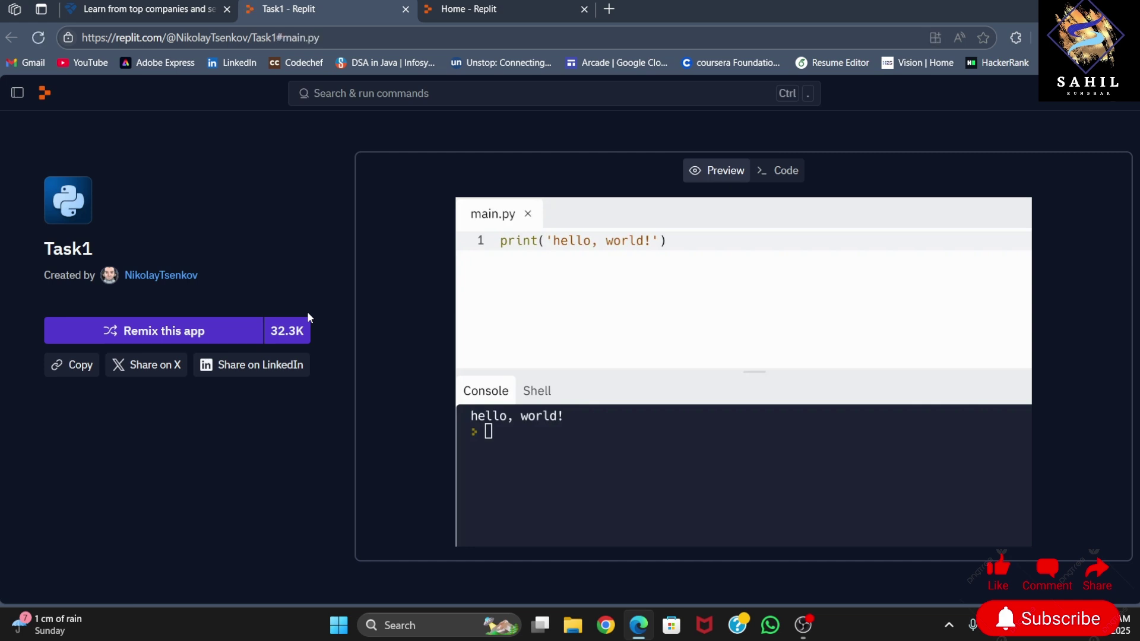
Remix the Task1 project into your own Replit account
{"action": "left_click", "coordinate": [186, 331]}
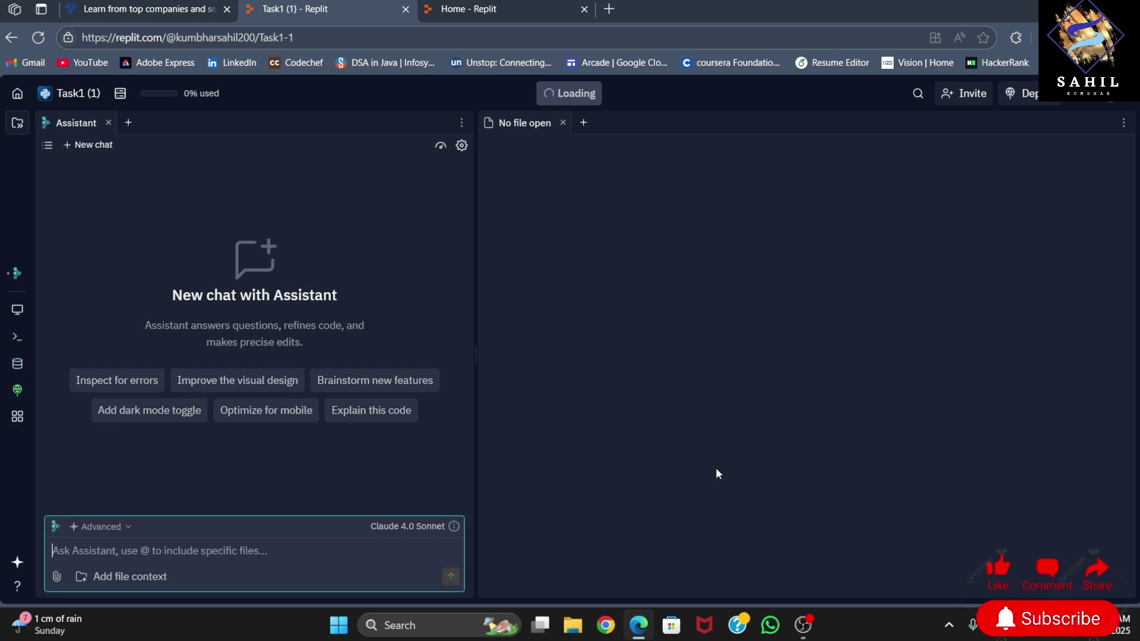
{"action": "left_click", "coordinate": [16, 124]}
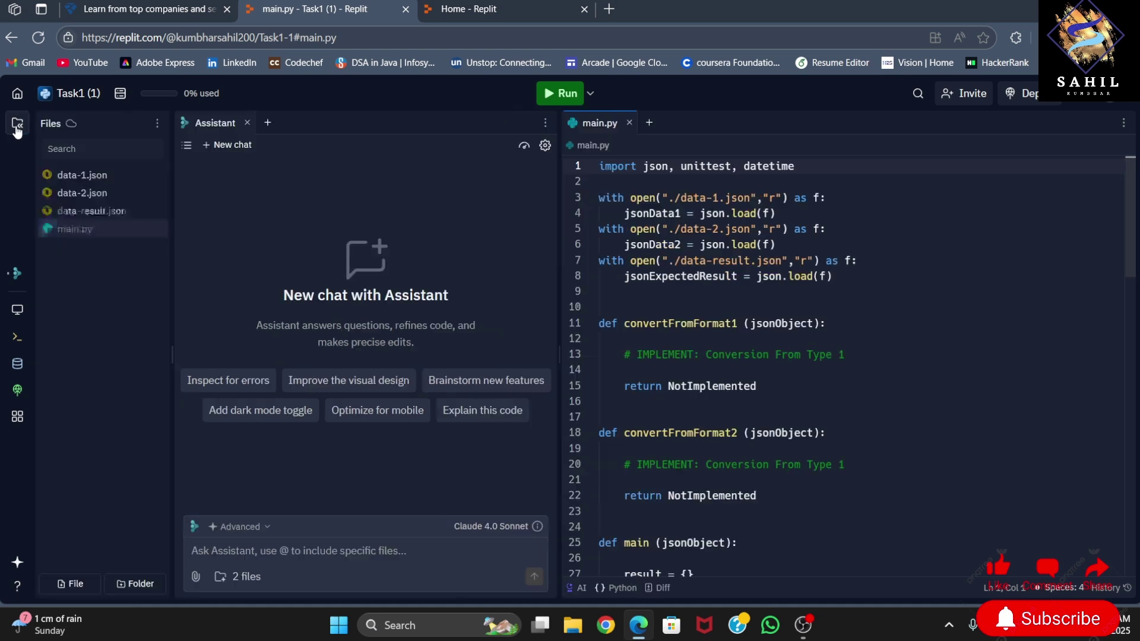
{"action": "left_click", "coordinate": [89, 176]}
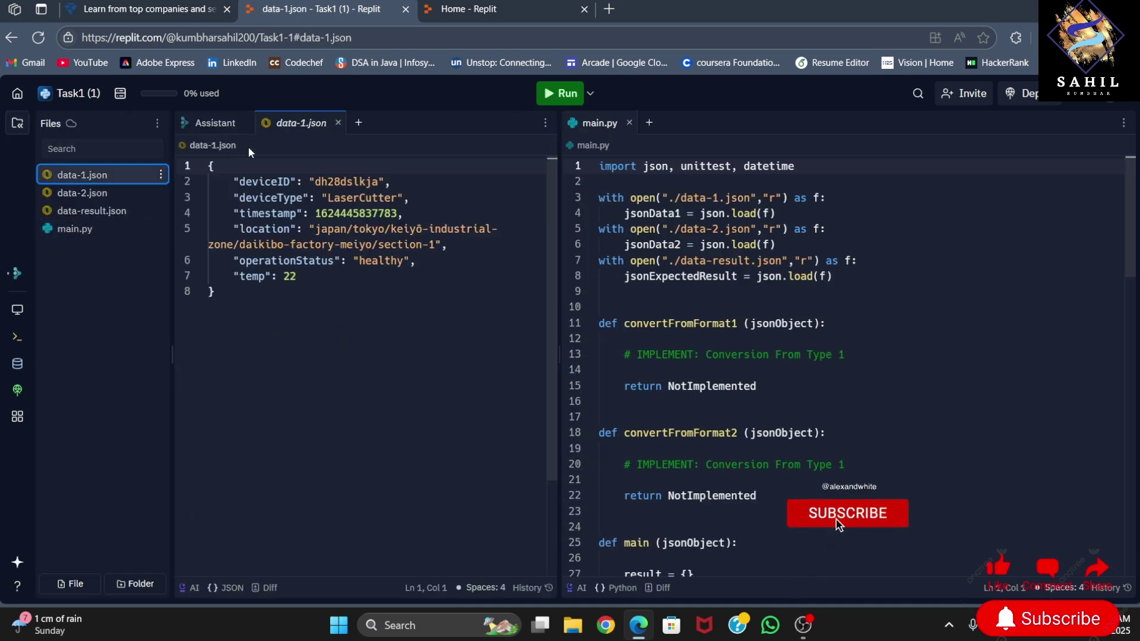
{"action": "left_click", "coordinate": [294, 295]}
{"action": "key", "text": "ctrl+a"}
{"action": "left_click", "coordinate": [282, 344]}
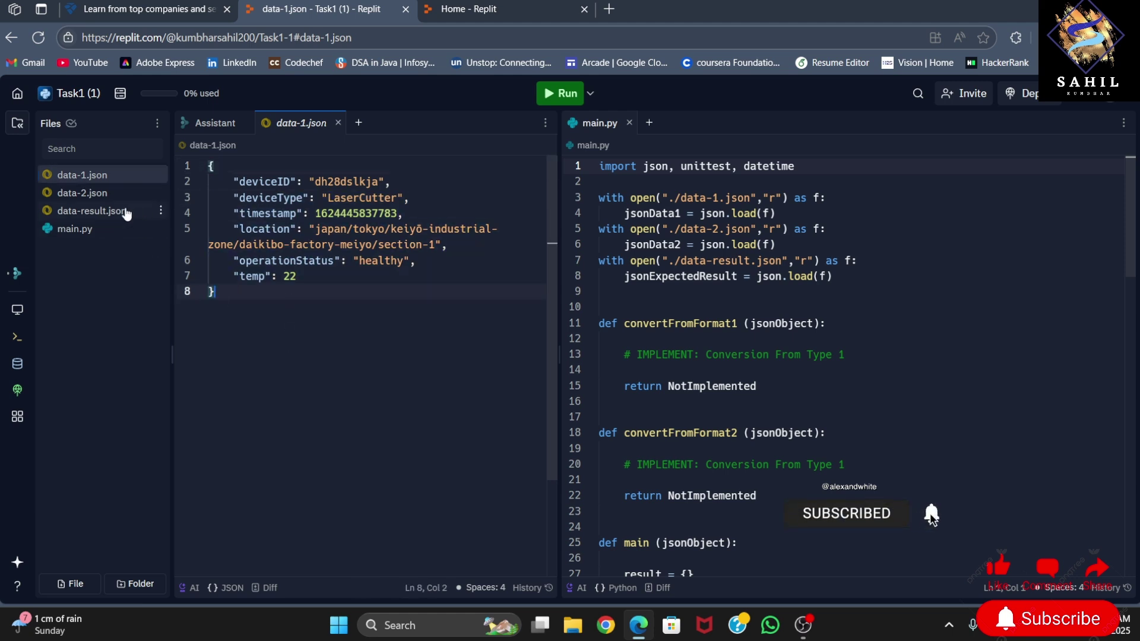
{"action": "left_click", "coordinate": [107, 194]}
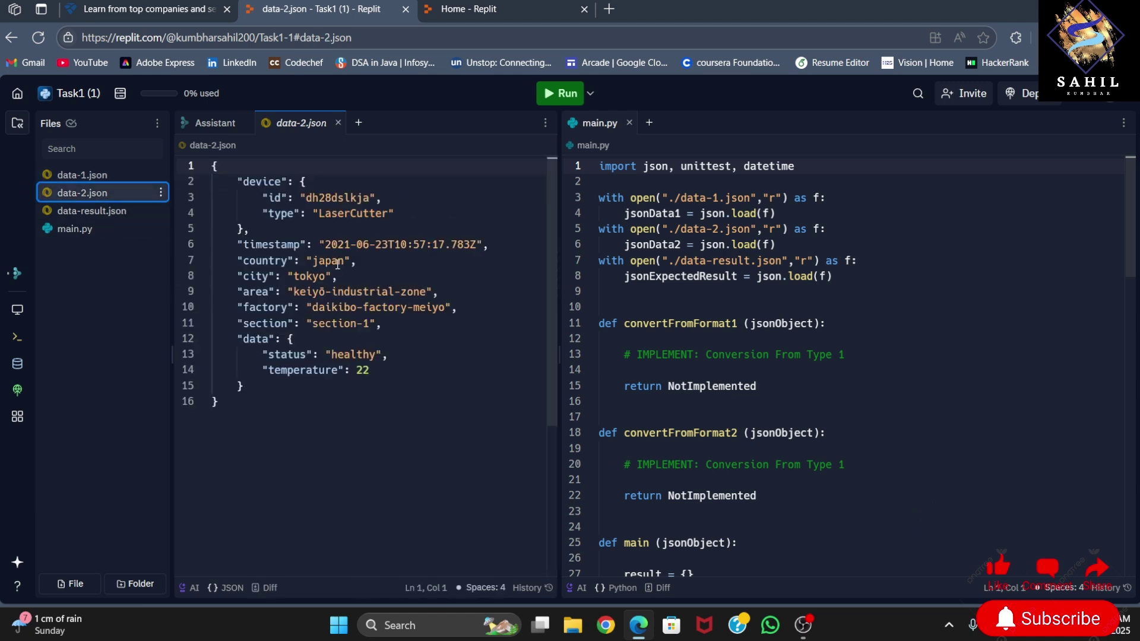
{"action": "left_click", "coordinate": [90, 211]}
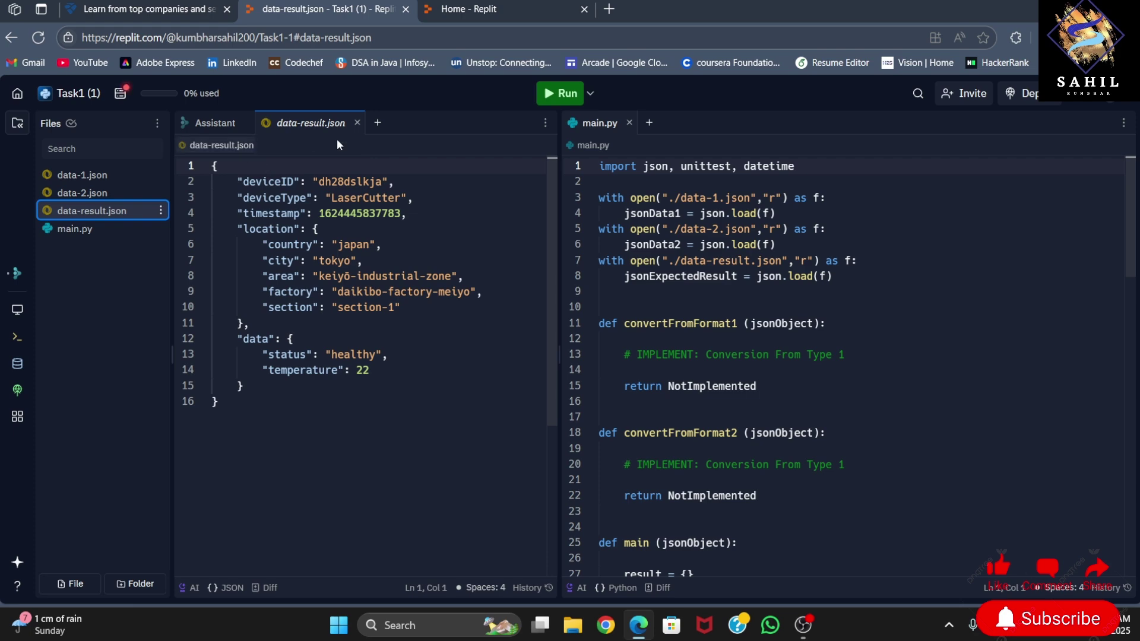
{"action": "left_click", "coordinate": [356, 123]}
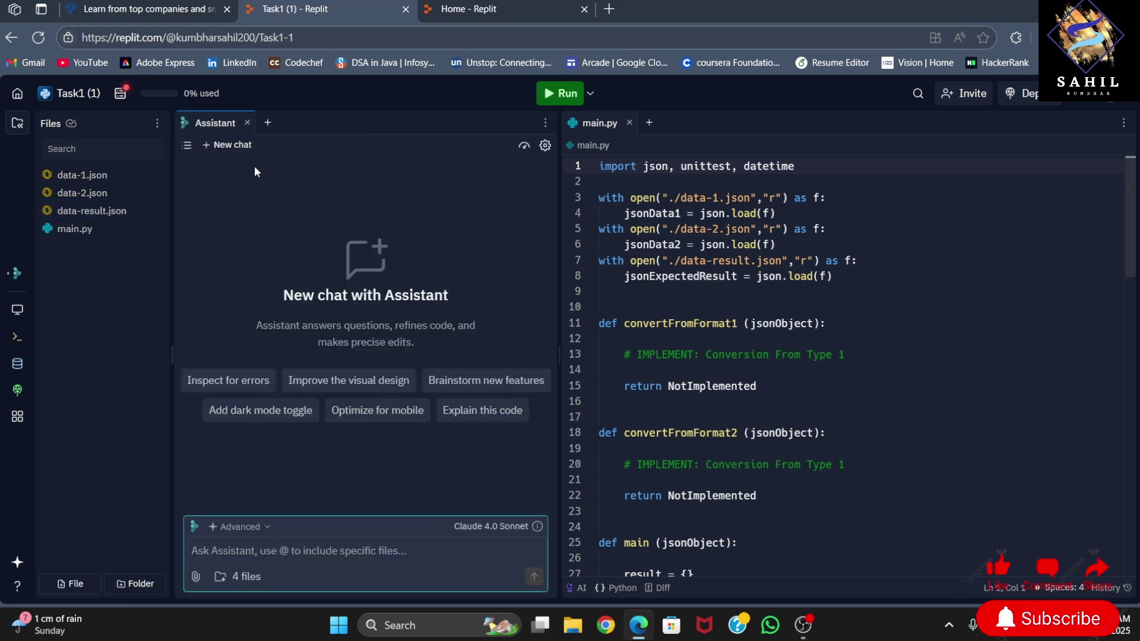
{"action": "left_click", "coordinate": [16, 123]}
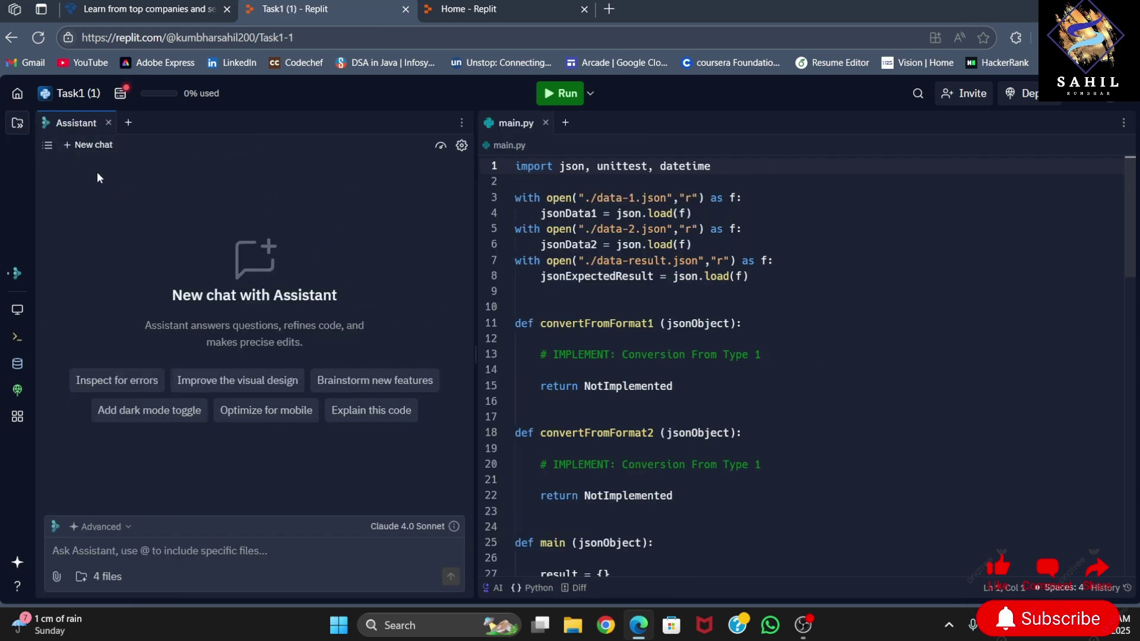
{"action": "left_click", "coordinate": [691, 244]}
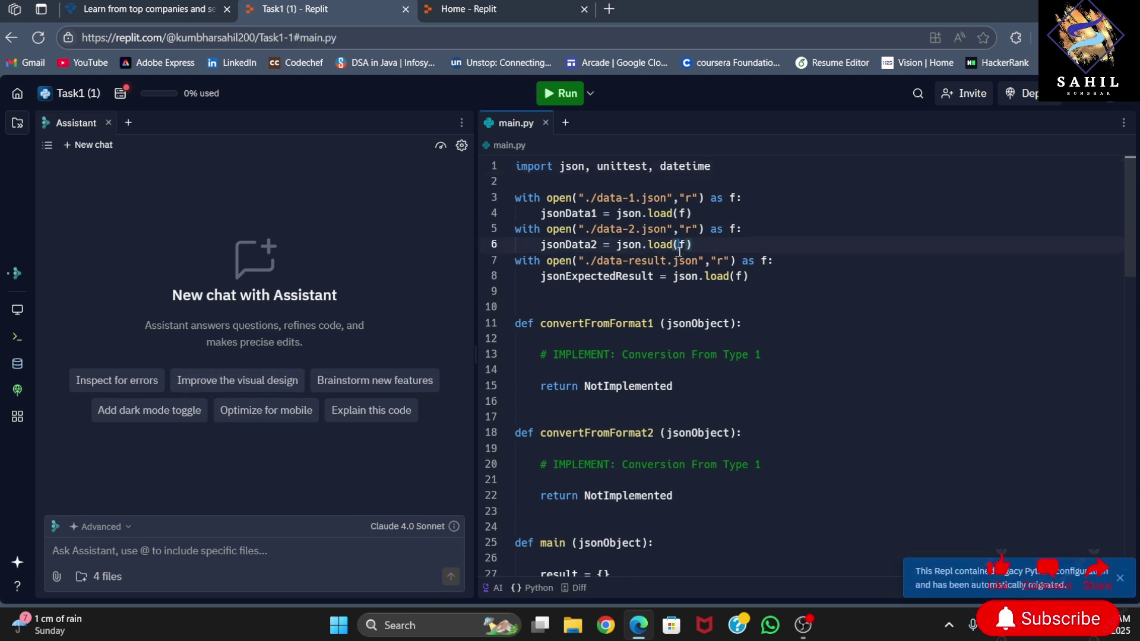
Run the tests, review both conversion failures in the Console, and request 'Inspect for errors'
{"action": "left_click", "coordinate": [570, 105]}
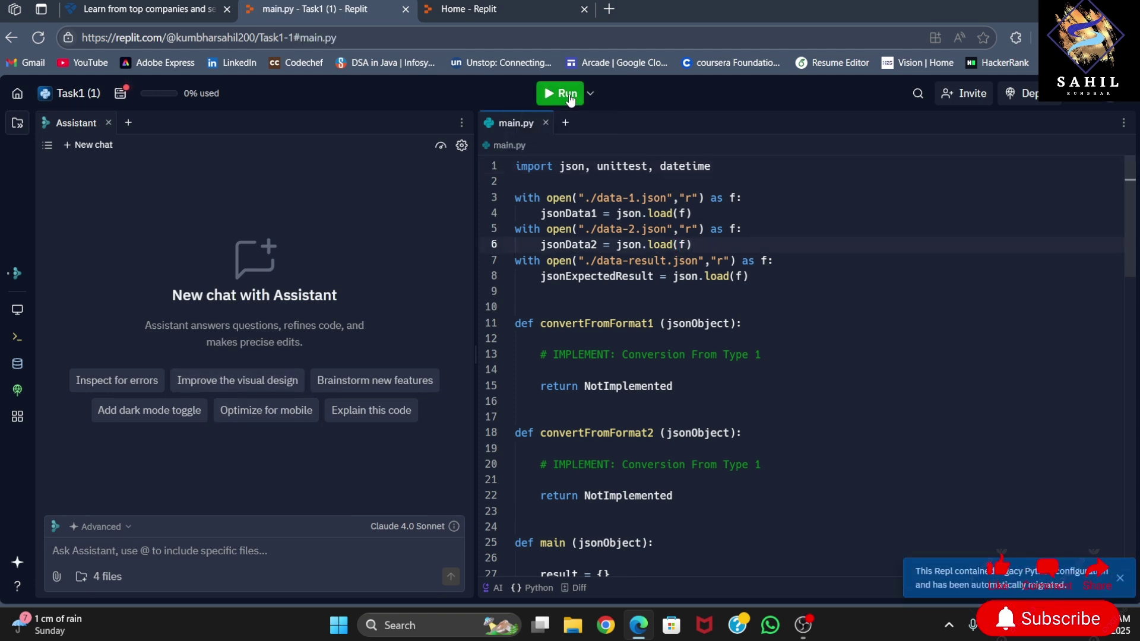
{"action": "left_click", "coordinate": [597, 133]}
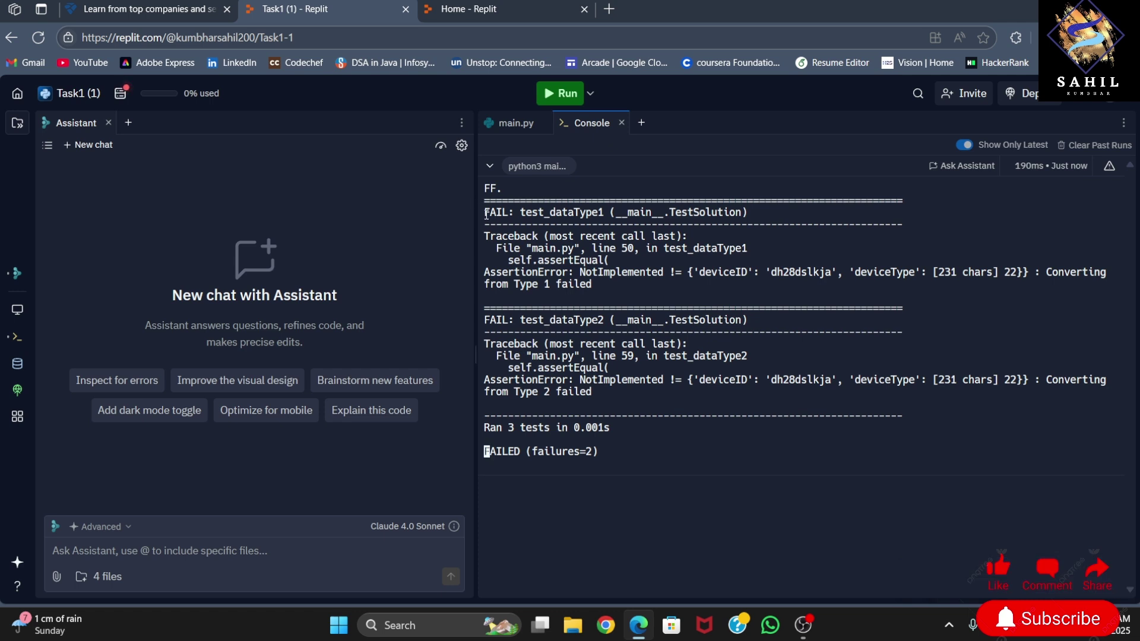
{"action": "left_click_drag", "start_coordinate": [486, 215], "coordinate": [611, 214]}
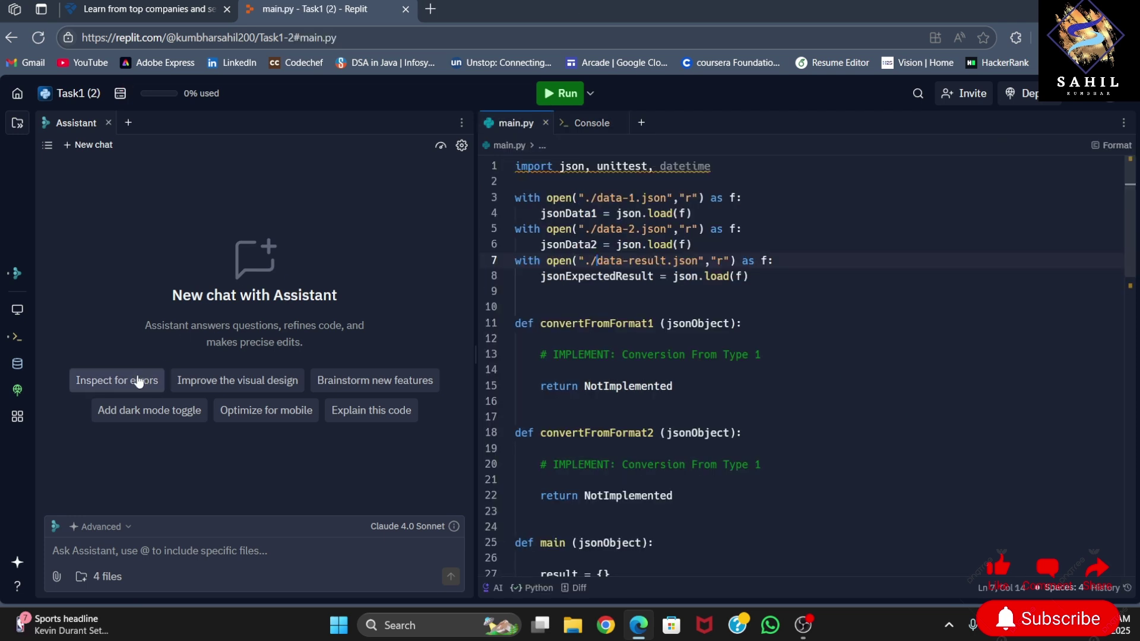
{"action": "left_click", "coordinate": [138, 382]}
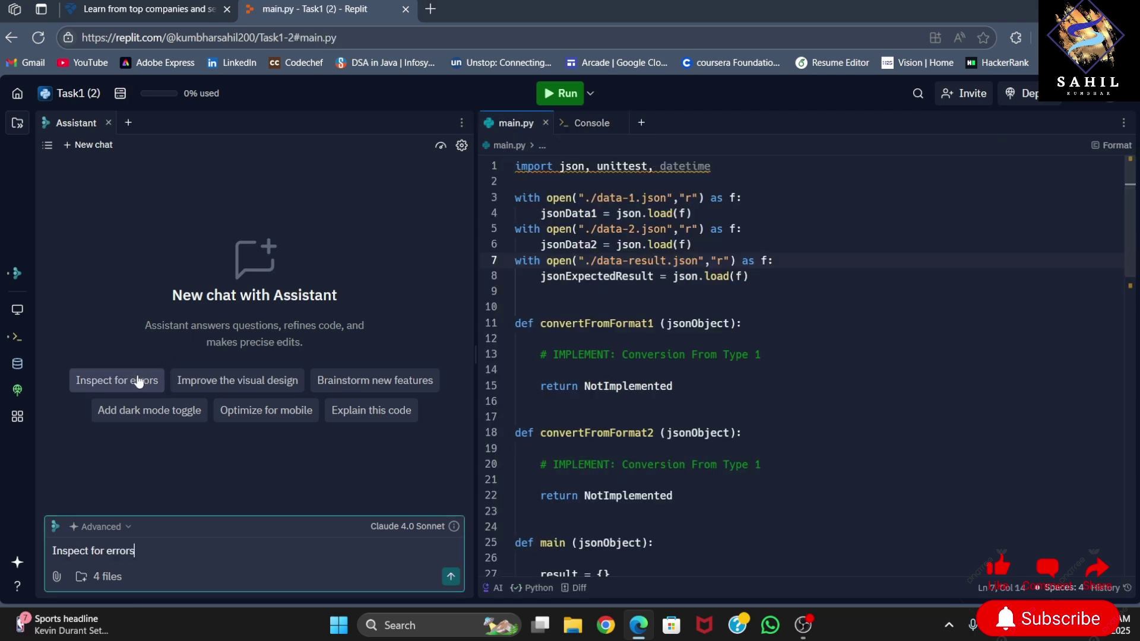
Send the inspection request and apply the Assistant's conversion-function fixes to main.py
{"action": "left_click", "coordinate": [449, 576]}
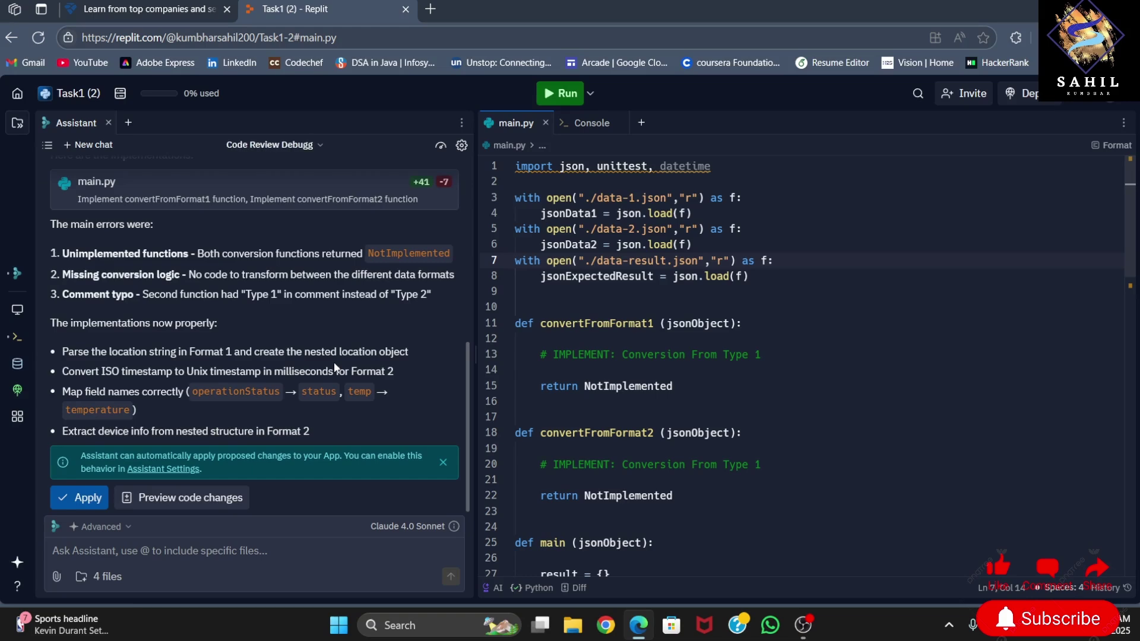
{"action": "left_click", "coordinate": [89, 498]}
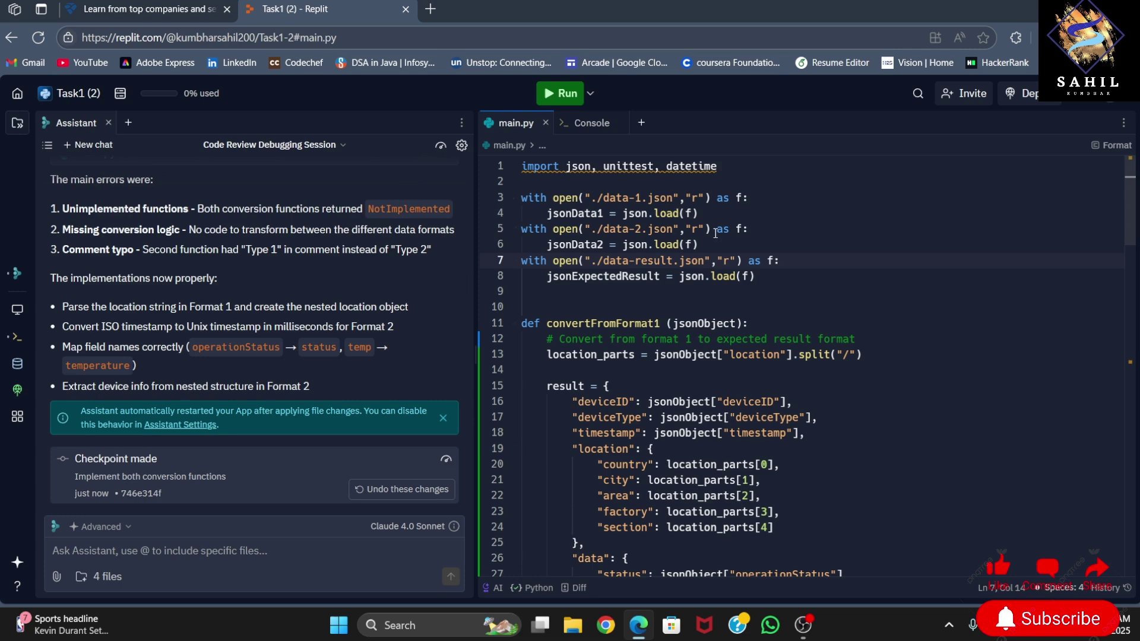
{"action": "scroll", "coordinate": [708, 287], "scroll_direction": "down", "scroll_amount": 2}
{"action": "scroll", "coordinate": [694, 329], "scroll_direction": "down", "scroll_amount": 2}
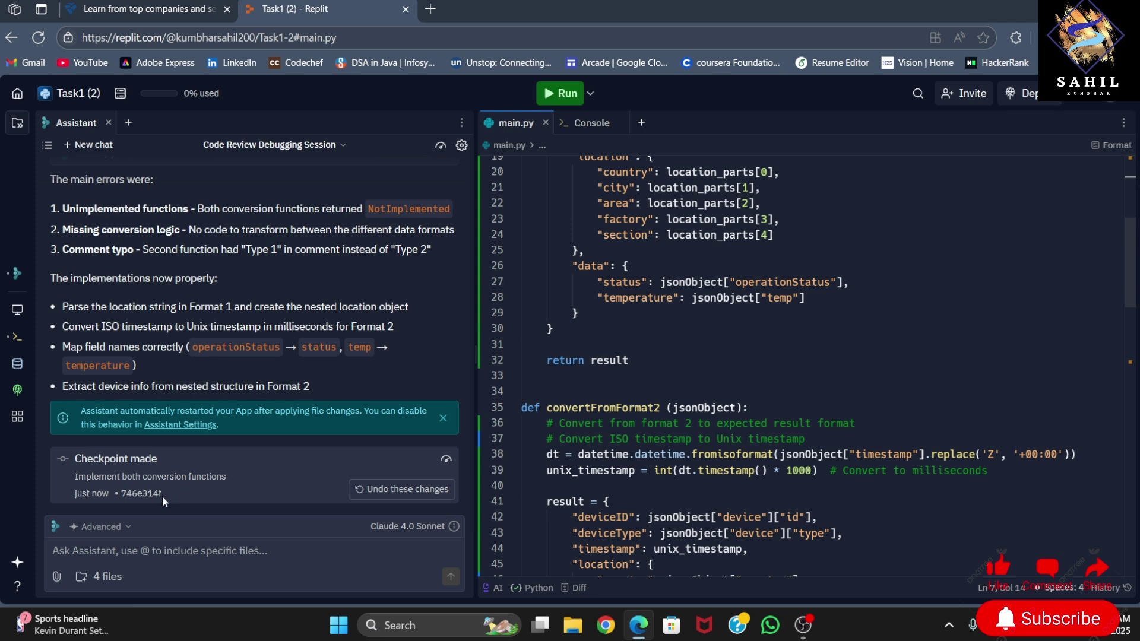
{"action": "scroll", "coordinate": [667, 290], "scroll_direction": "up", "scroll_amount": 4}
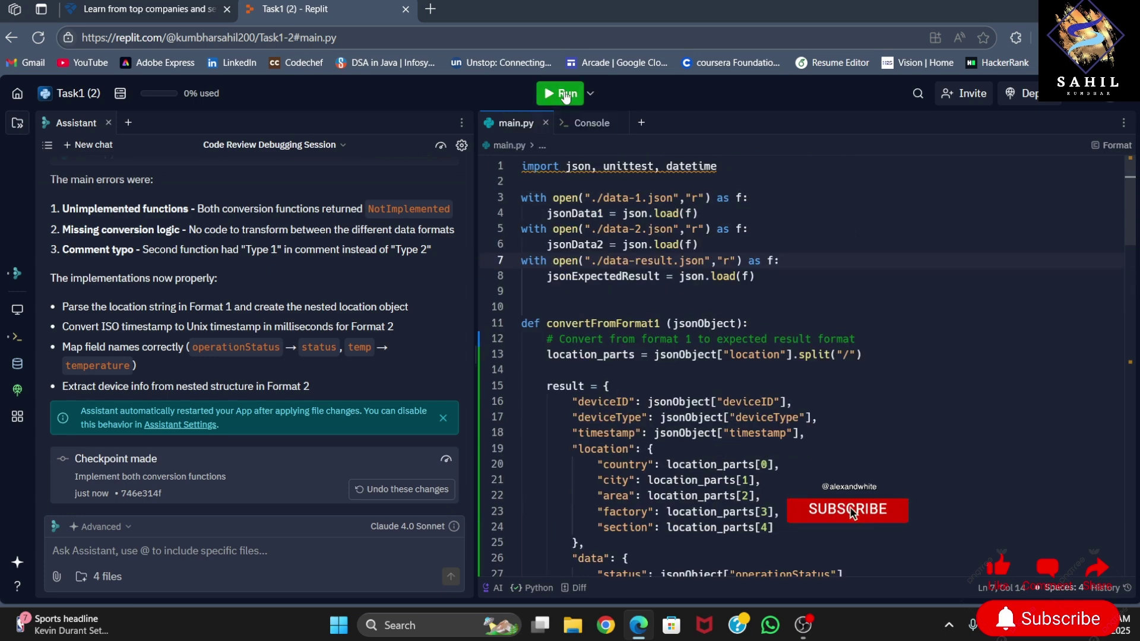
Rerun the project and confirm the Console shows 'Ran 3 tests ... OK'
{"action": "left_click", "coordinate": [564, 95]}
{"action": "left_click", "coordinate": [590, 125]}
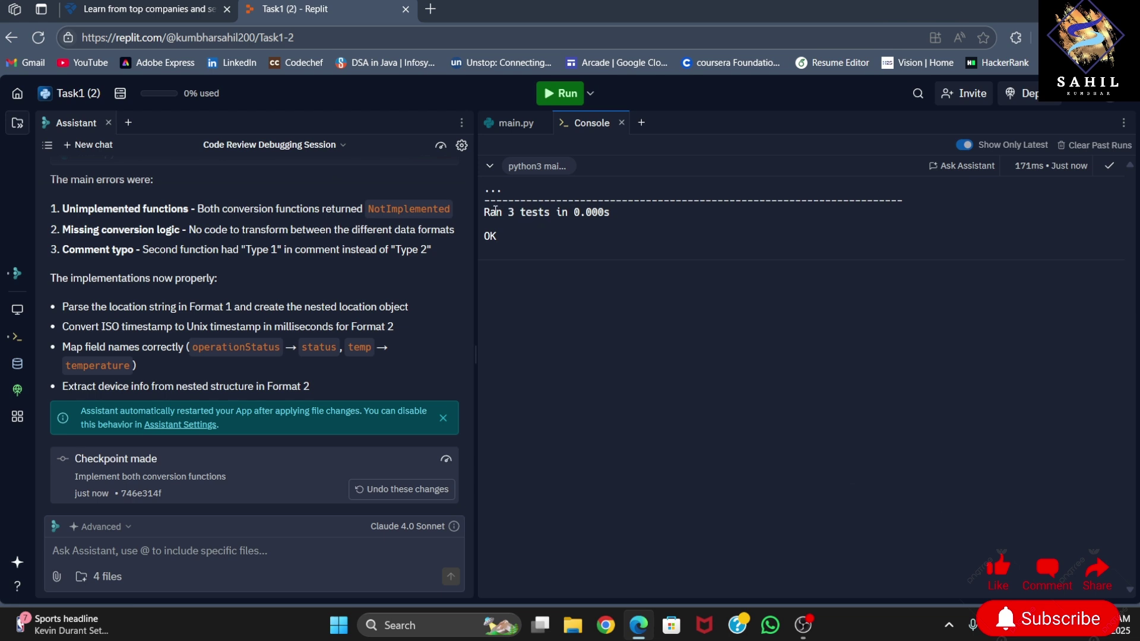
{"action": "left_click_drag", "start_coordinate": [485, 234], "coordinate": [616, 214]}
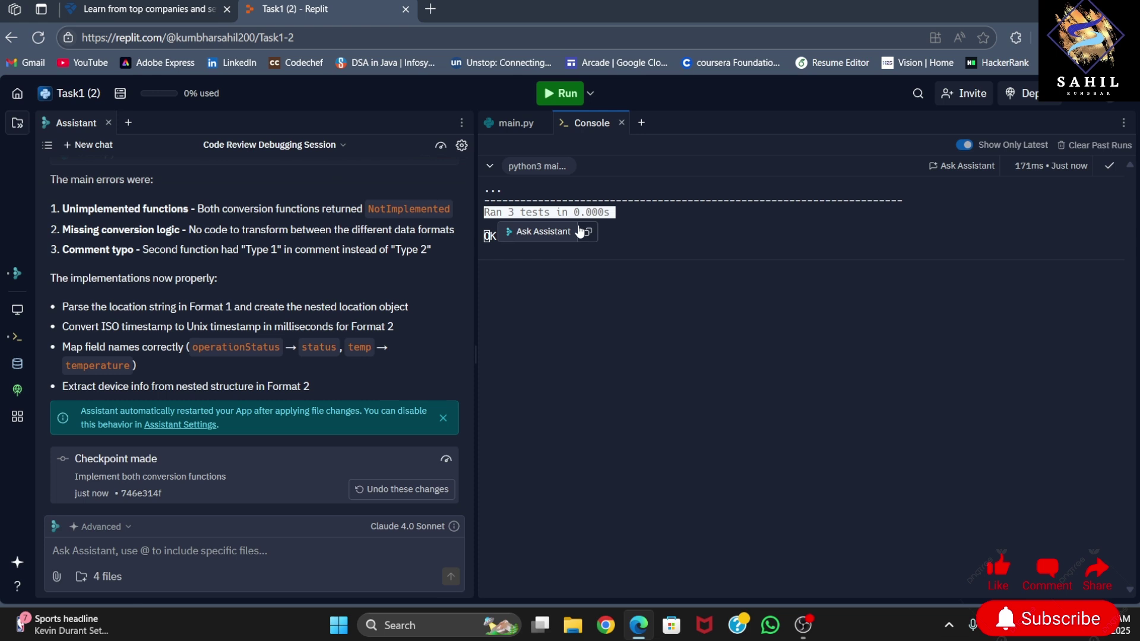
{"action": "left_click", "coordinate": [663, 206]}
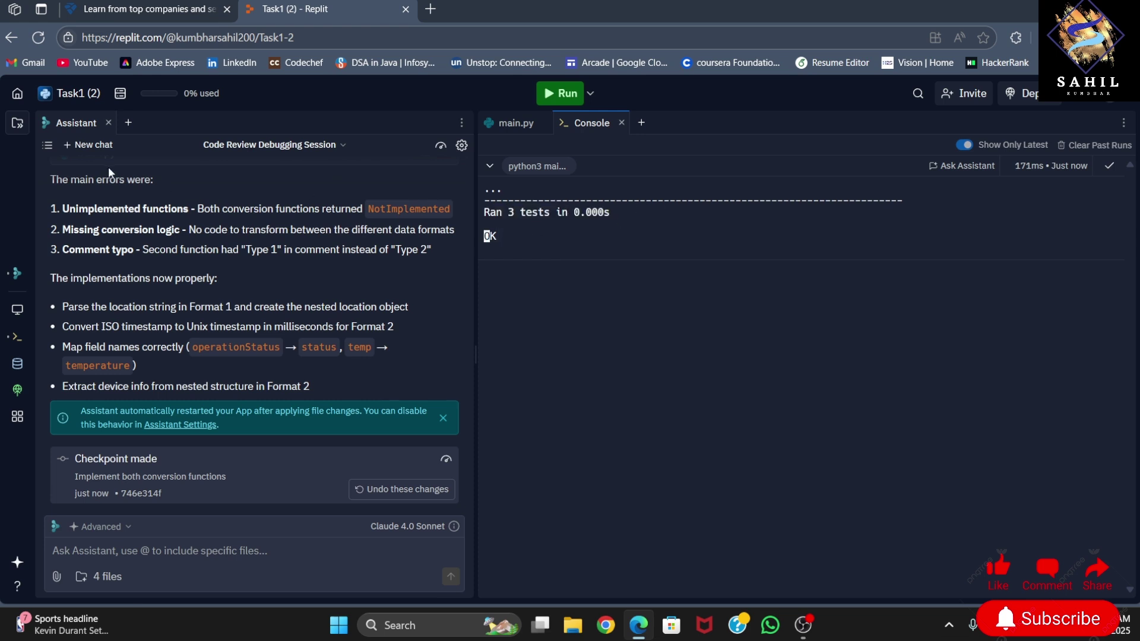
Copy the Task1 (2) project's cover page link from the Share dialog
{"action": "left_click", "coordinate": [83, 94]}
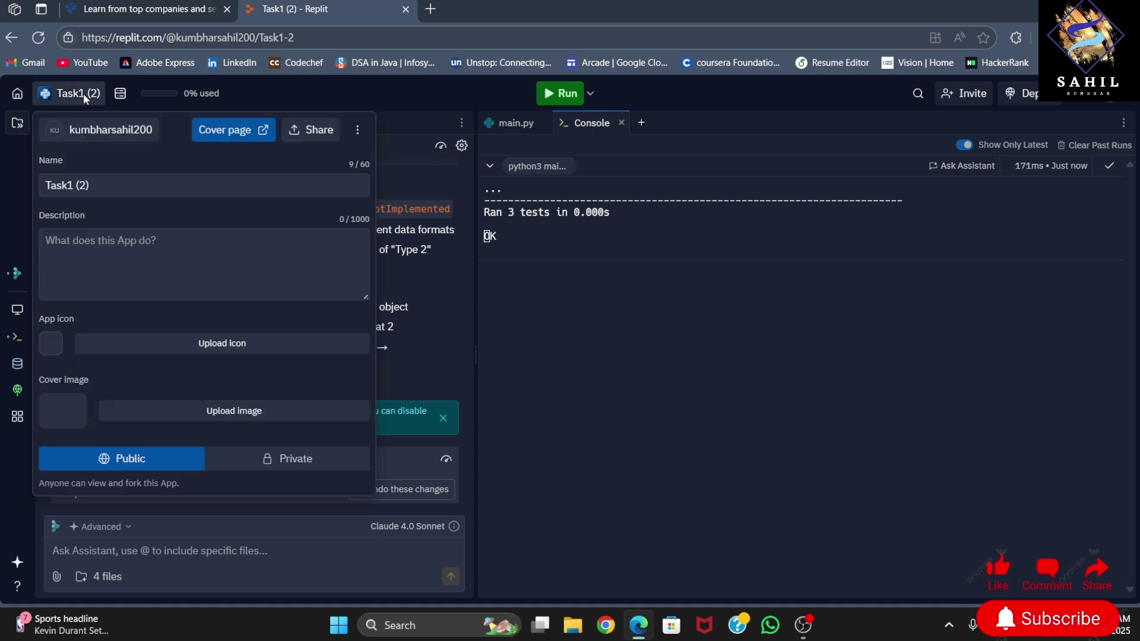
{"action": "left_click", "coordinate": [314, 131]}
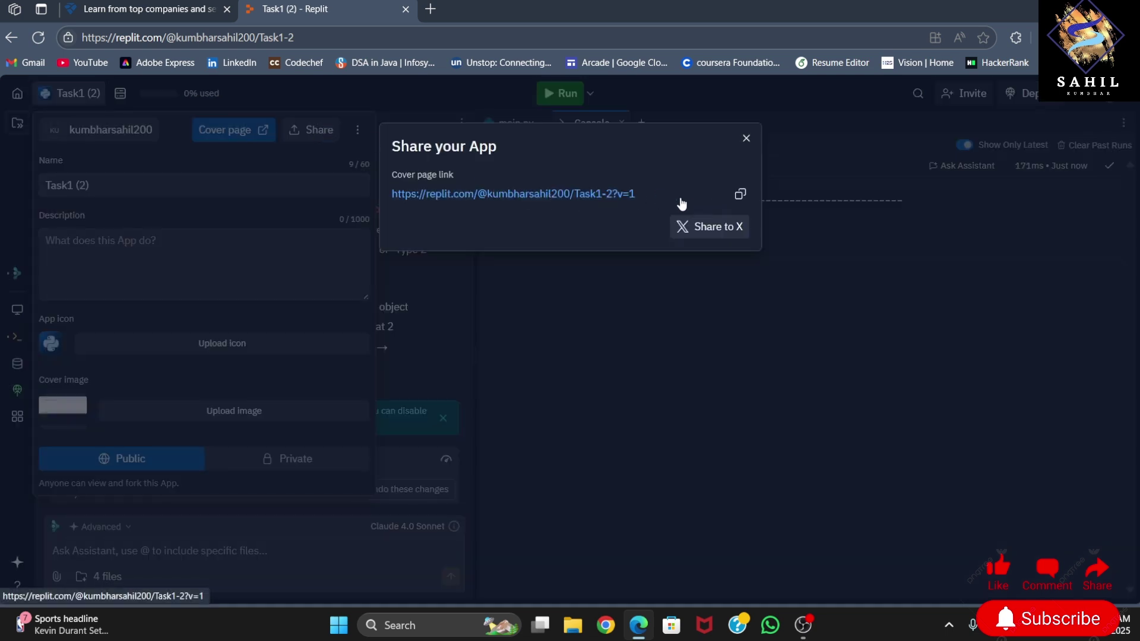
{"action": "left_click", "coordinate": [740, 194]}
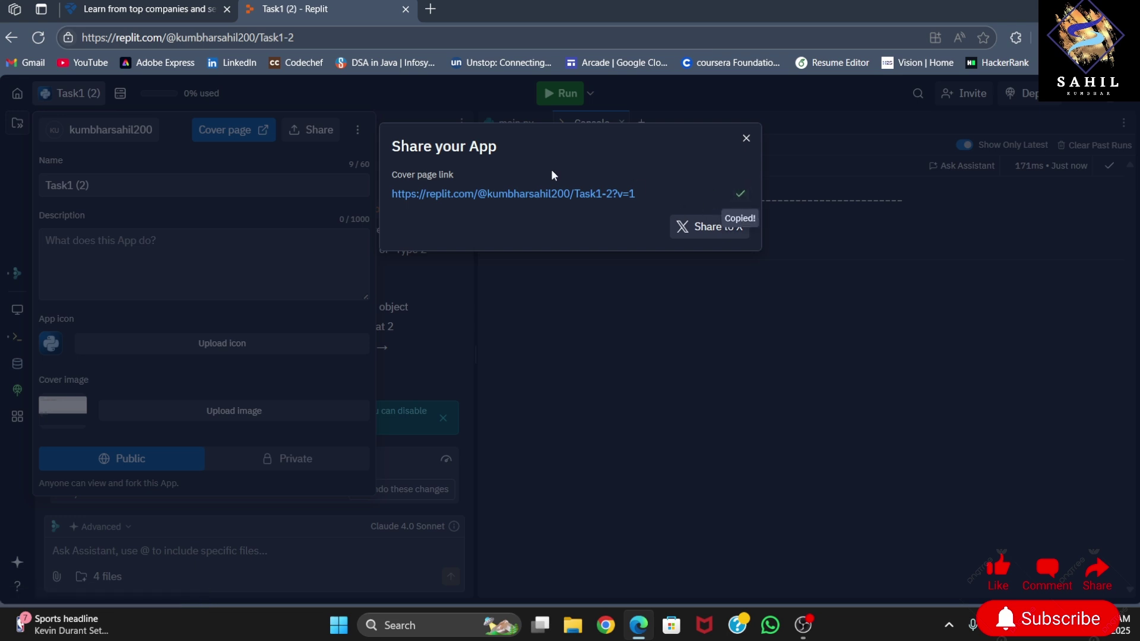
Paste the copied Replit link into Forage's Task One submission box and submit it
{"action": "left_click", "coordinate": [150, 7]}
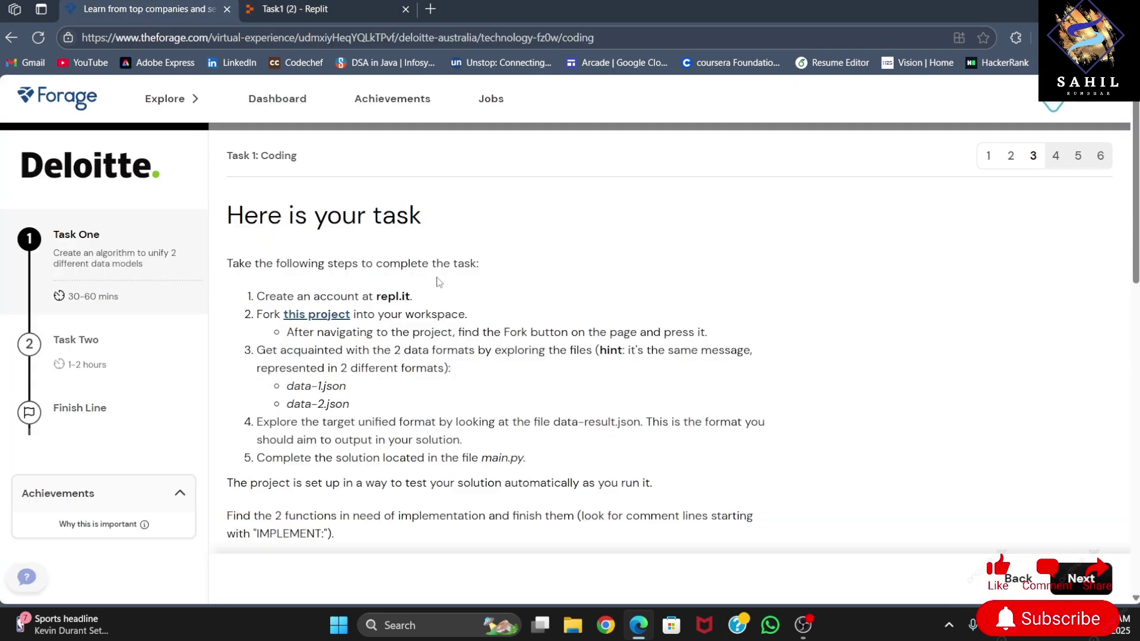
{"action": "scroll", "coordinate": [414, 396], "scroll_direction": "down", "scroll_amount": 1}
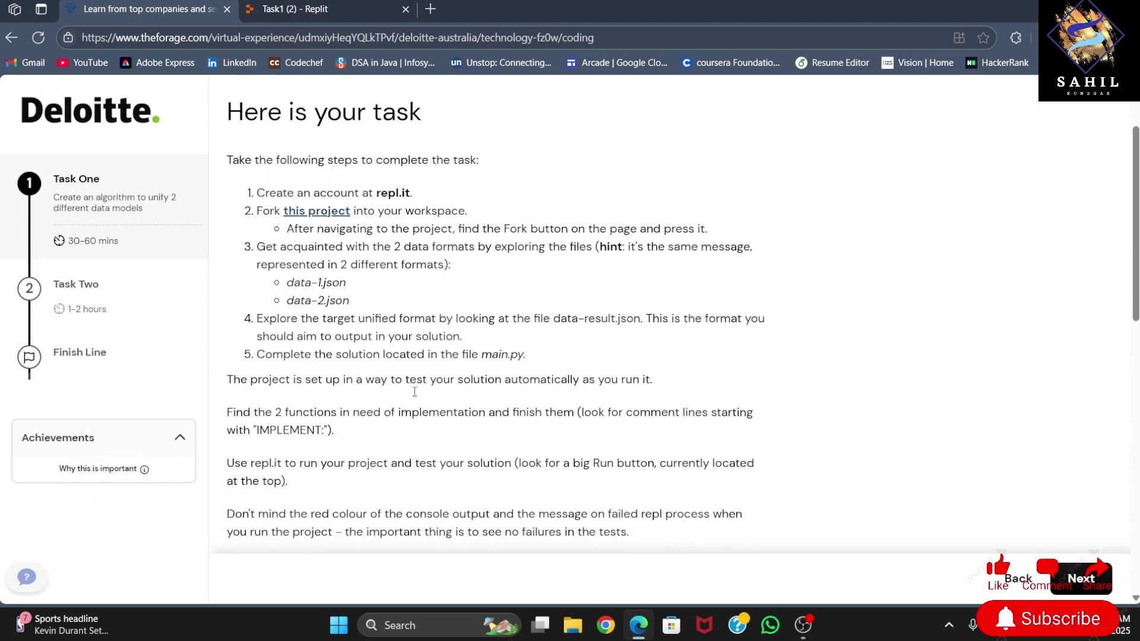
{"action": "scroll", "coordinate": [414, 396], "scroll_direction": "down", "scroll_amount": 2}
{"action": "scroll", "coordinate": [413, 391], "scroll_direction": "down", "scroll_amount": 2}
{"action": "scroll", "coordinate": [979, 481], "scroll_direction": "down", "scroll_amount": 2}
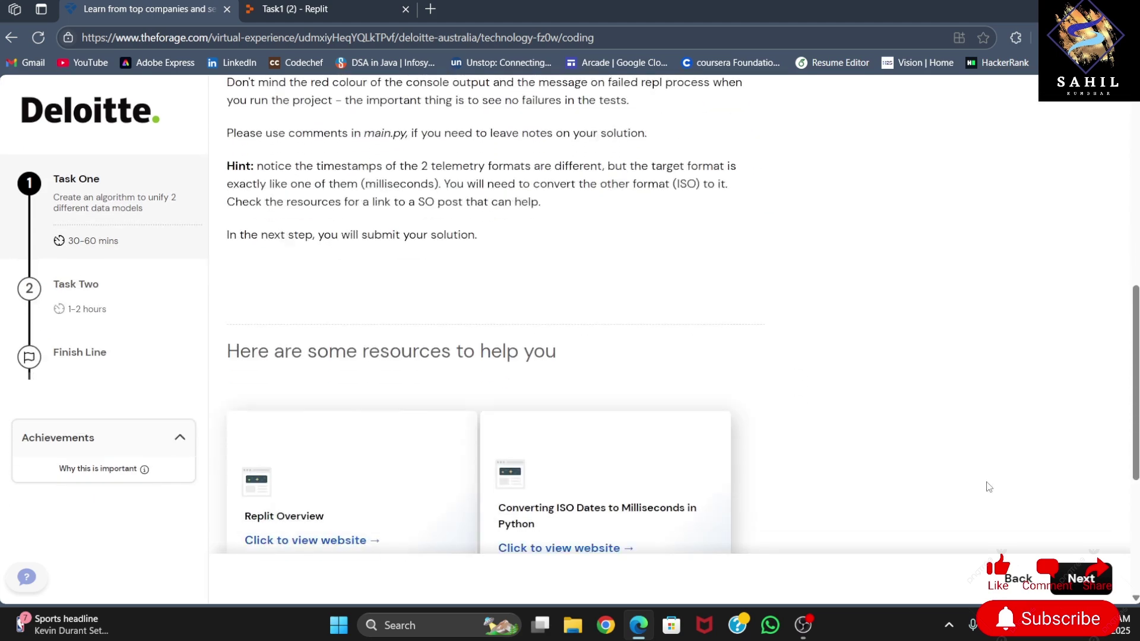
{"action": "scroll", "coordinate": [984, 484], "scroll_direction": "down", "scroll_amount": 2}
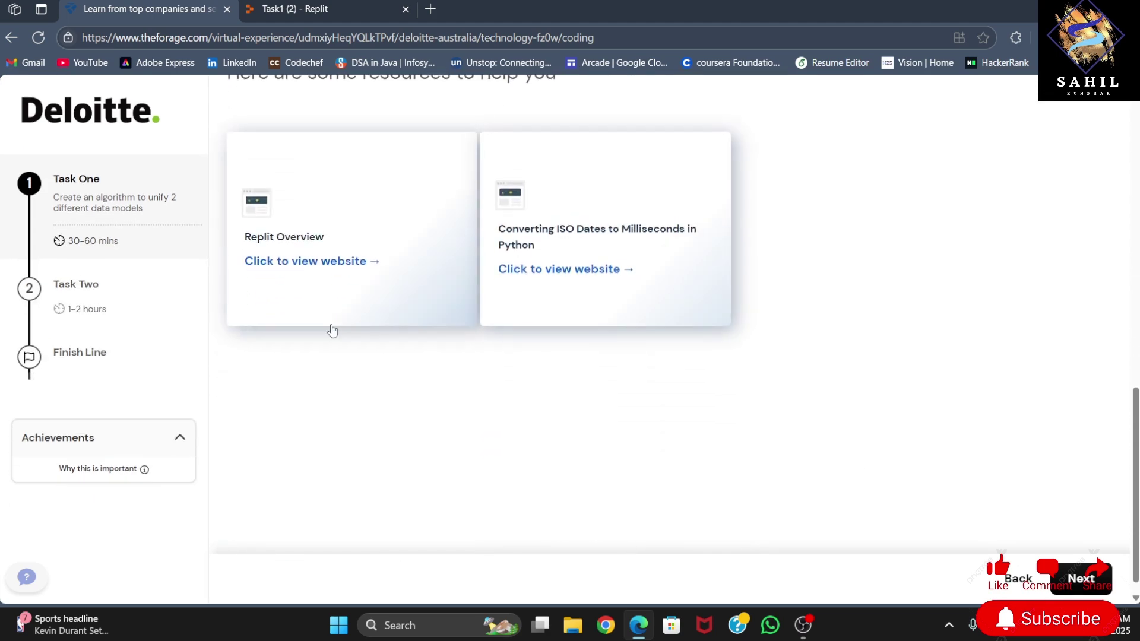
{"action": "left_click", "coordinate": [1093, 579]}
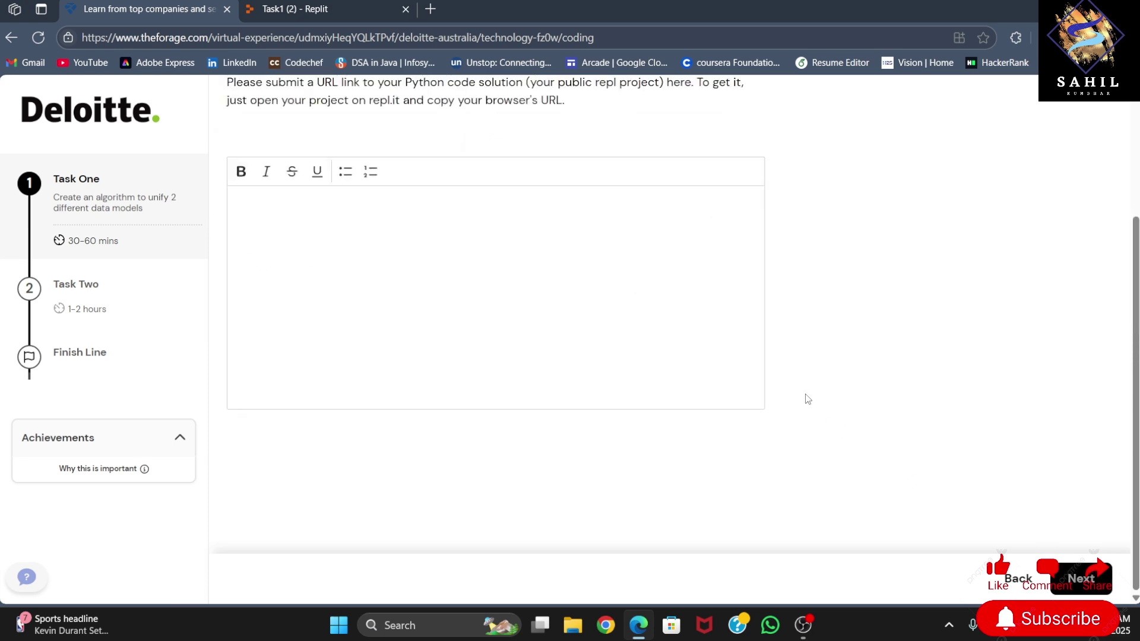
{"action": "scroll", "coordinate": [819, 323], "scroll_direction": "up", "scroll_amount": 2}
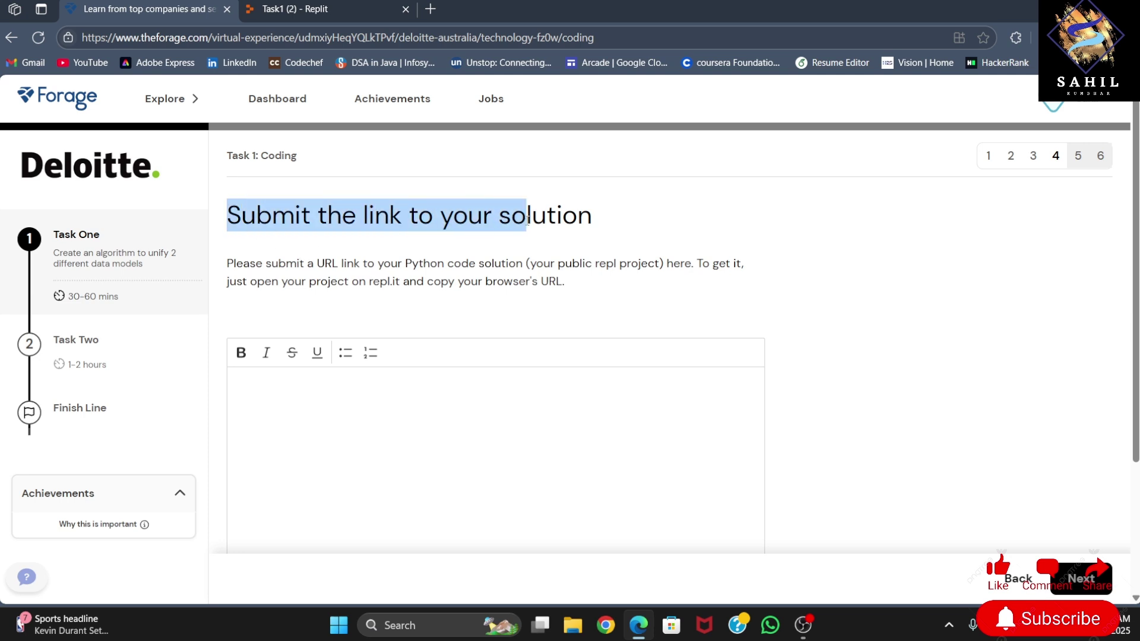
{"action": "left_click_drag", "start_coordinate": [228, 214], "coordinate": [589, 218]}
{"action": "left_click", "coordinate": [517, 258]}
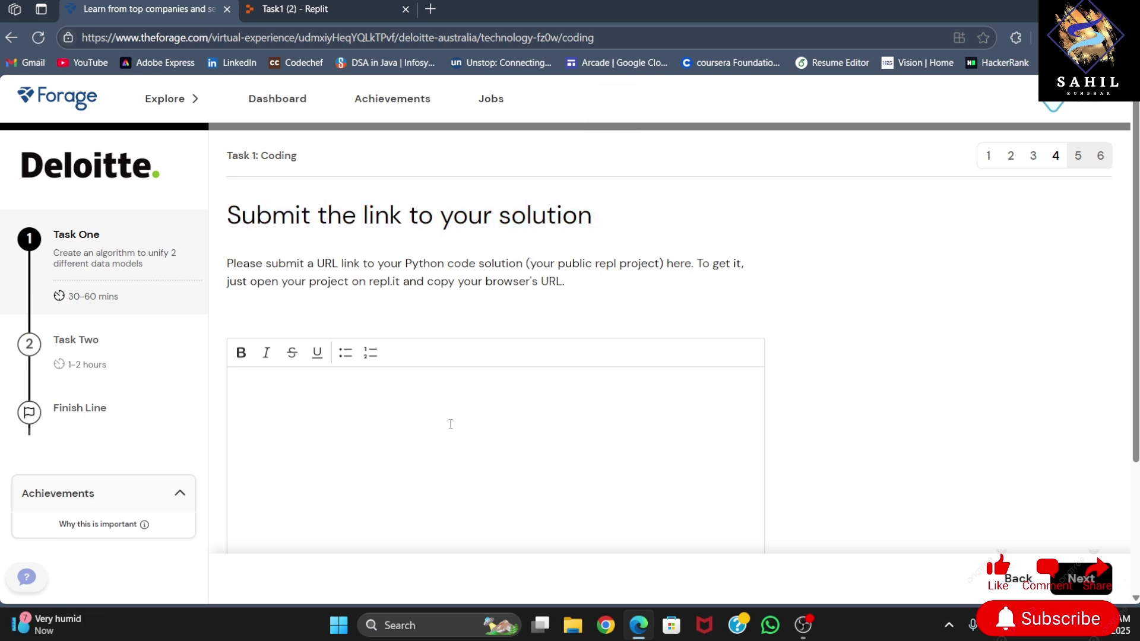
{"action": "left_click", "coordinate": [427, 421]}
{"action": "key", "text": "ctrl+v"}
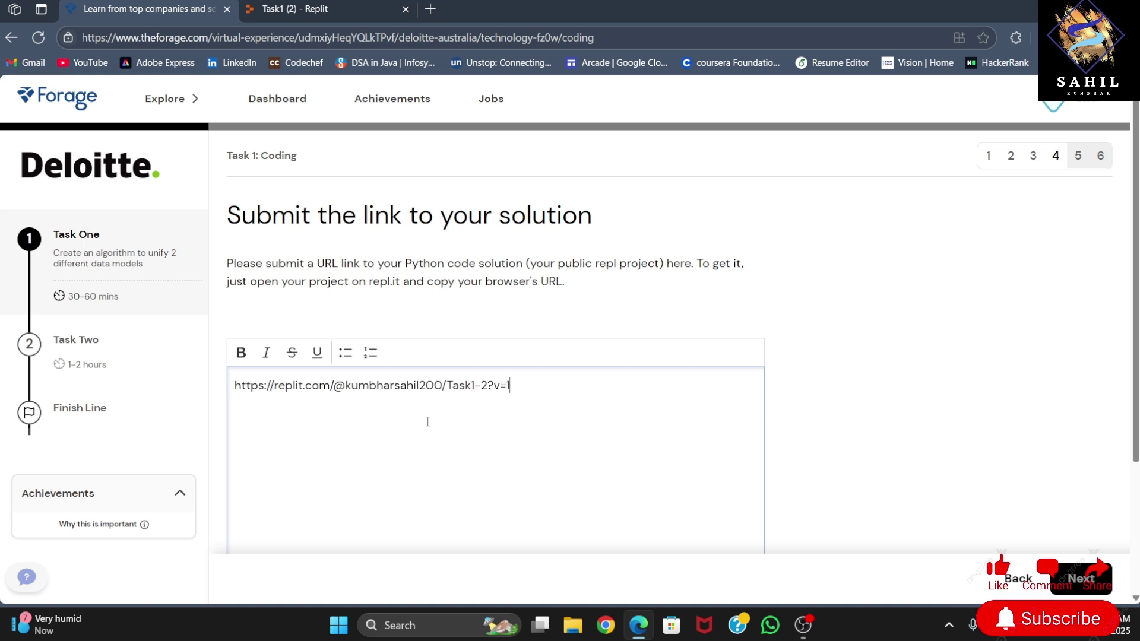
{"action": "scroll", "coordinate": [504, 423], "scroll_direction": "down", "scroll_amount": 1}
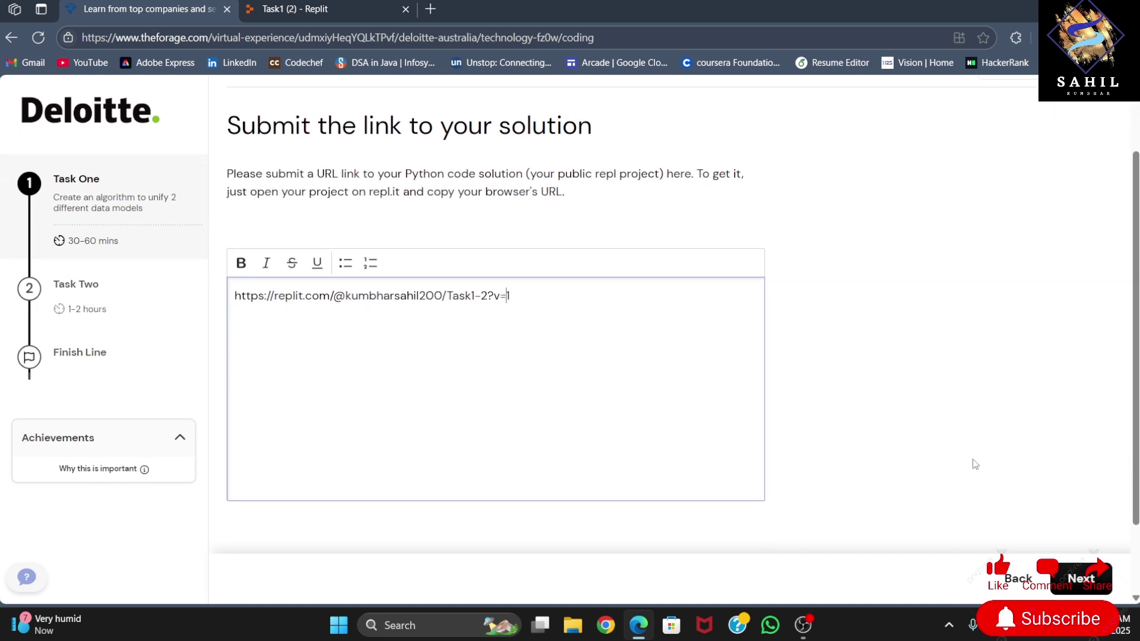
{"action": "scroll", "coordinate": [973, 458], "scroll_direction": "down", "scroll_amount": 1}
{"action": "left_click", "coordinate": [1076, 581]}
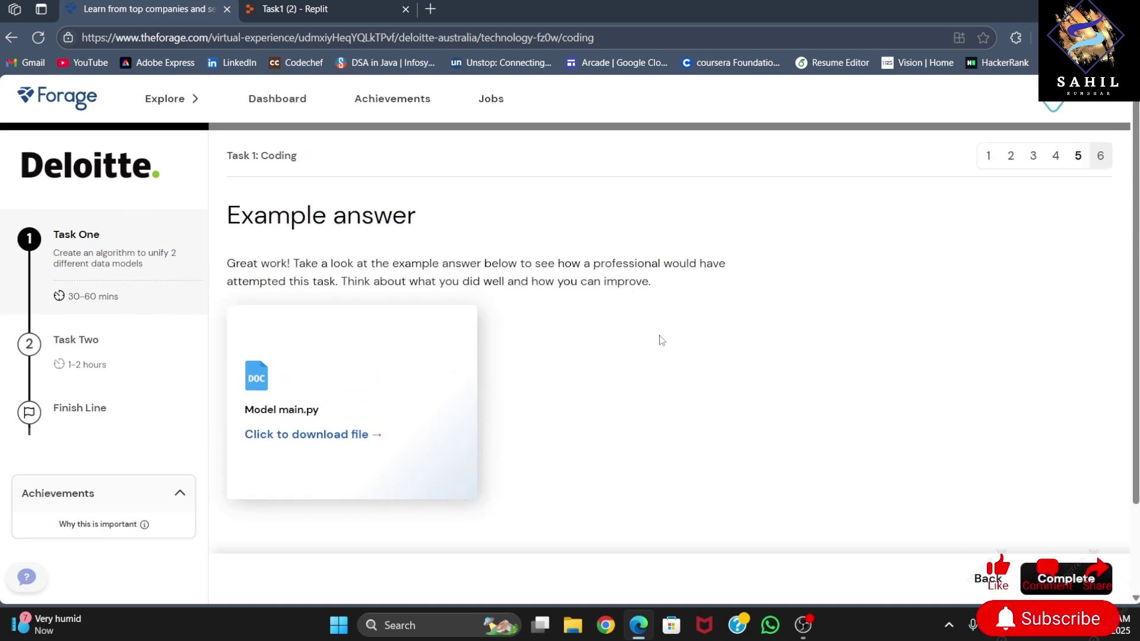
{"action": "scroll", "coordinate": [632, 278], "scroll_direction": "down", "scroll_amount": 1}
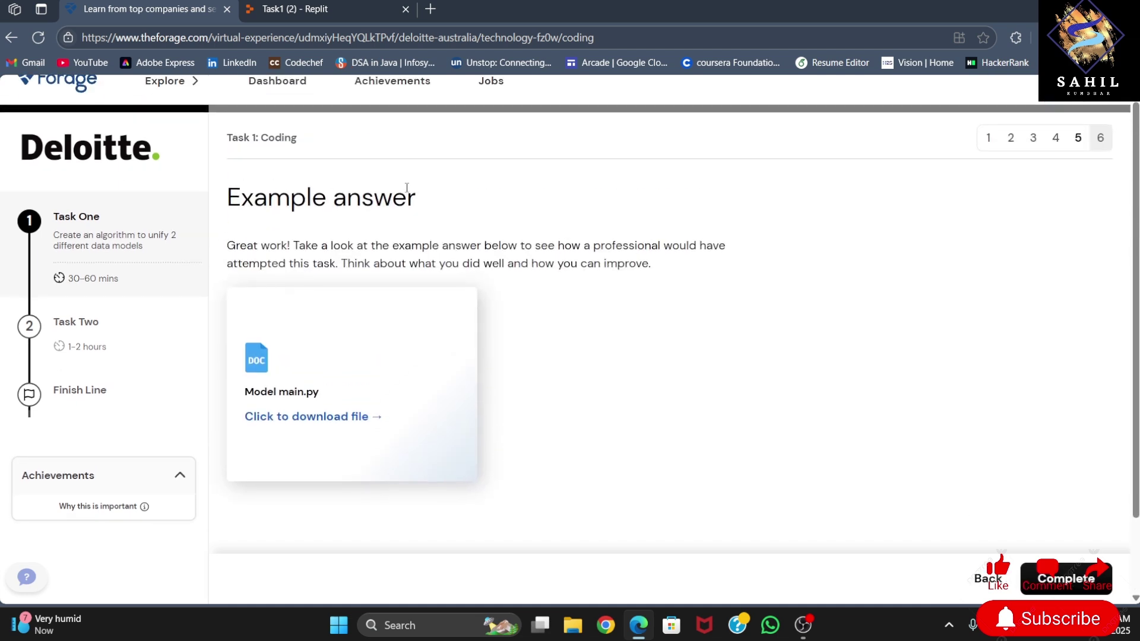
Complete Task 1, rate its content 'It was great!', and go to Task 2
{"action": "left_click_drag", "start_coordinate": [406, 187], "coordinate": [212, 184]}
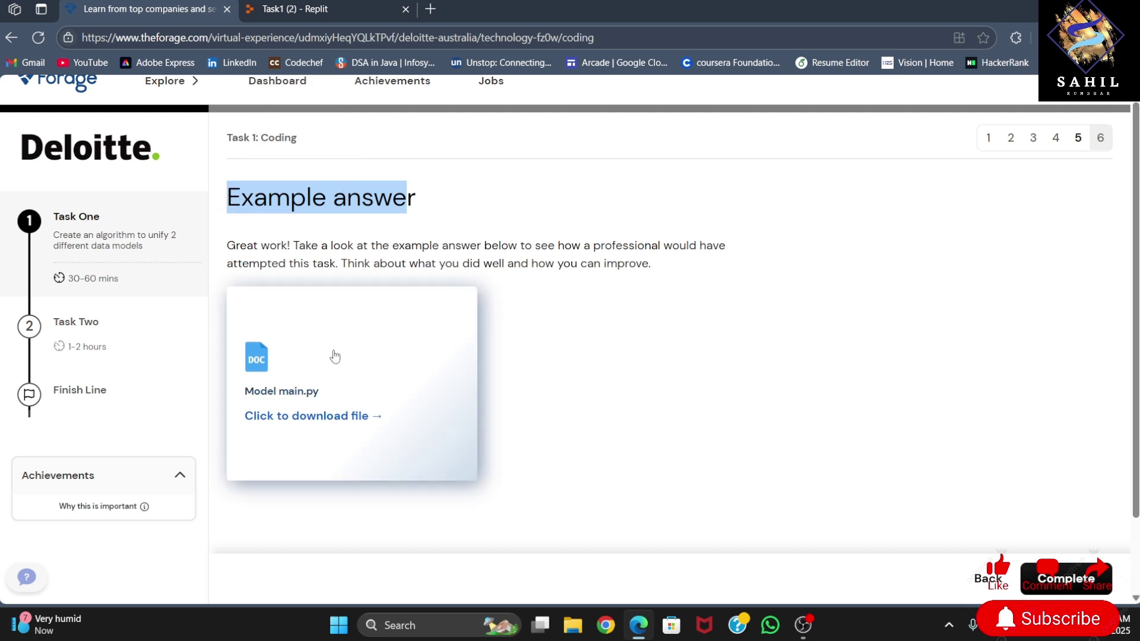
{"action": "scroll", "coordinate": [547, 402], "scroll_direction": "down", "scroll_amount": 2}
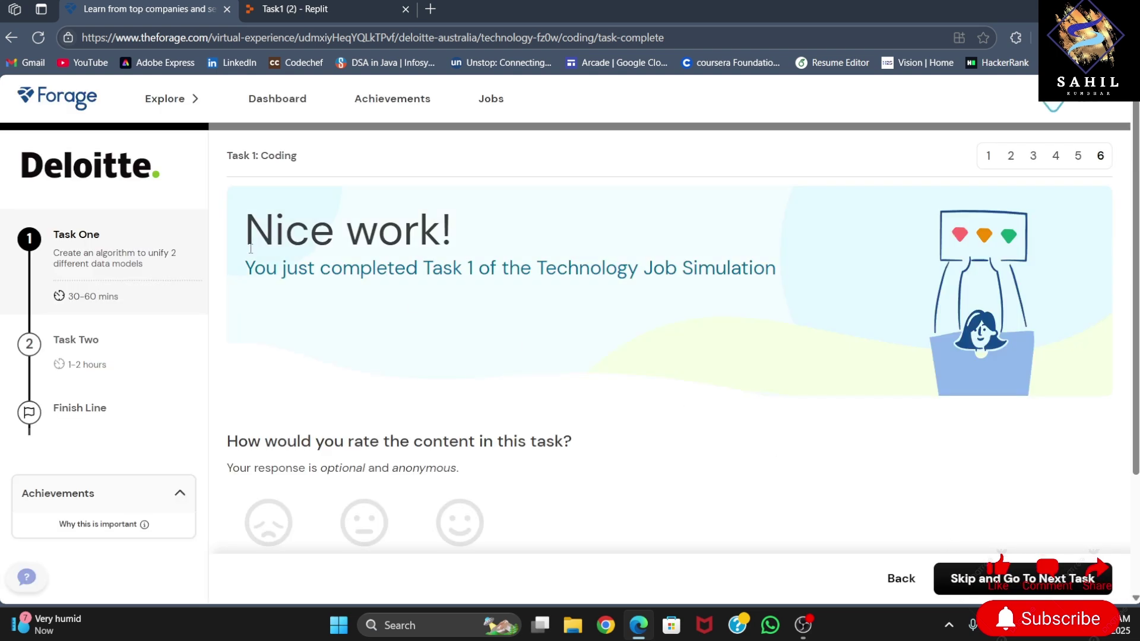
{"action": "left_click_drag", "start_coordinate": [323, 269], "coordinate": [771, 269]}
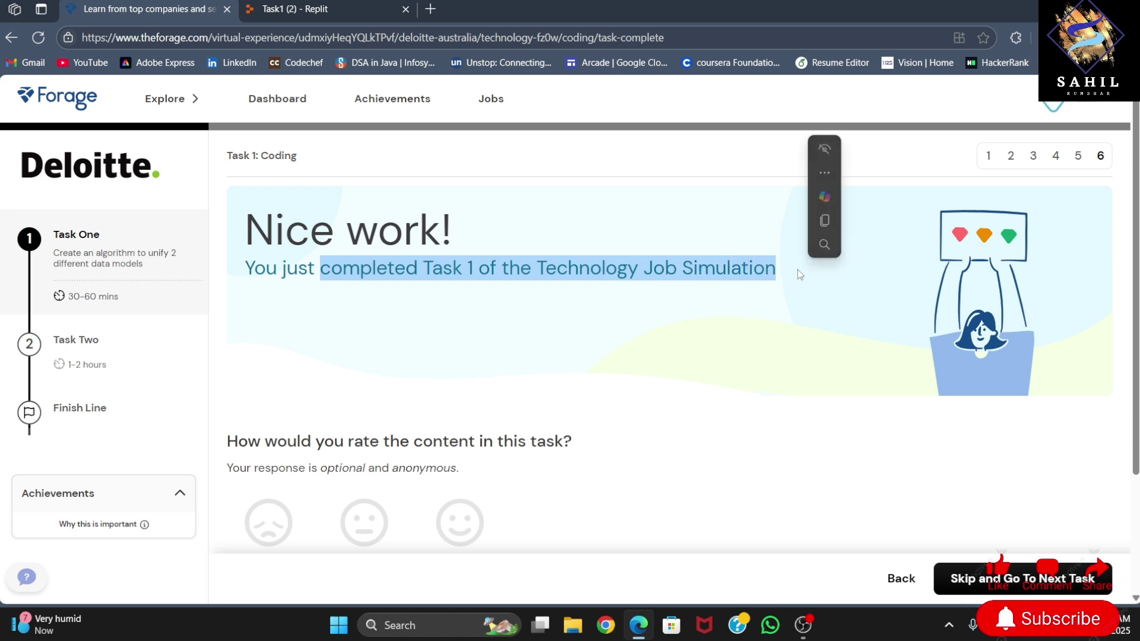
{"action": "left_click", "coordinate": [661, 320]}
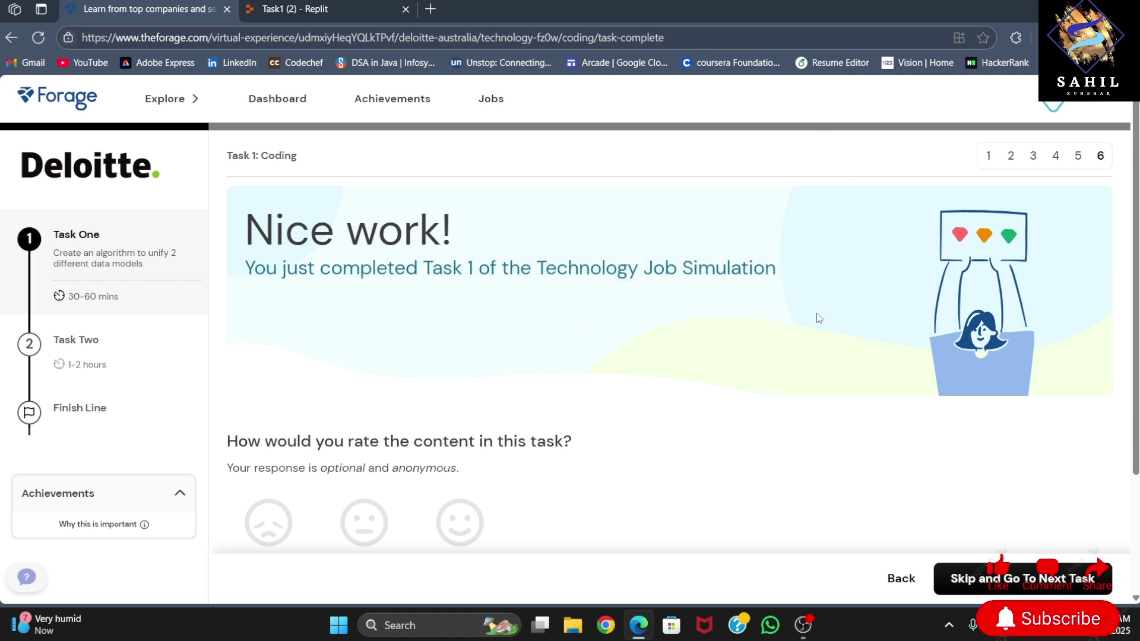
{"action": "scroll", "coordinate": [818, 319], "scroll_direction": "down", "scroll_amount": 2}
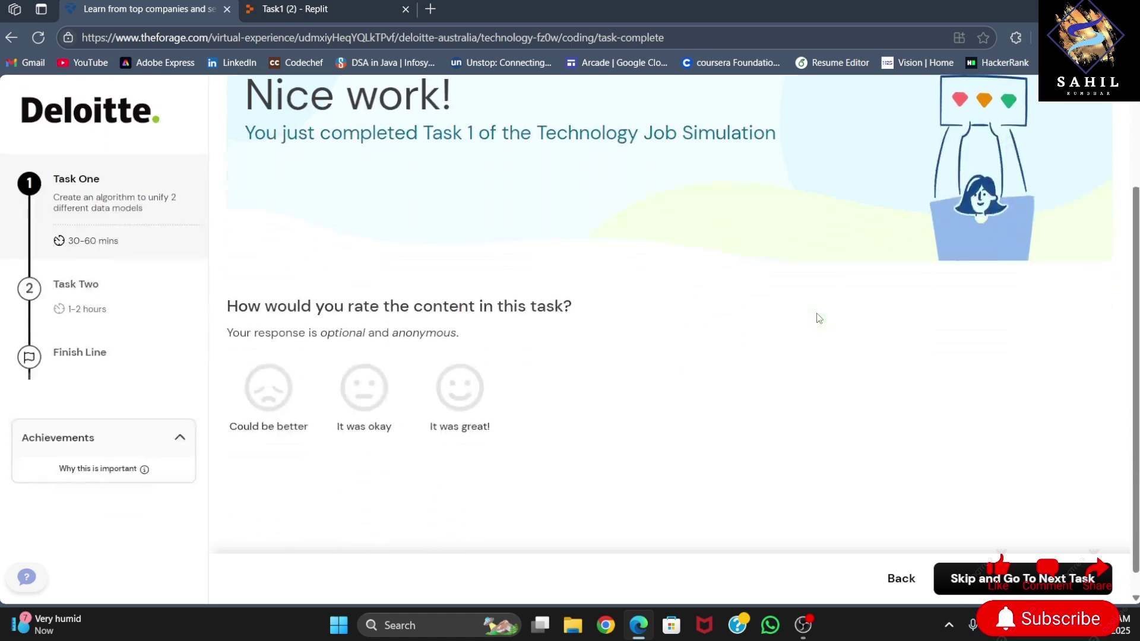
{"action": "left_click", "coordinate": [461, 377]}
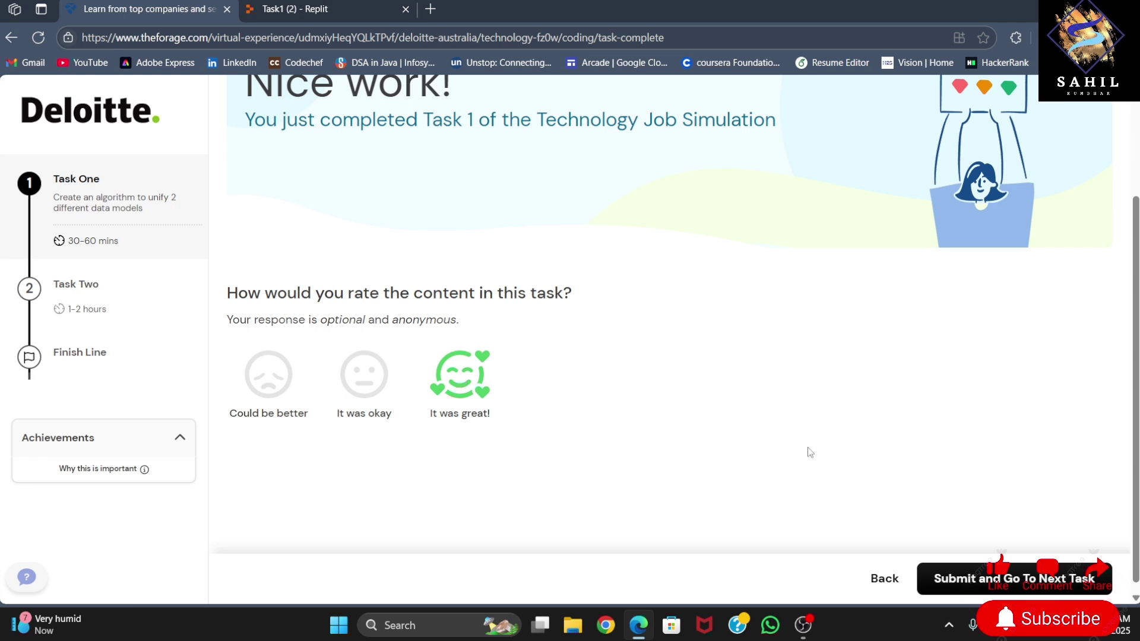
{"action": "left_click", "coordinate": [997, 578]}
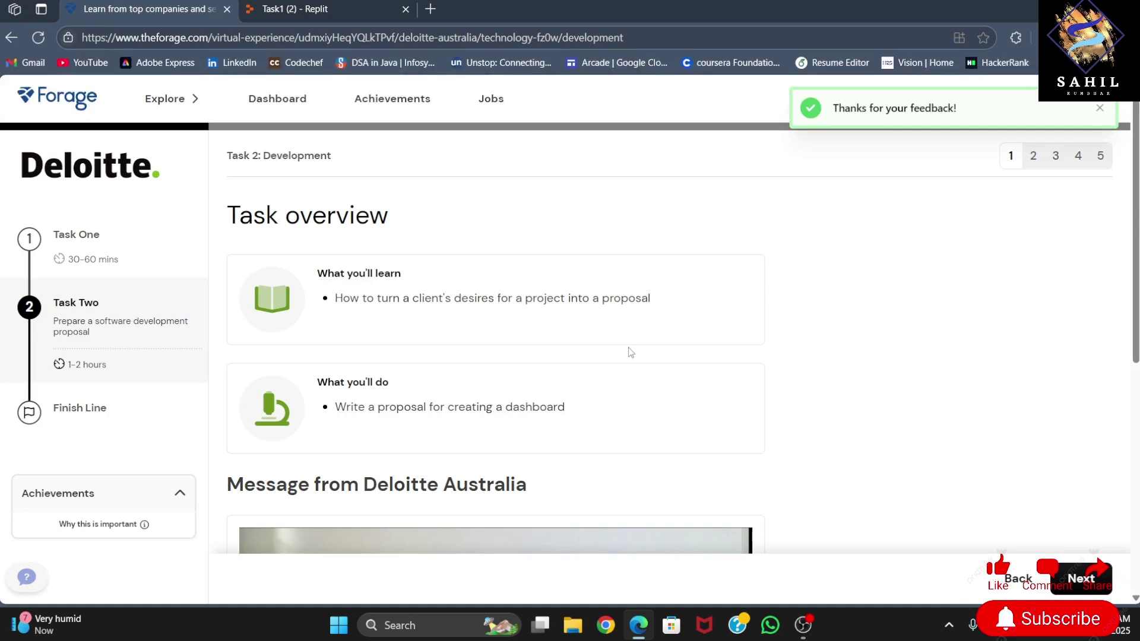
{"action": "scroll", "coordinate": [425, 283], "scroll_direction": "down", "scroll_amount": 1}
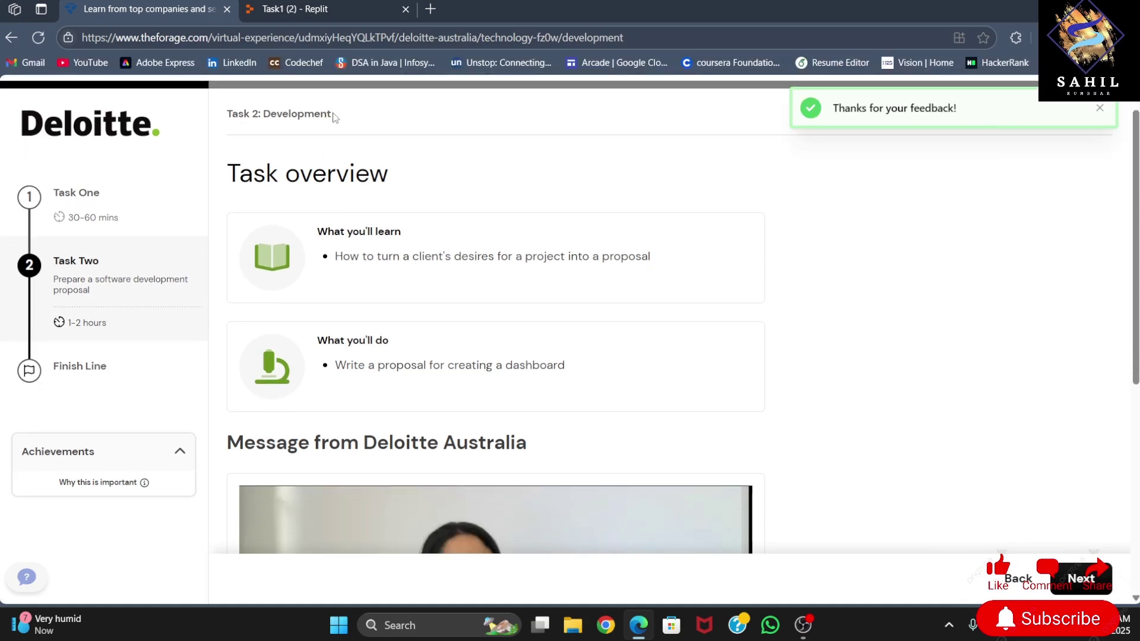
Watch the Deloitte Australia Task 2 intro video, restore page zoom, and continue to background
{"action": "left_click_drag", "start_coordinate": [327, 114], "coordinate": [225, 111]}
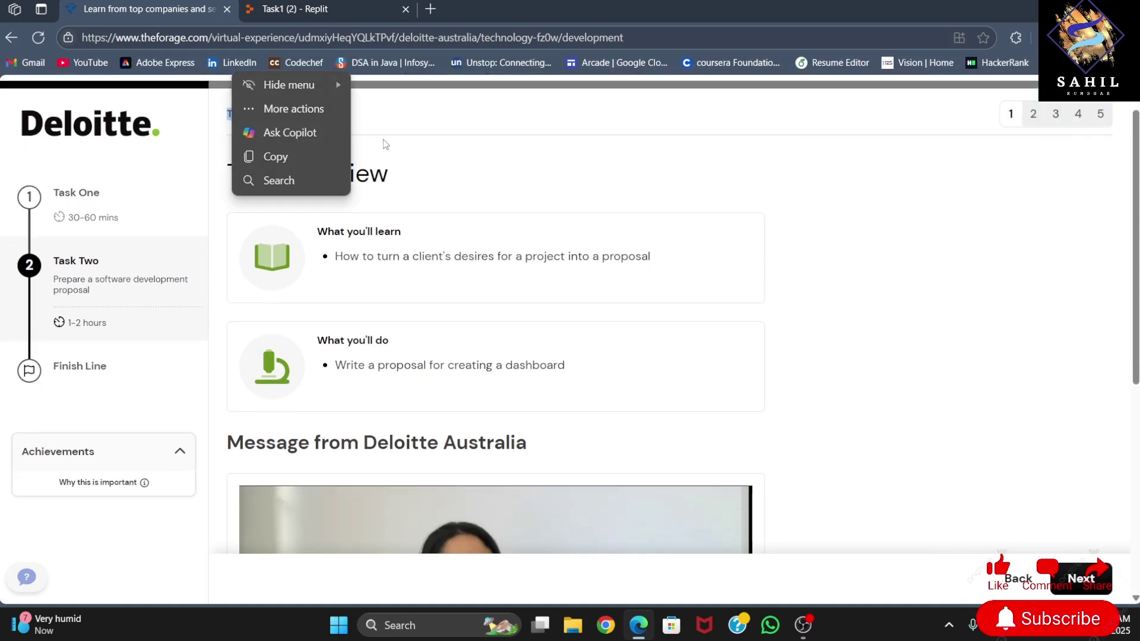
{"action": "left_click_drag", "start_coordinate": [388, 174], "coordinate": [226, 174]}
{"action": "left_click", "coordinate": [278, 151]}
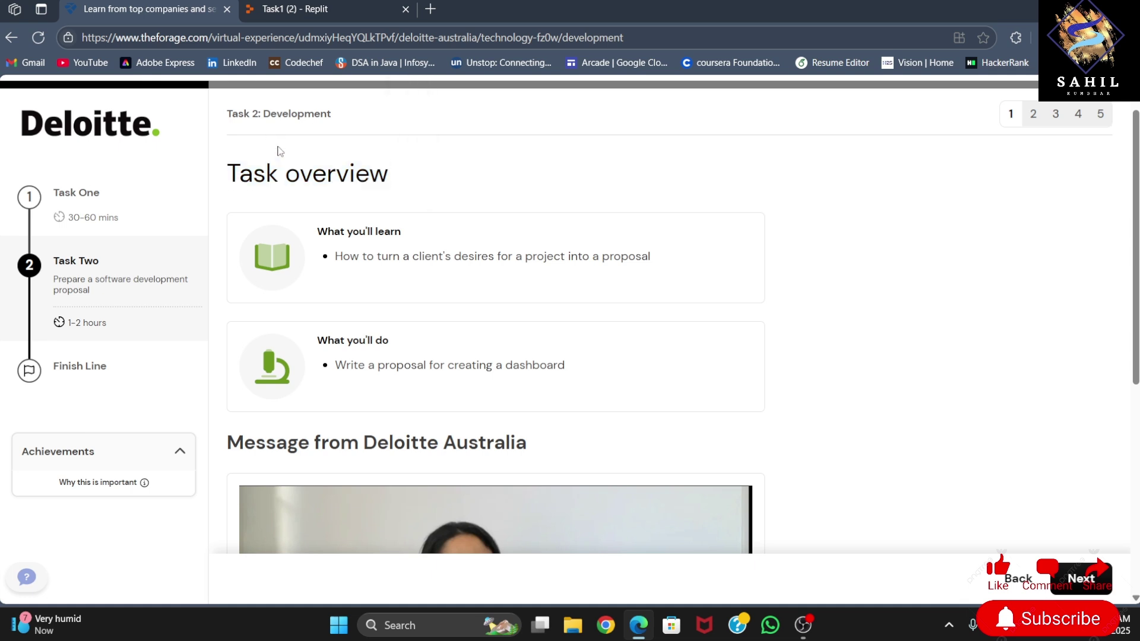
{"action": "scroll", "coordinate": [495, 319], "scroll_direction": "down", "scroll_amount": 3}
{"action": "scroll", "coordinate": [495, 319], "scroll_direction": "down", "scroll_amount": 1}
{"action": "scroll", "coordinate": [495, 320], "scroll_direction": "up", "scroll_amount": 2, "text": "ctrl"}
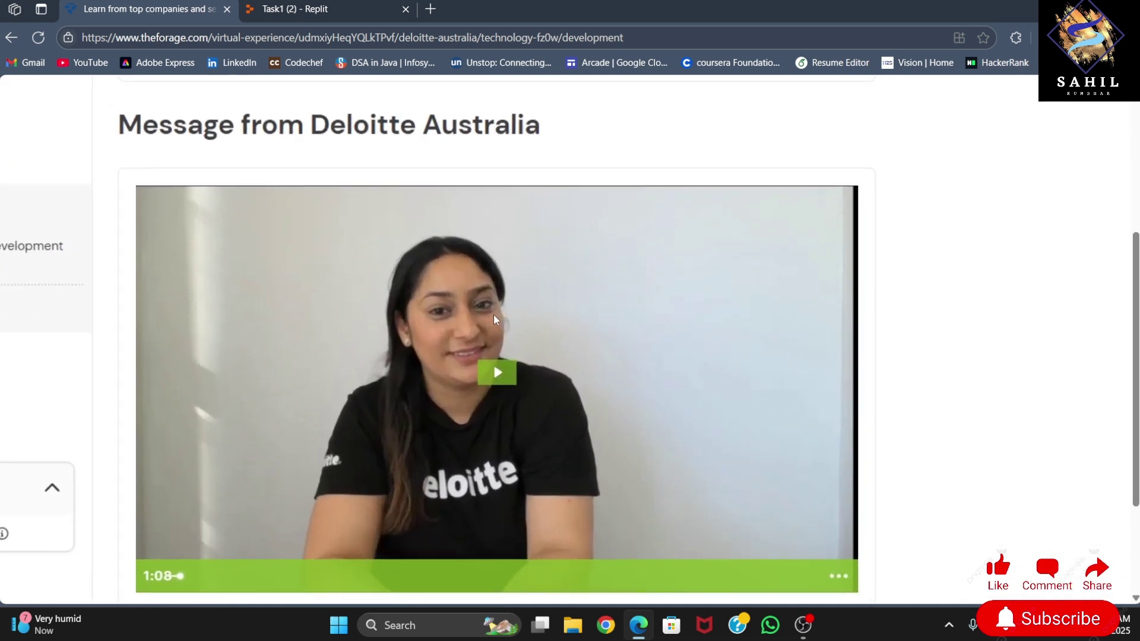
{"action": "scroll", "coordinate": [496, 320], "scroll_direction": "up", "scroll_amount": 2, "text": "ctrl"}
{"action": "left_click", "coordinate": [495, 320]}
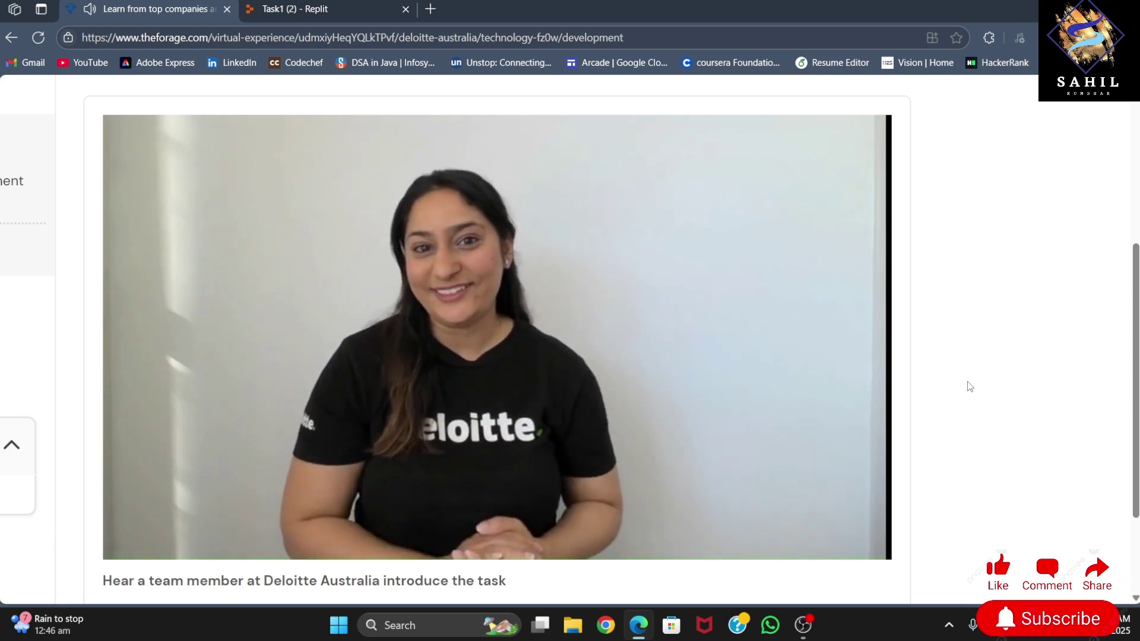
{"action": "key", "text": "ctrl+minus"}
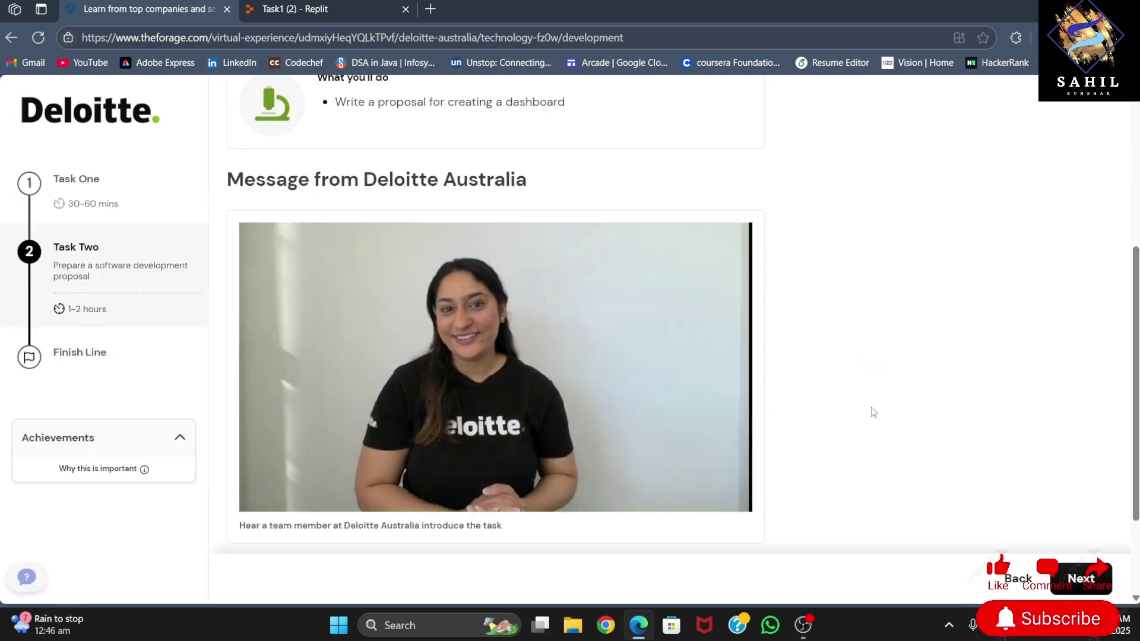
{"action": "scroll", "coordinate": [873, 412], "scroll_direction": "up", "scroll_amount": 5}
{"action": "left_click", "coordinate": [1074, 581]}
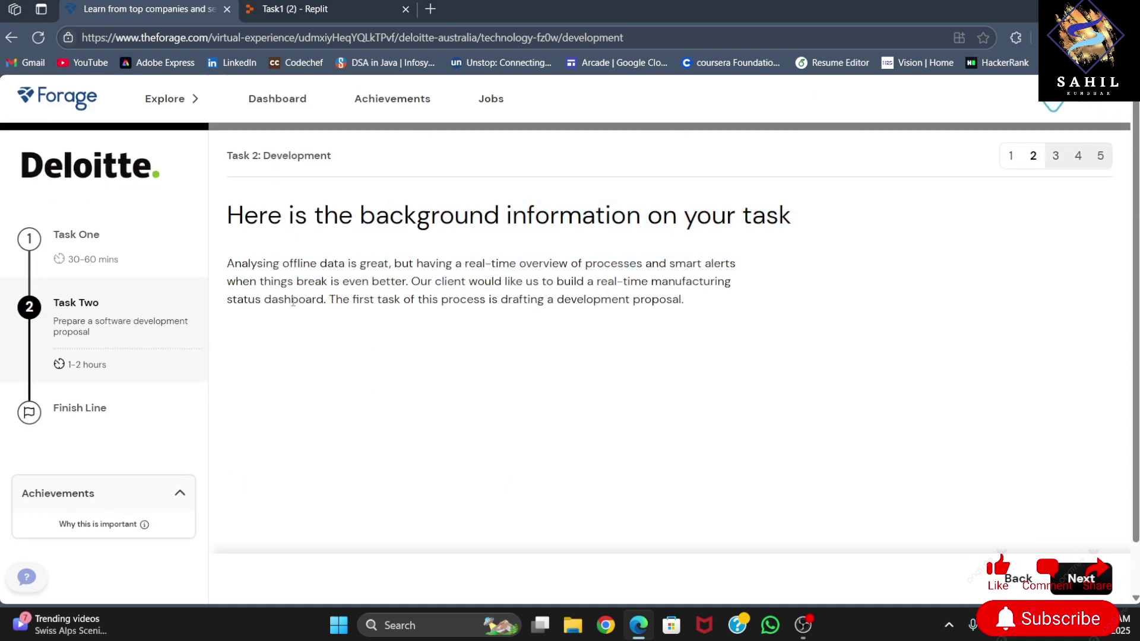
{"action": "left_click_drag", "start_coordinate": [413, 282], "coordinate": [325, 299]}
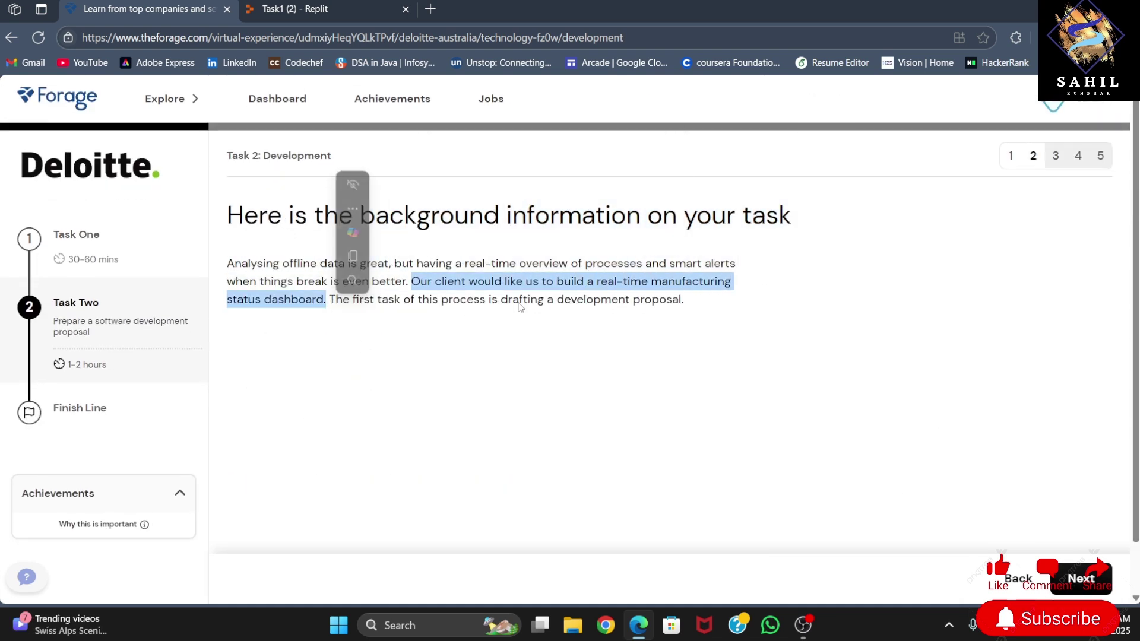
{"action": "left_click", "coordinate": [412, 321]}
{"action": "left_click_drag", "start_coordinate": [505, 299], "coordinate": [686, 299]}
{"action": "left_click", "coordinate": [1075, 579]}
{"action": "left_click_drag", "start_coordinate": [422, 215], "coordinate": [219, 210]}
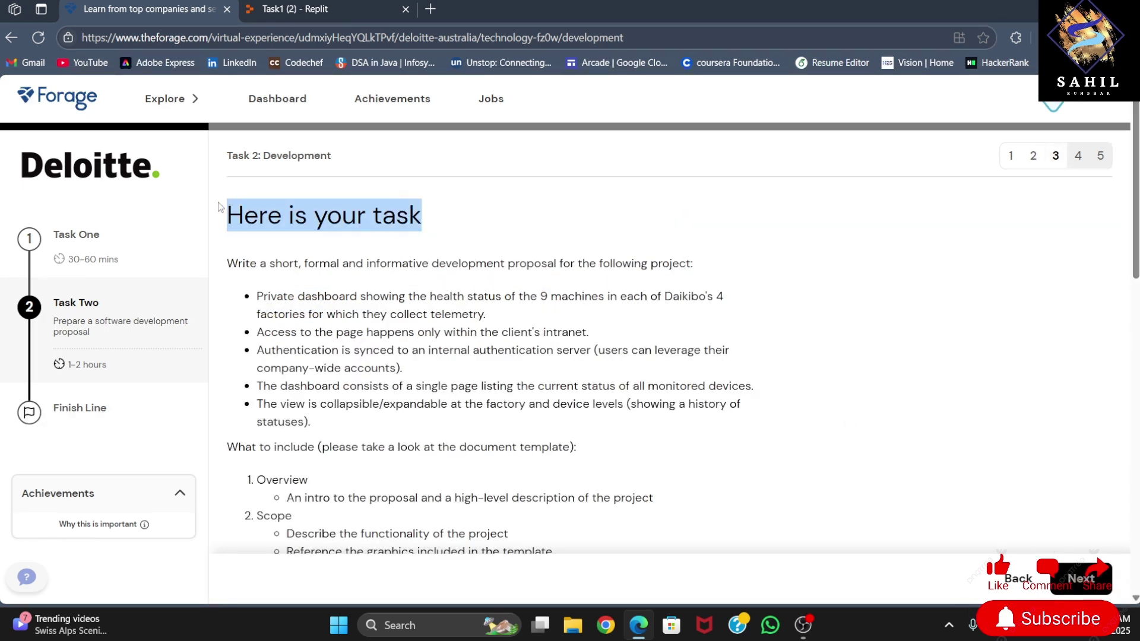
{"action": "left_click", "coordinate": [285, 293]}
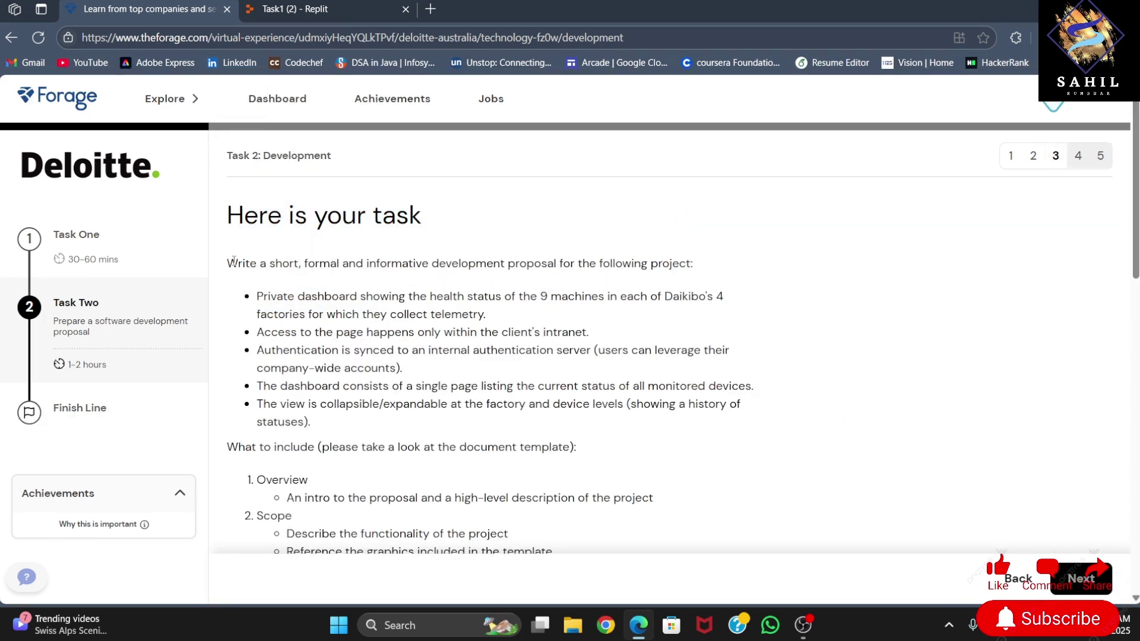
{"action": "left_click_drag", "start_coordinate": [231, 260], "coordinate": [331, 260]}
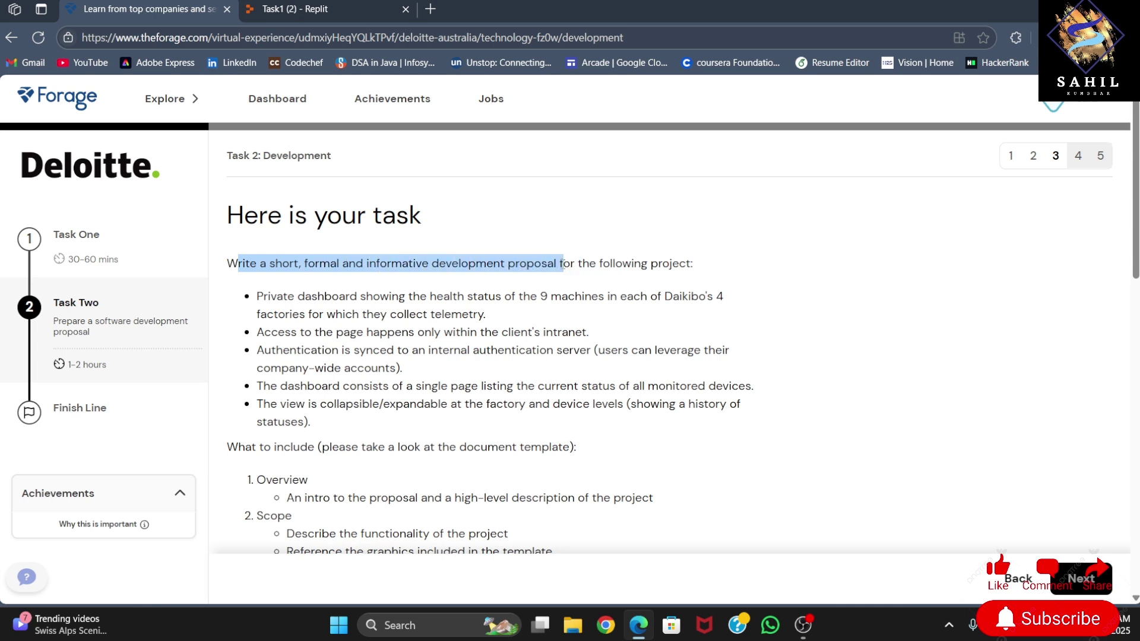
{"action": "left_click_drag", "start_coordinate": [560, 264], "coordinate": [560, 264]}
{"action": "left_click", "coordinate": [458, 276]}
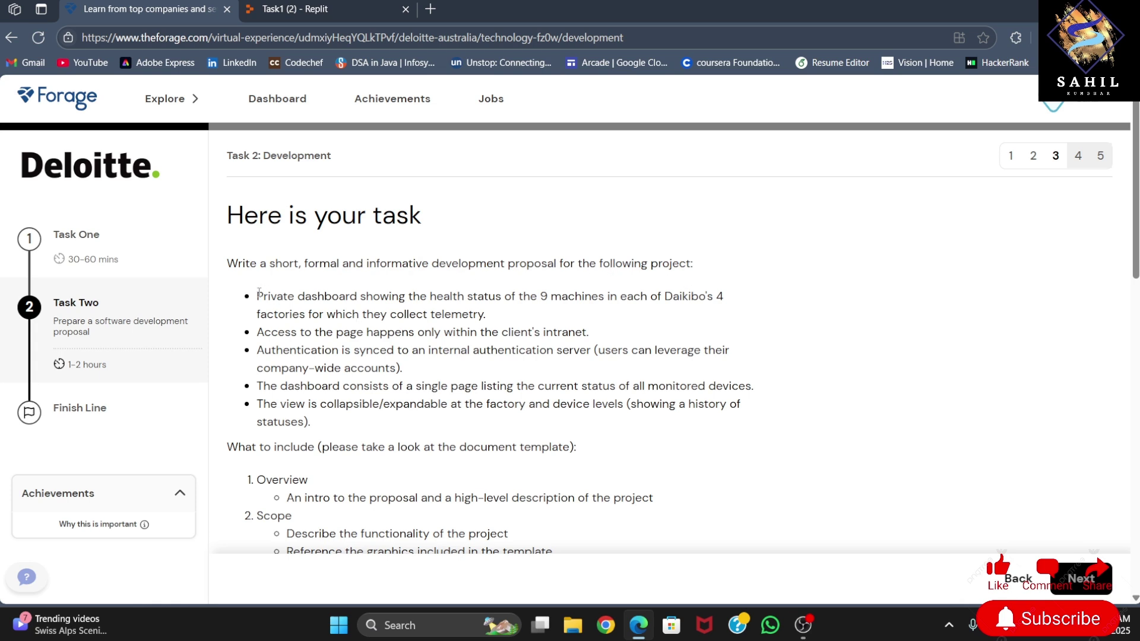
{"action": "mouse_move", "coordinate": [259, 298]}
{"action": "left_mouse_down"}
{"action": "mouse_move", "coordinate": [373, 299]}
{"action": "mouse_move", "coordinate": [360, 308]}
{"action": "left_mouse_up"}
{"action": "left_click", "coordinate": [374, 325]}
{"action": "left_click_drag", "start_coordinate": [258, 333], "coordinate": [512, 328]}
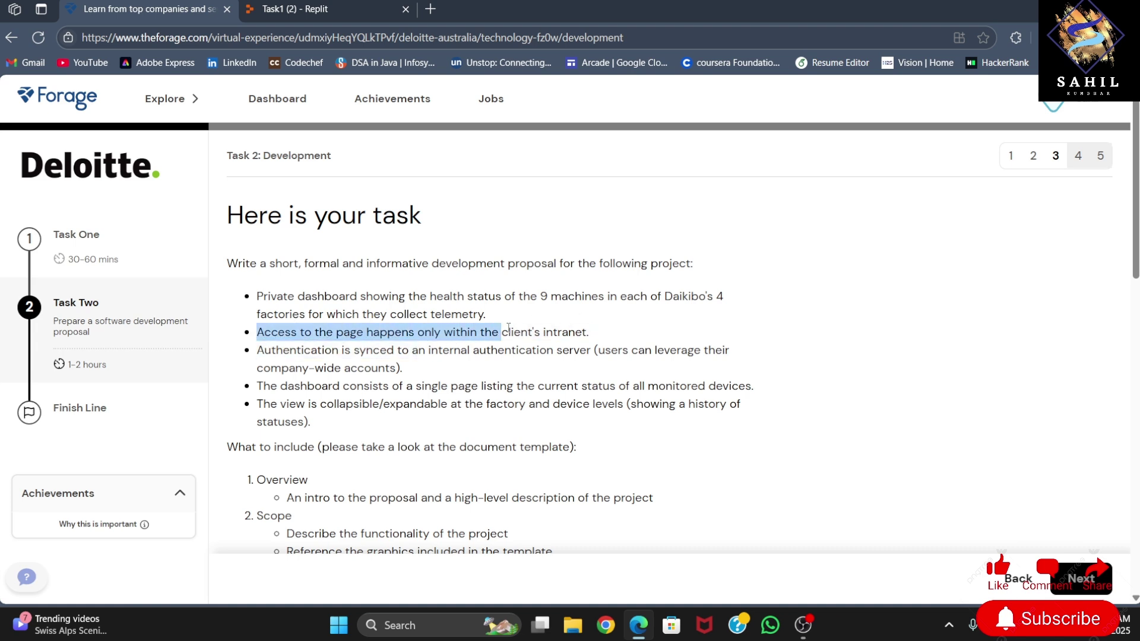
{"action": "left_click", "coordinate": [255, 357]}
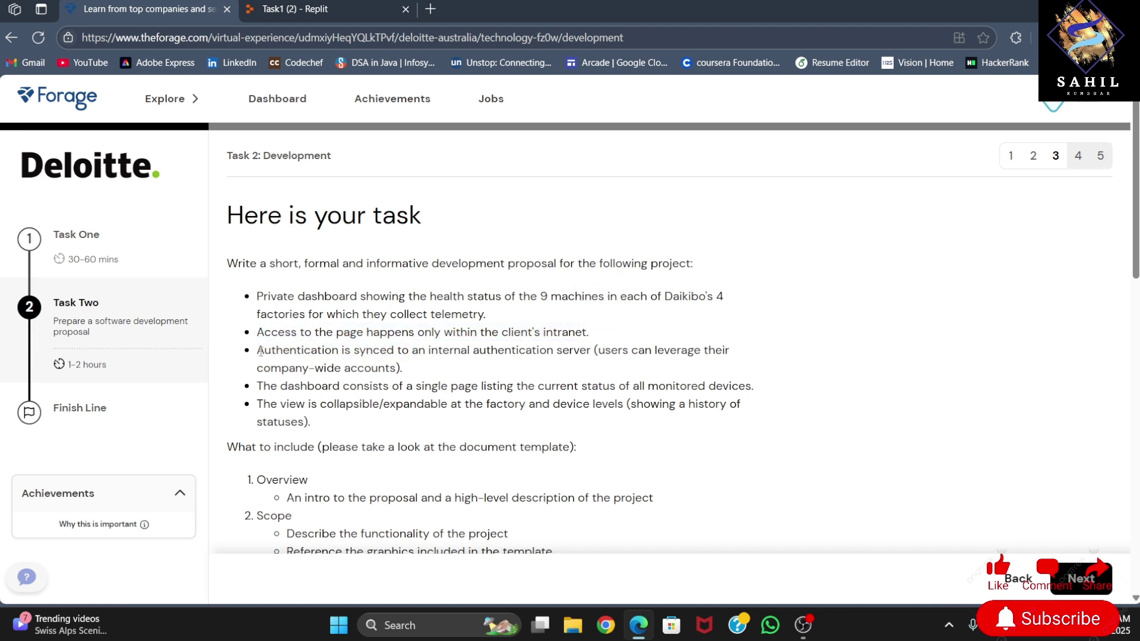
{"action": "left_click_drag", "start_coordinate": [257, 350], "coordinate": [469, 350]}
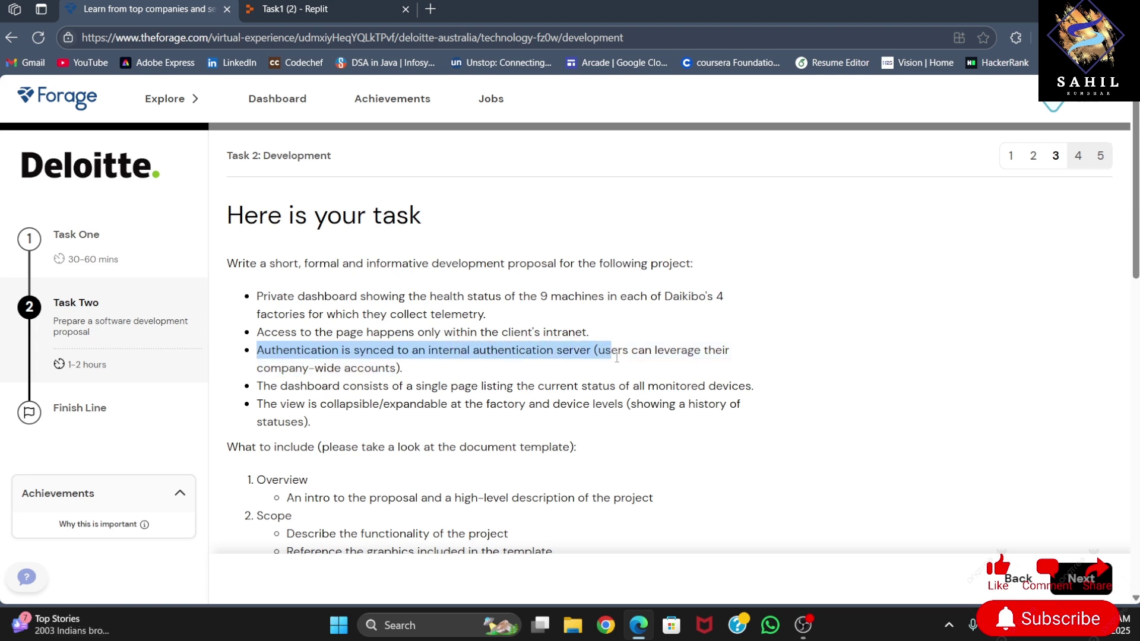
{"action": "left_click_drag", "start_coordinate": [613, 364], "coordinate": [592, 355]}
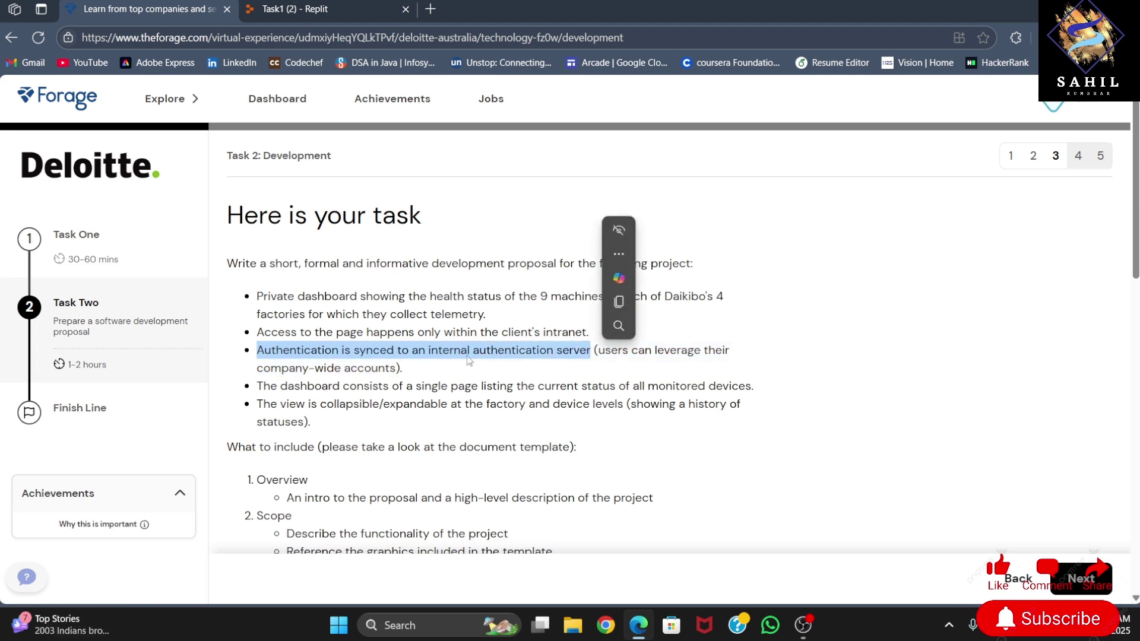
{"action": "left_click", "coordinate": [319, 388]}
{"action": "left_click_drag", "start_coordinate": [259, 384], "coordinate": [394, 392]}
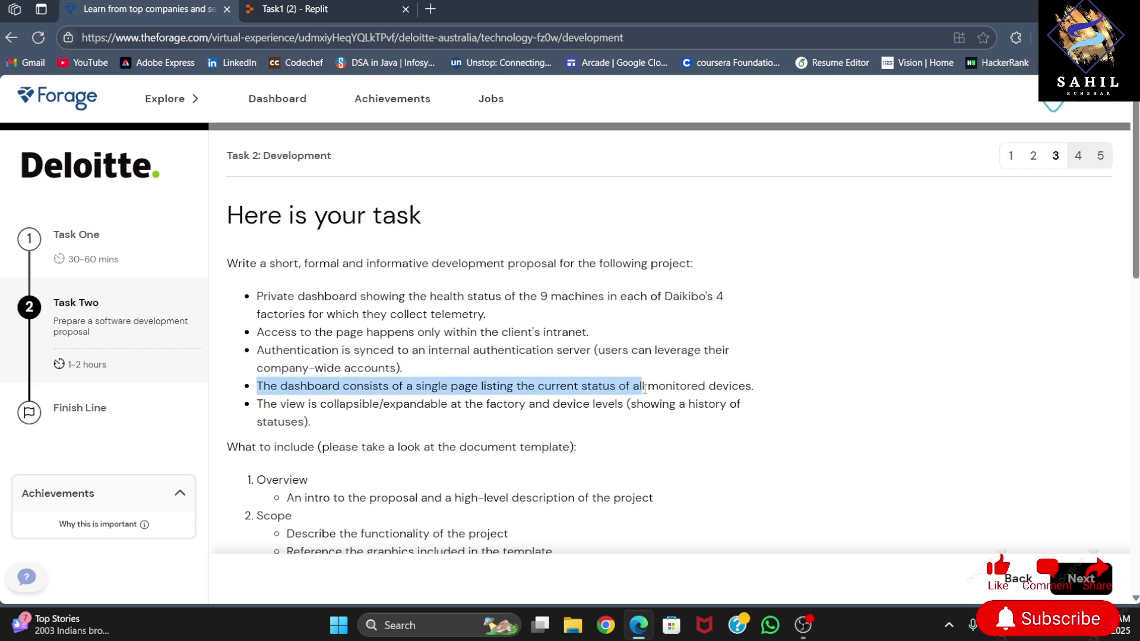
{"action": "left_click", "coordinate": [666, 407]}
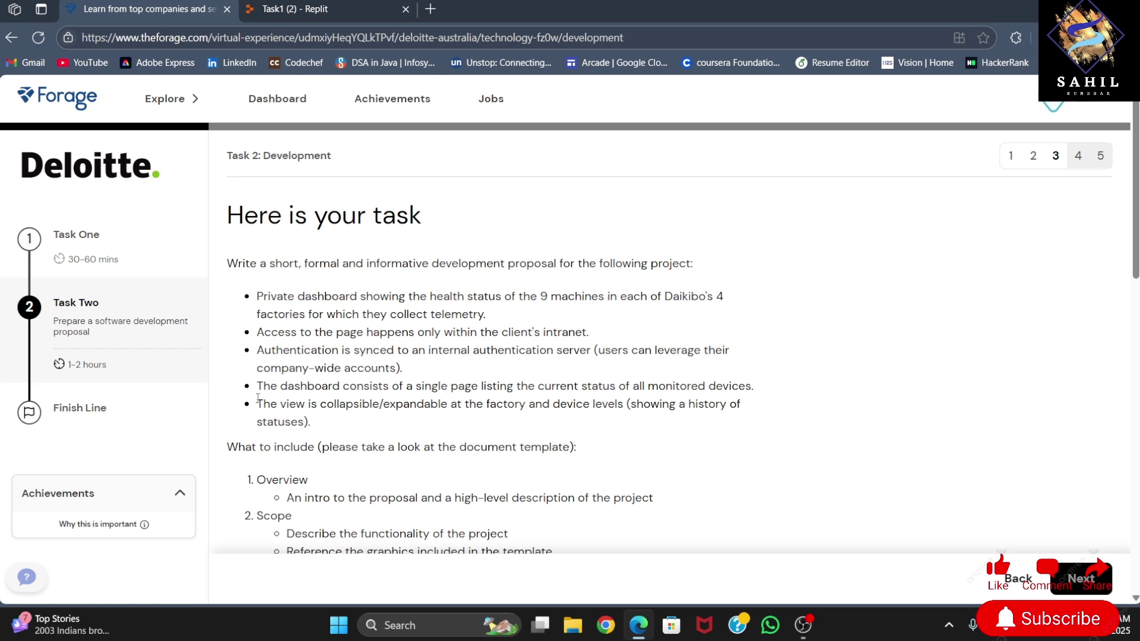
{"action": "left_click_drag", "start_coordinate": [258, 400], "coordinate": [480, 408]}
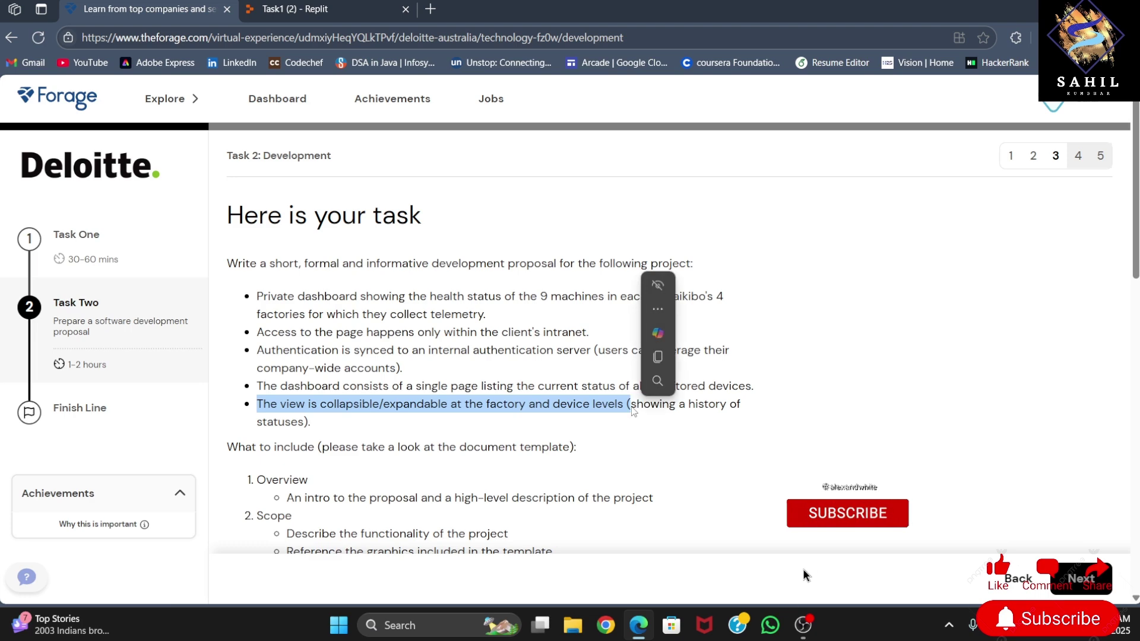
{"action": "left_click", "coordinate": [572, 437]}
{"action": "scroll", "coordinate": [572, 436], "scroll_direction": "down", "scroll_amount": 2}
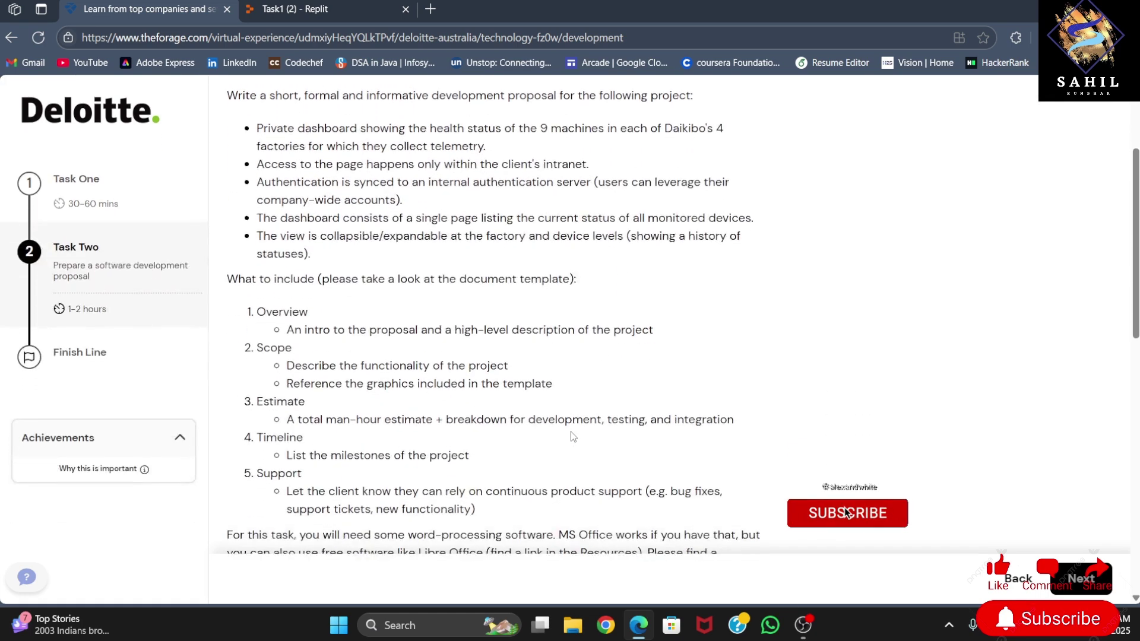
{"action": "scroll", "coordinate": [572, 437], "scroll_direction": "down", "scroll_amount": 1}
Read the Overview and Scope items under 'What to include' in the proposal brief
{"action": "left_click_drag", "start_coordinate": [227, 209], "coordinate": [314, 209]}
{"action": "double_click", "coordinate": [281, 241]}
{"action": "left_click", "coordinate": [310, 272]}
{"action": "left_click_drag", "start_coordinate": [304, 258], "coordinate": [417, 260]}
{"action": "double_click", "coordinate": [275, 278]}
{"action": "left_click", "coordinate": [403, 294]}
Read the graphics, man-hour Estimate and software requirement items of the proposal brief
{"action": "double_click", "coordinate": [390, 314]}
{"action": "double_click", "coordinate": [281, 331]}
{"action": "left_click_drag", "start_coordinate": [298, 349], "coordinate": [662, 356]}
{"action": "left_click", "coordinate": [662, 357]}
{"action": "double_click", "coordinate": [280, 366]}
{"action": "left_click", "coordinate": [384, 392]}
{"action": "left_click_drag", "start_coordinate": [288, 421], "coordinate": [643, 422]}
{"action": "scroll", "coordinate": [643, 423], "scroll_direction": "down", "scroll_amount": 2}
{"action": "left_click_drag", "start_coordinate": [227, 313], "coordinate": [606, 316]}
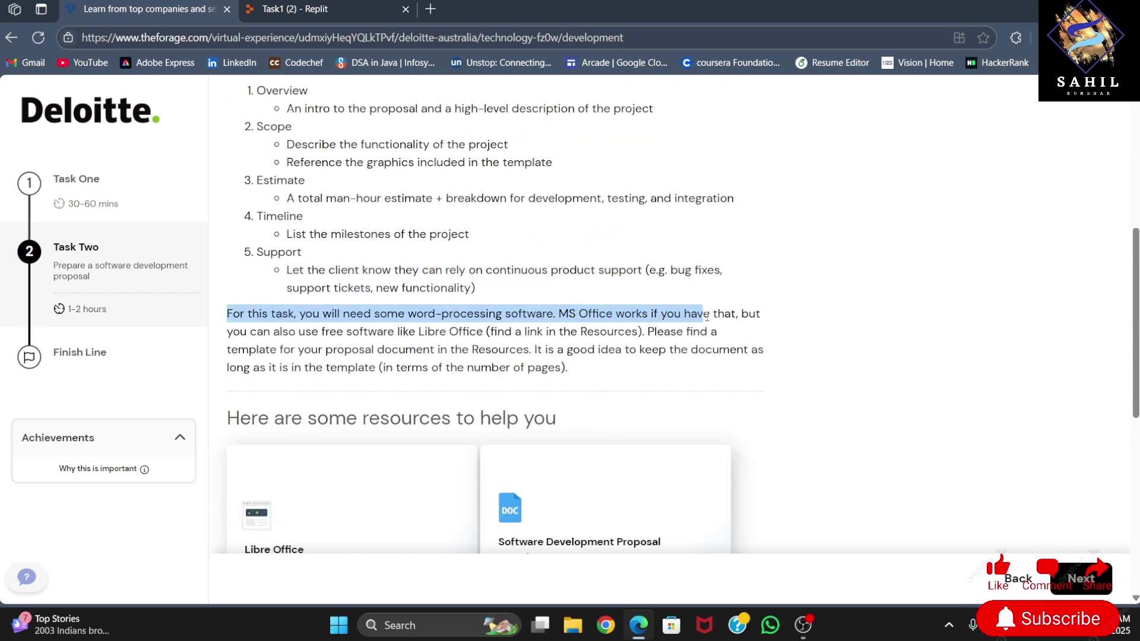
{"action": "left_click_drag", "start_coordinate": [711, 313], "coordinate": [686, 316]}
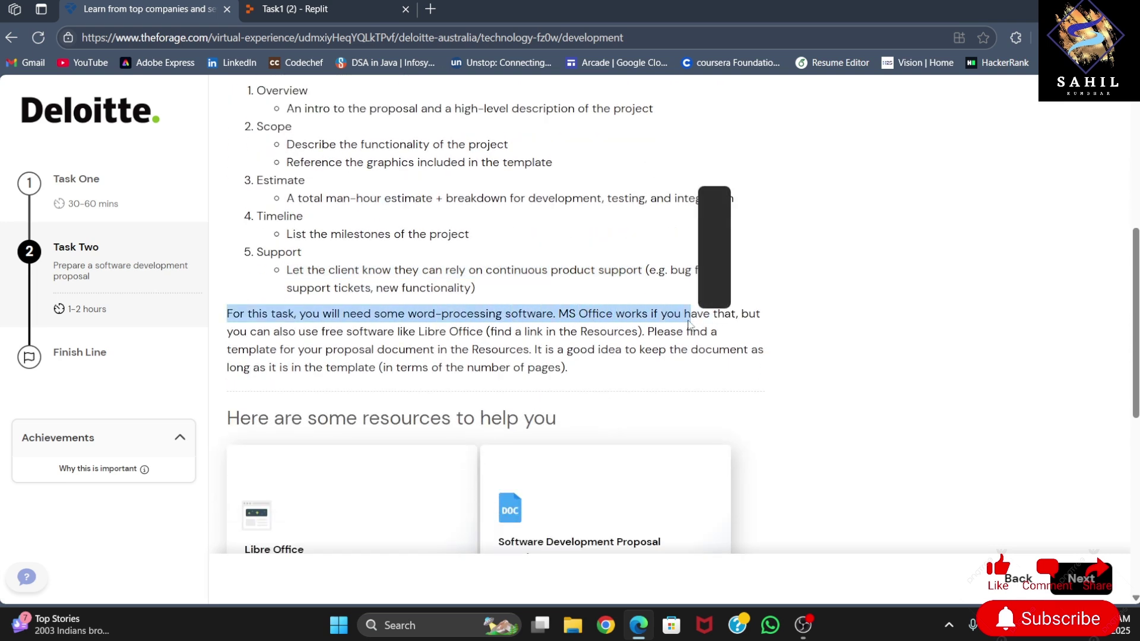
{"action": "left_click", "coordinate": [623, 350]}
{"action": "scroll", "coordinate": [623, 352], "scroll_direction": "down", "scroll_amount": 1}
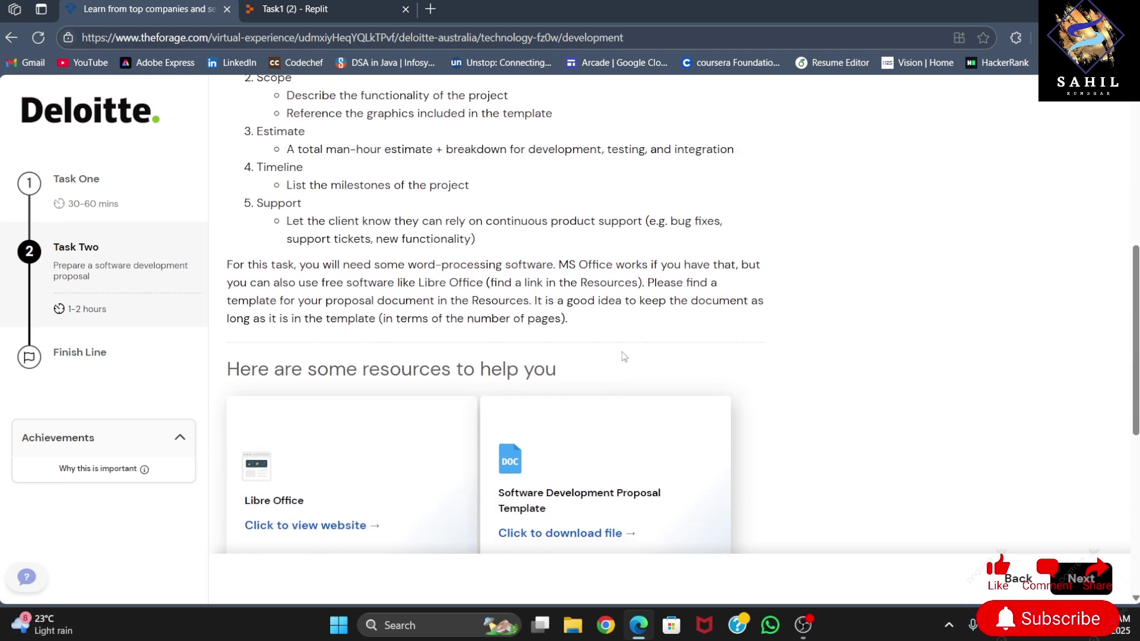
{"action": "scroll", "coordinate": [623, 356], "scroll_direction": "down", "scroll_amount": 1}
{"action": "scroll", "coordinate": [804, 359], "scroll_direction": "down", "scroll_amount": 3}
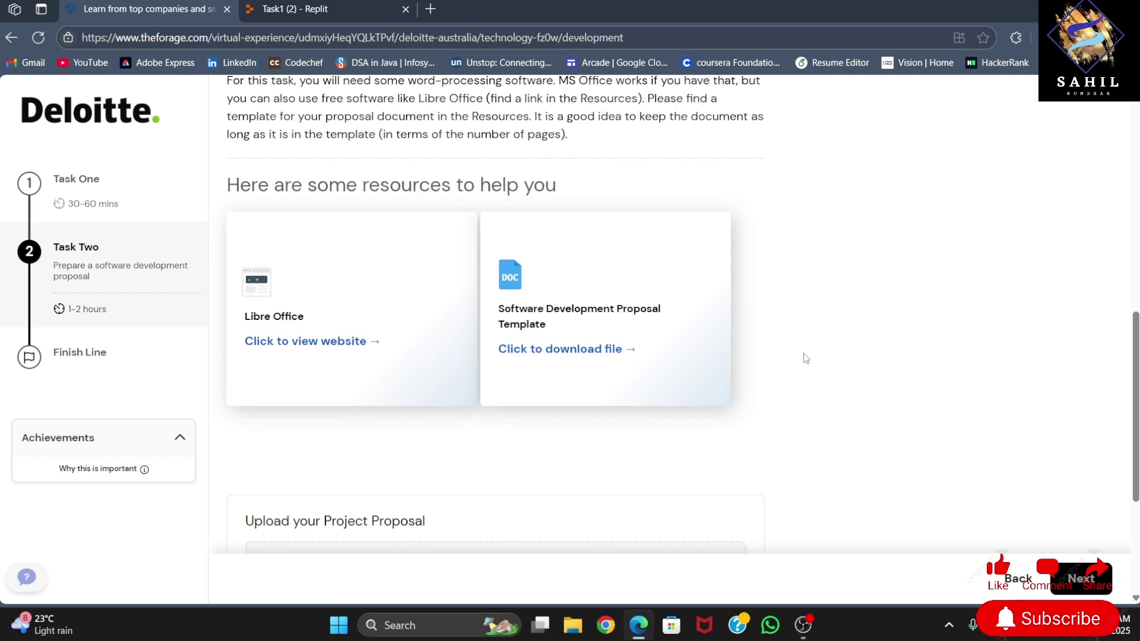
{"action": "scroll", "coordinate": [804, 359], "scroll_direction": "down", "scroll_amount": 2}
{"action": "scroll", "coordinate": [804, 356], "scroll_direction": "up", "scroll_amount": 2}
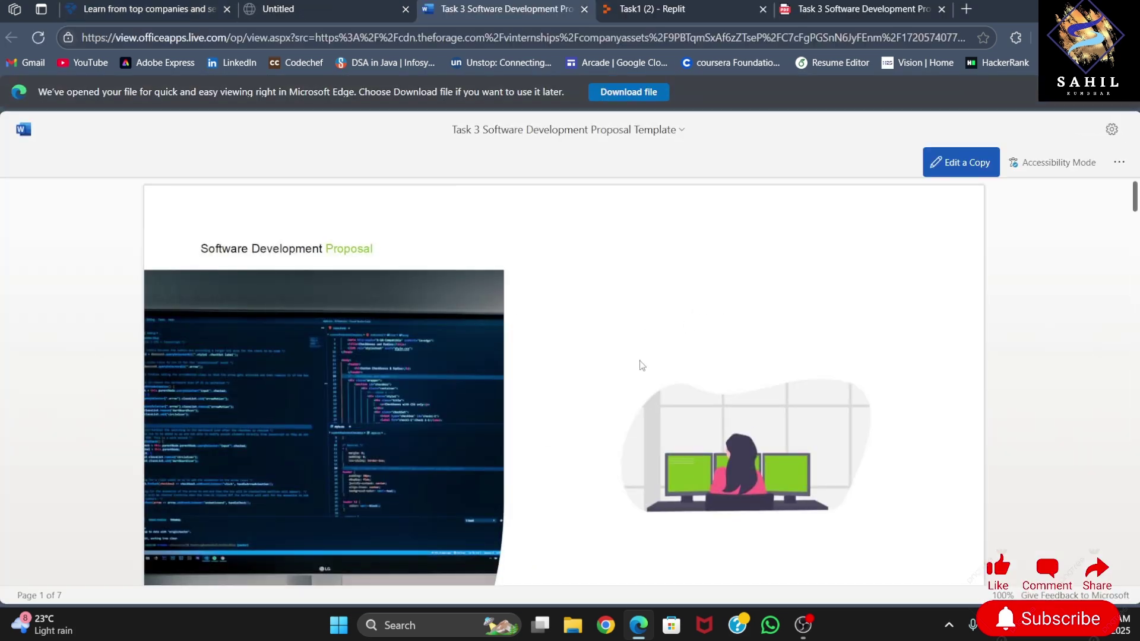
{"action": "scroll", "coordinate": [641, 365], "scroll_direction": "down", "scroll_amount": 1}
{"action": "scroll", "coordinate": [641, 365], "scroll_direction": "down", "scroll_amount": 2}
{"action": "scroll", "coordinate": [764, 321], "scroll_direction": "down", "scroll_amount": 1}
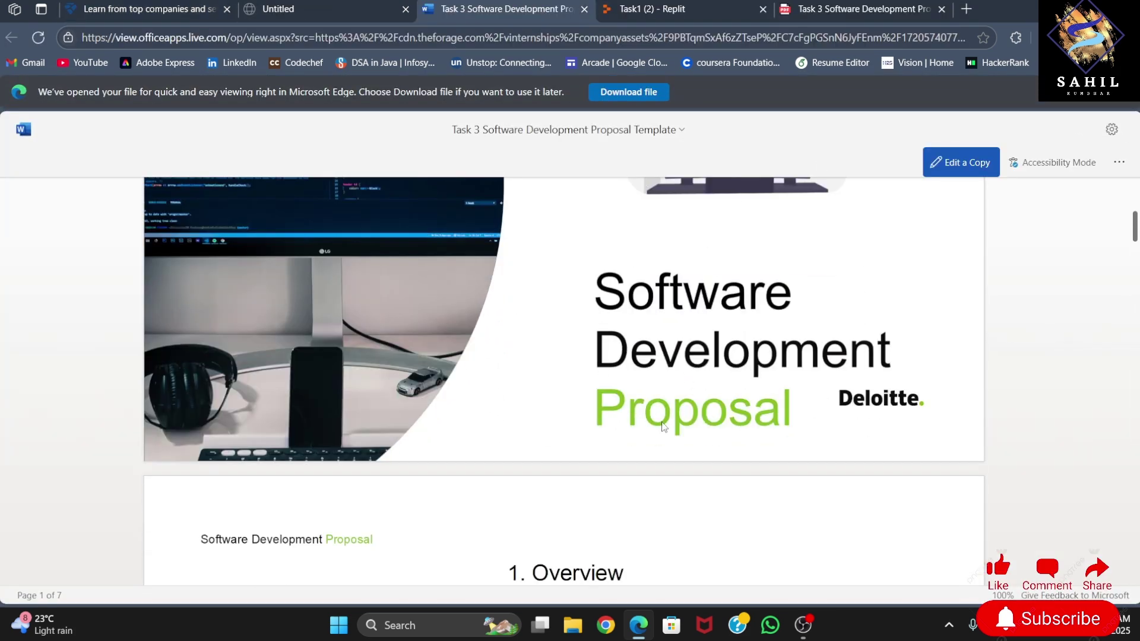
{"action": "scroll", "coordinate": [662, 428], "scroll_direction": "down", "scroll_amount": 2}
{"action": "scroll", "coordinate": [501, 375], "scroll_direction": "down", "scroll_amount": 1}
{"action": "scroll", "coordinate": [504, 381], "scroll_direction": "down", "scroll_amount": 3}
{"action": "scroll", "coordinate": [503, 381], "scroll_direction": "down", "scroll_amount": 2}
{"action": "left_click_drag", "start_coordinate": [521, 363], "coordinate": [612, 365]}
{"action": "left_click", "coordinate": [564, 419]}
{"action": "scroll", "coordinate": [562, 416], "scroll_direction": "down", "scroll_amount": 8}
{"action": "scroll", "coordinate": [561, 415], "scroll_direction": "down", "scroll_amount": 3}
{"action": "scroll", "coordinate": [561, 415], "scroll_direction": "down", "scroll_amount": 2}
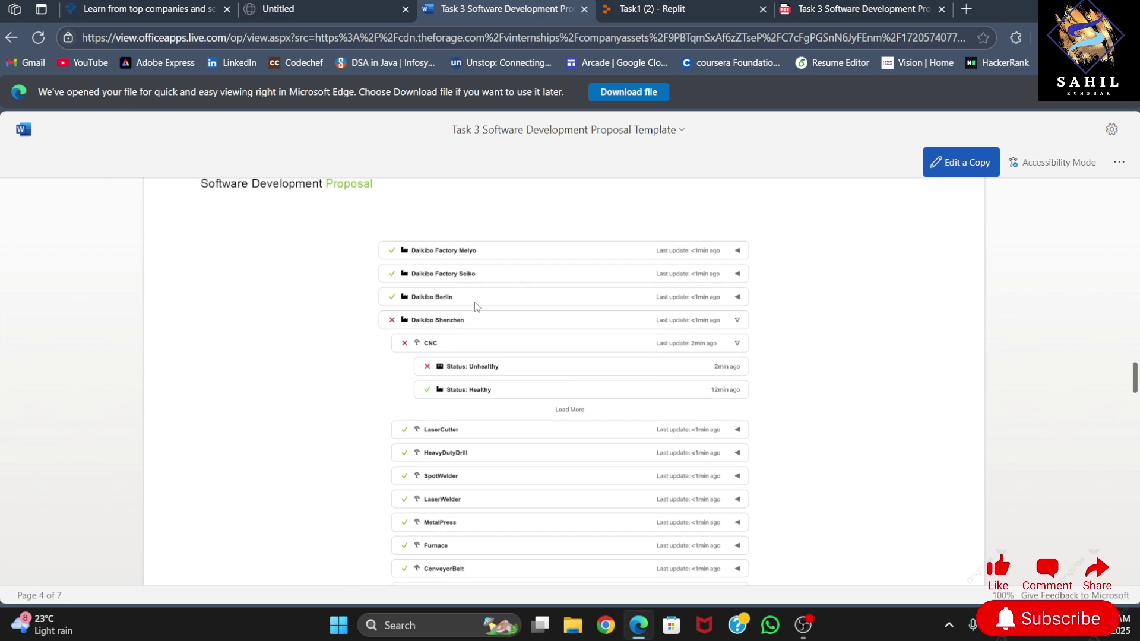
{"action": "scroll", "coordinate": [485, 372], "scroll_direction": "down", "scroll_amount": 3}
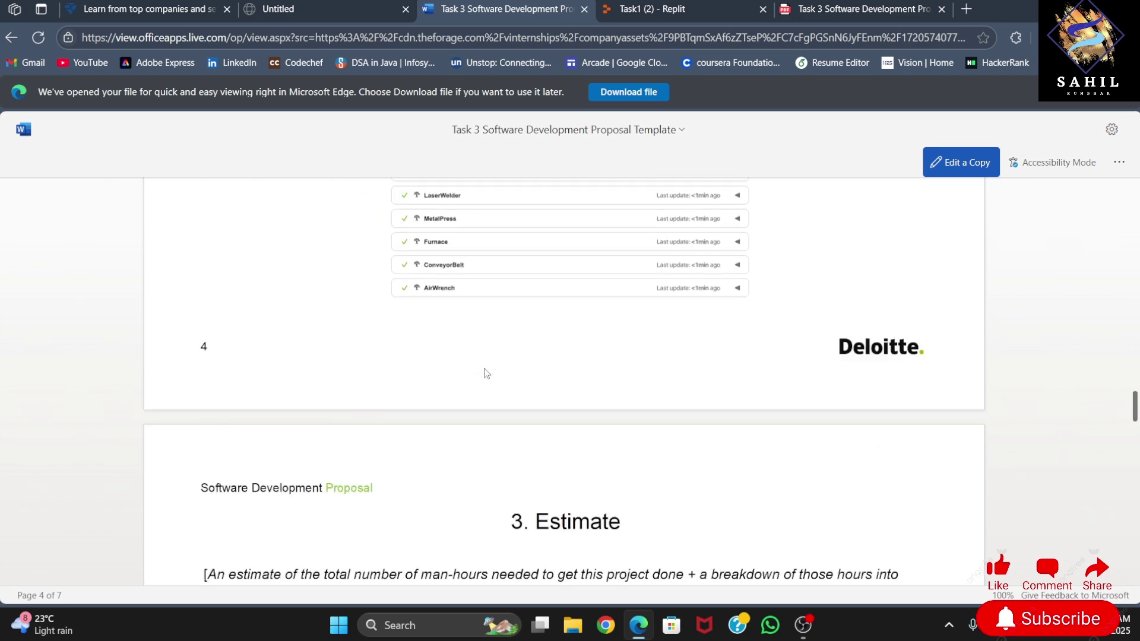
{"action": "scroll", "coordinate": [521, 326], "scroll_direction": "down", "scroll_amount": 2}
{"action": "scroll", "coordinate": [577, 362], "scroll_direction": "down", "scroll_amount": 5}
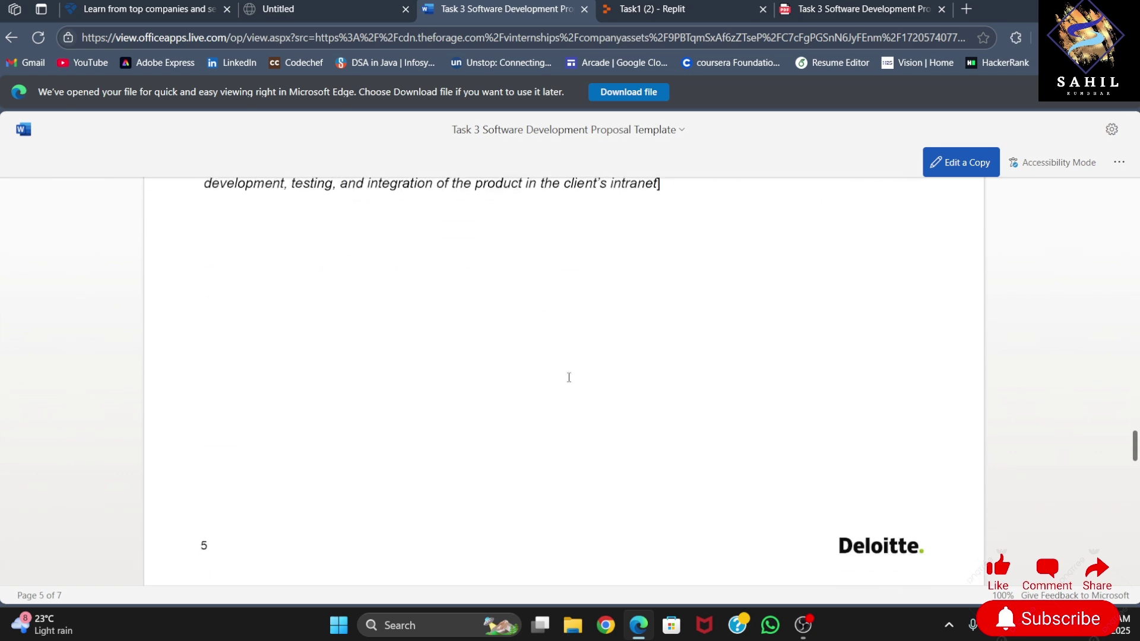
{"action": "scroll", "coordinate": [577, 362], "scroll_direction": "down", "scroll_amount": 3}
{"action": "left_click_drag", "start_coordinate": [625, 336], "coordinate": [543, 340]}
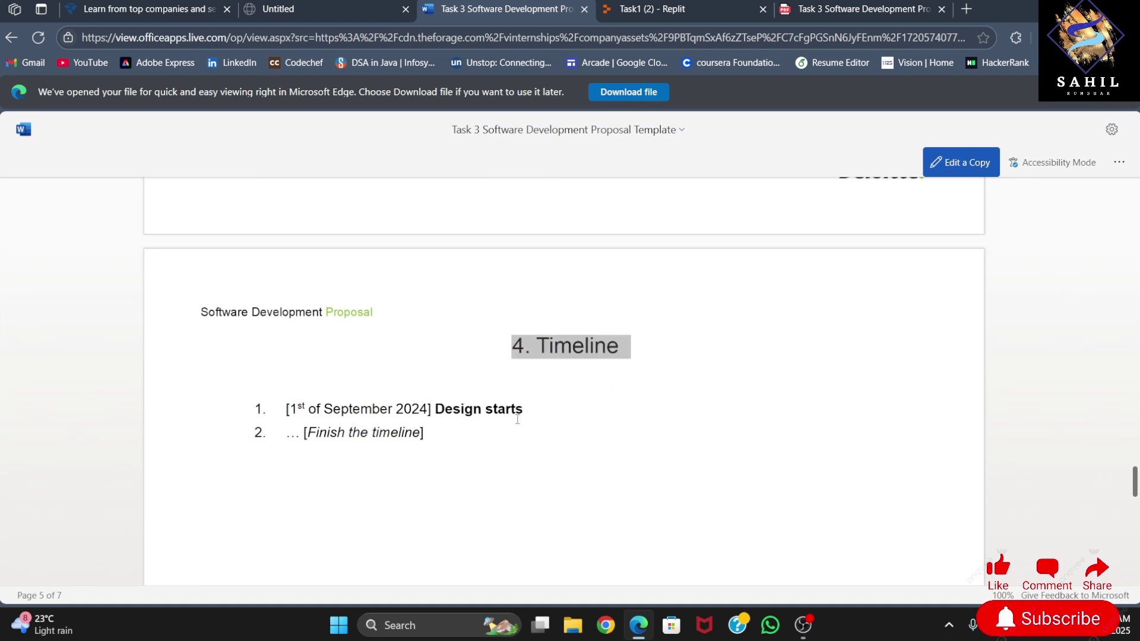
{"action": "scroll", "coordinate": [518, 419], "scroll_direction": "down", "scroll_amount": 4}
{"action": "scroll", "coordinate": [518, 418], "scroll_direction": "down", "scroll_amount": 6}
{"action": "left_click_drag", "start_coordinate": [630, 276], "coordinate": [535, 263]}
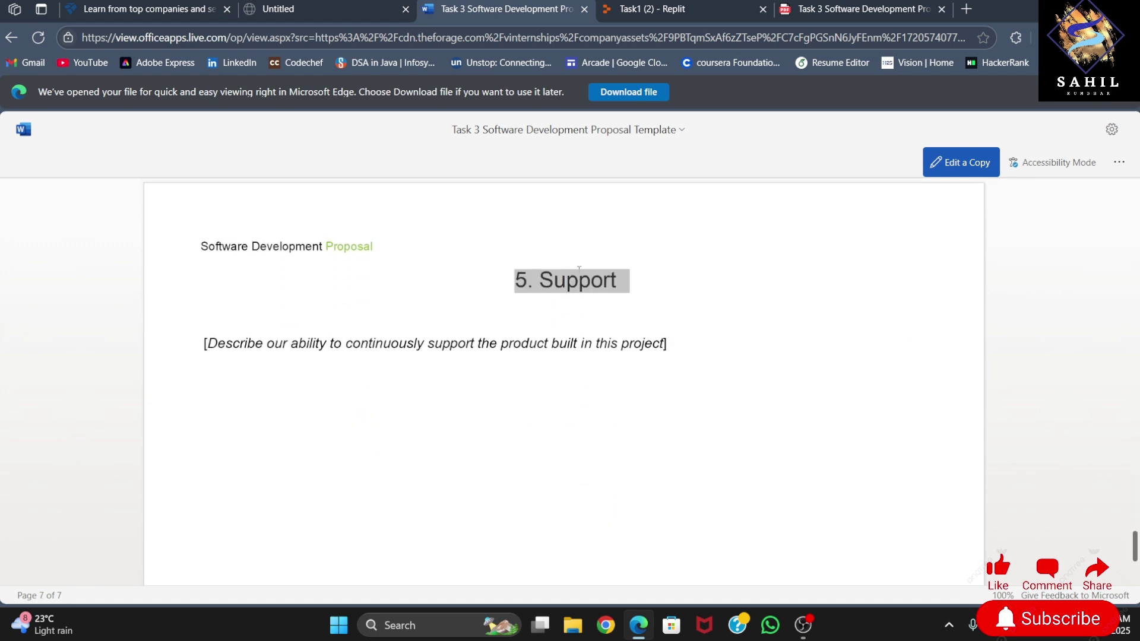
{"action": "scroll", "coordinate": [485, 340], "scroll_direction": "down", "scroll_amount": 6}
{"action": "scroll", "coordinate": [485, 340], "scroll_direction": "up", "scroll_amount": 5}
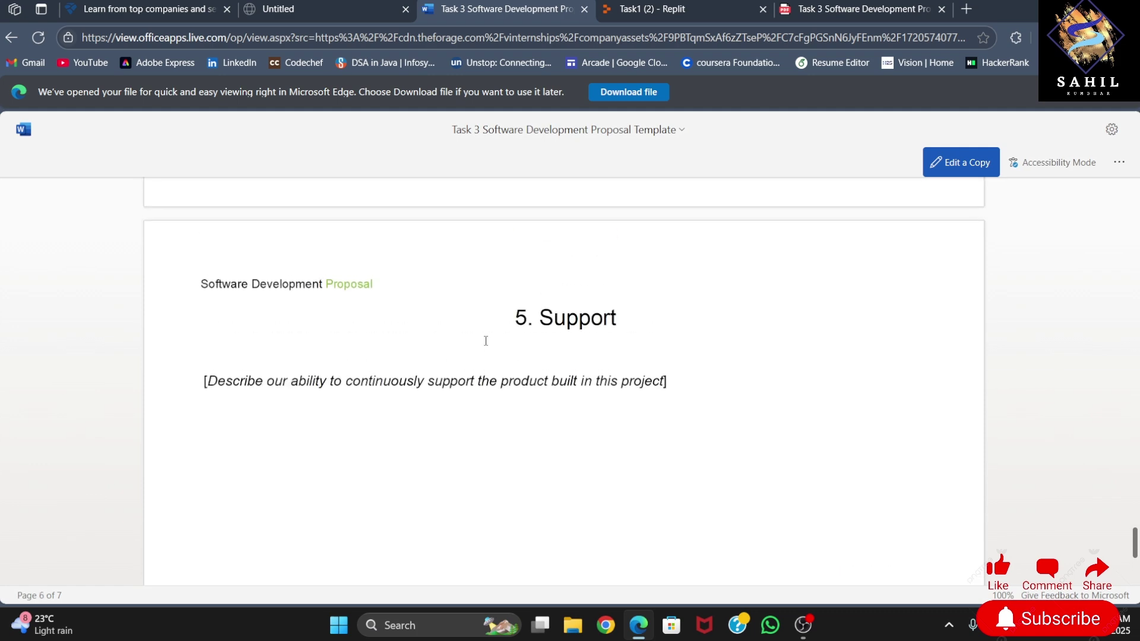
{"action": "left_click", "coordinate": [855, 9]}
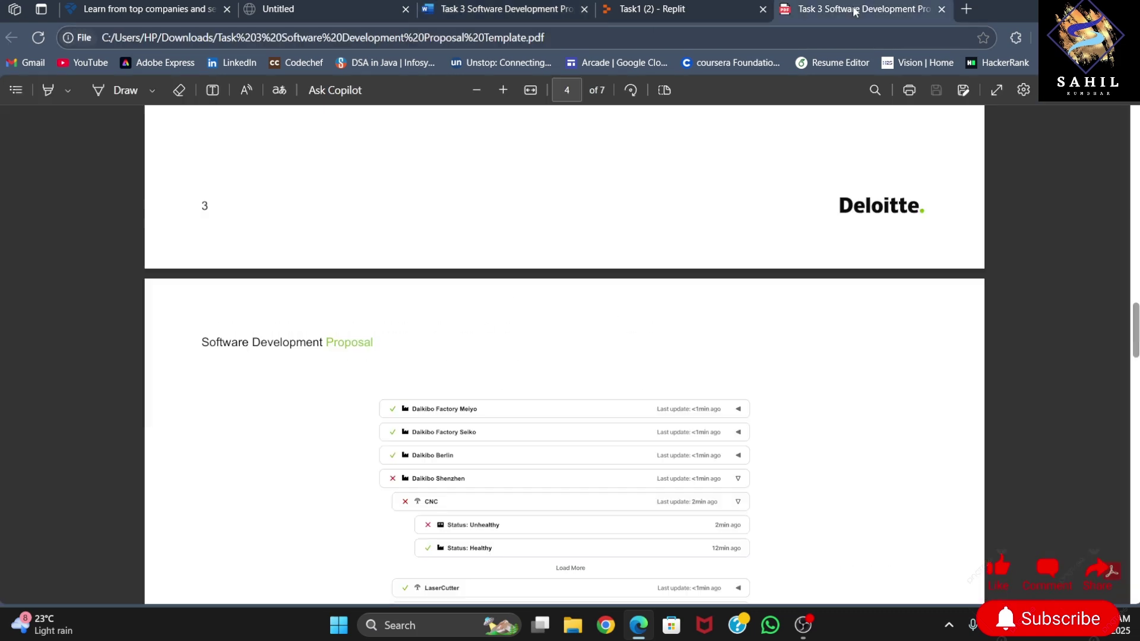
{"action": "scroll", "coordinate": [625, 343], "scroll_direction": "up", "scroll_amount": 5}
{"action": "scroll", "coordinate": [626, 343], "scroll_direction": "up", "scroll_amount": 5}
{"action": "scroll", "coordinate": [625, 344], "scroll_direction": "up", "scroll_amount": 1}
{"action": "scroll", "coordinate": [625, 343], "scroll_direction": "up", "scroll_amount": 1}
{"action": "scroll", "coordinate": [625, 344], "scroll_direction": "down", "scroll_amount": 2}
{"action": "scroll", "coordinate": [446, 304], "scroll_direction": "down", "scroll_amount": 3}
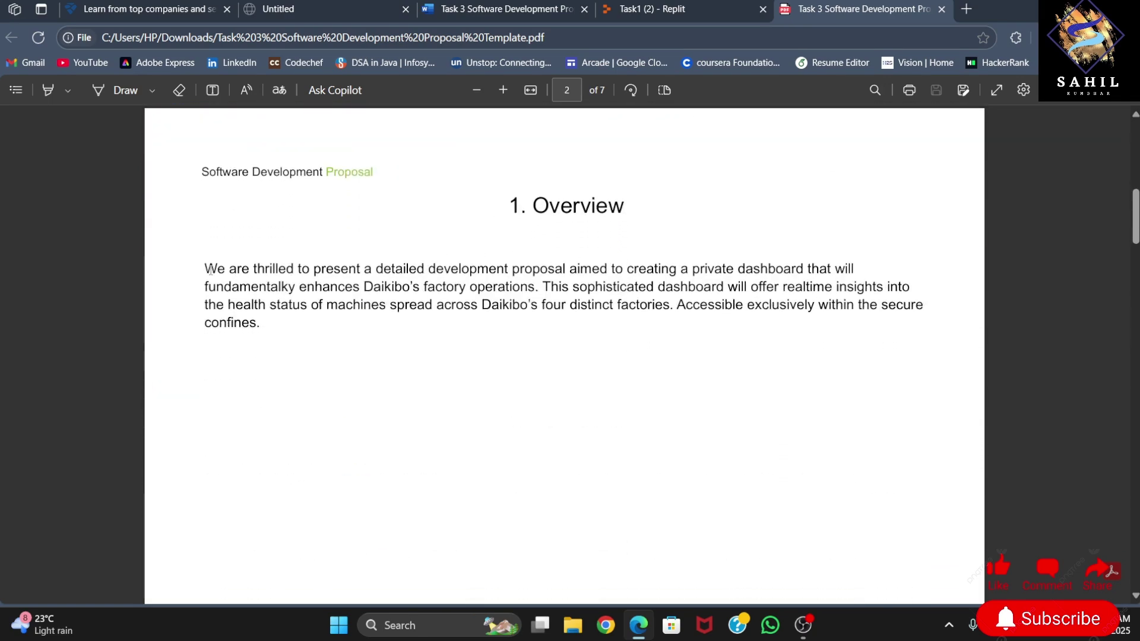
{"action": "left_click_drag", "start_coordinate": [294, 288], "coordinate": [300, 349]}
{"action": "left_click", "coordinate": [556, 326]}
{"action": "scroll", "coordinate": [572, 469], "scroll_direction": "down", "scroll_amount": 10}
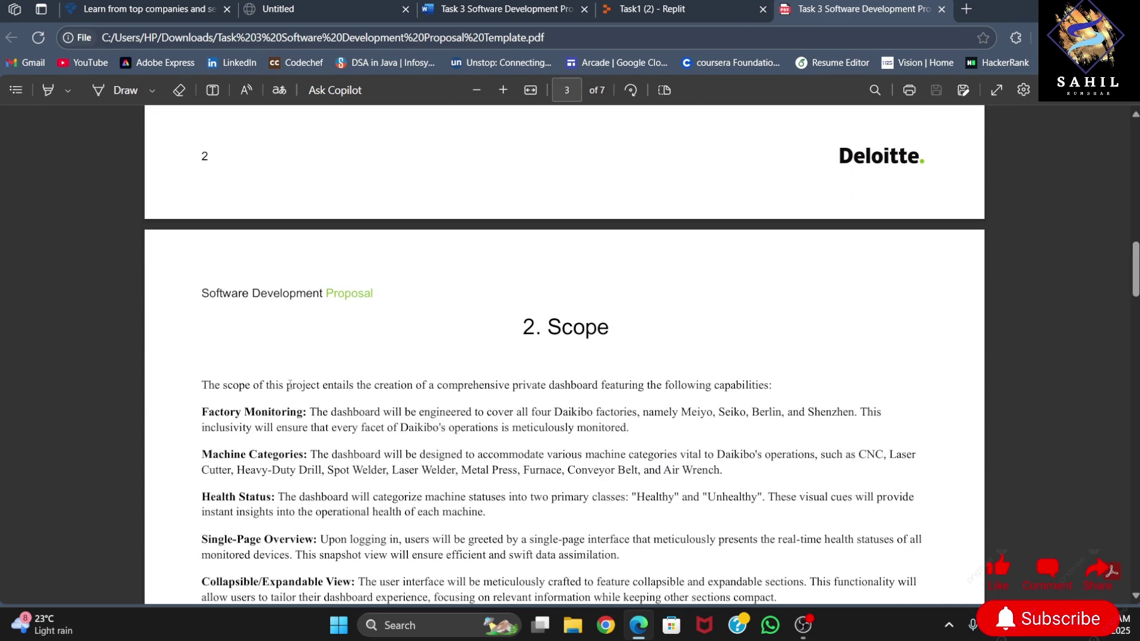
{"action": "scroll", "coordinate": [290, 385], "scroll_direction": "down", "scroll_amount": 1}
{"action": "left_click_drag", "start_coordinate": [199, 394], "coordinate": [306, 394]}
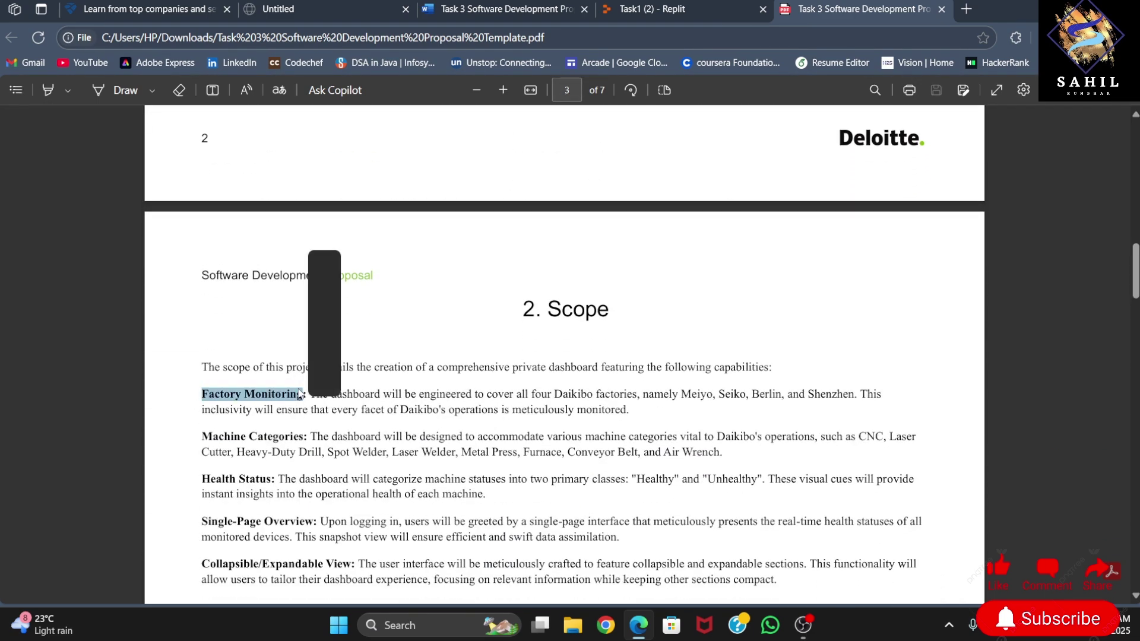
{"action": "left_click", "coordinate": [314, 442]}
{"action": "scroll", "coordinate": [313, 443], "scroll_direction": "down", "scroll_amount": 1}
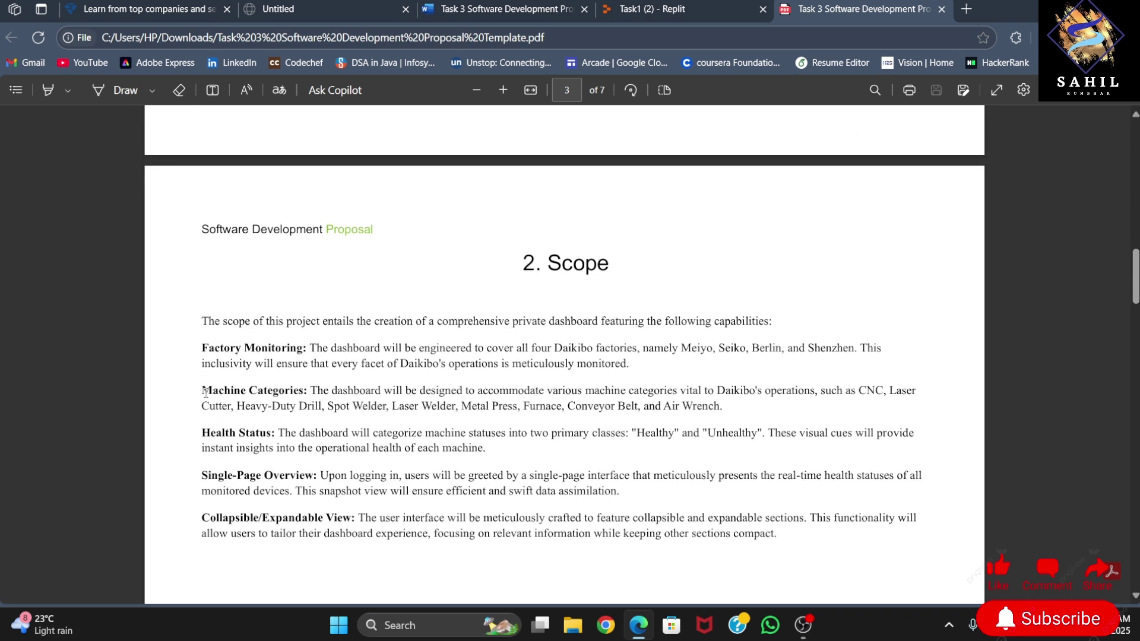
{"action": "left_click_drag", "start_coordinate": [204, 393], "coordinate": [307, 393]}
{"action": "left_click", "coordinate": [217, 433]}
{"action": "left_click_drag", "start_coordinate": [198, 433], "coordinate": [272, 434]}
{"action": "left_click", "coordinate": [267, 460]}
{"action": "left_click_drag", "start_coordinate": [201, 476], "coordinate": [317, 475]}
{"action": "left_click", "coordinate": [223, 512]}
{"action": "left_click_drag", "start_coordinate": [203, 517], "coordinate": [355, 517]}
Review the proposal's Estimate section, including the Factory Monitoring Implementation estimate
{"action": "left_click", "coordinate": [390, 531]}
{"action": "scroll", "coordinate": [386, 526], "scroll_direction": "down", "scroll_amount": 3}
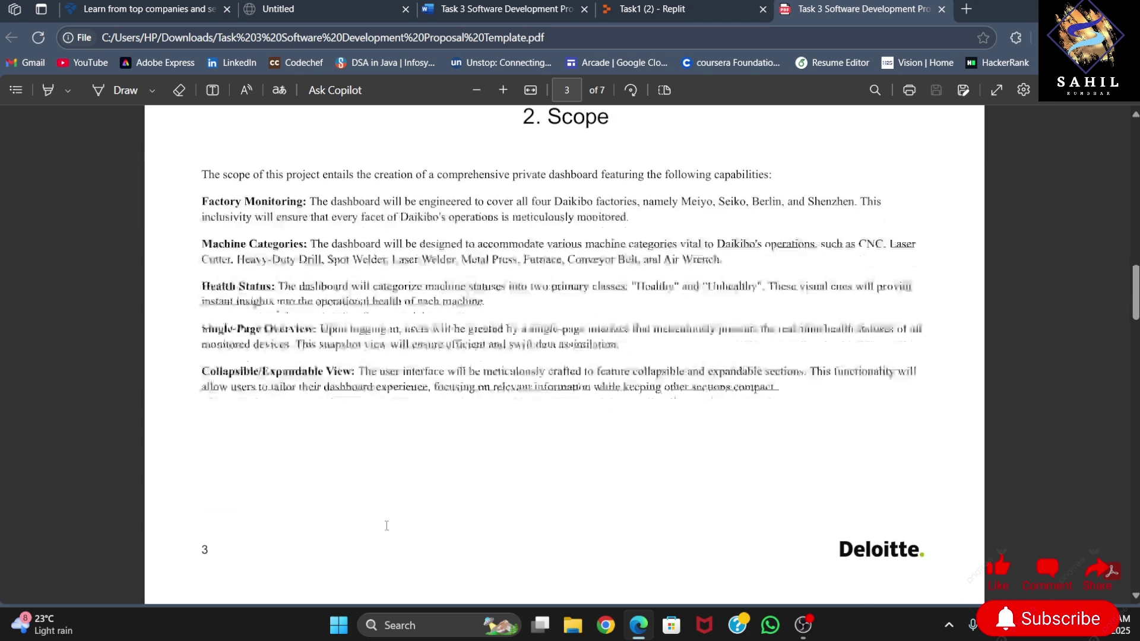
{"action": "scroll", "coordinate": [386, 526], "scroll_direction": "down", "scroll_amount": 4}
{"action": "scroll", "coordinate": [387, 526], "scroll_direction": "down", "scroll_amount": 5}
{"action": "scroll", "coordinate": [386, 525], "scroll_direction": "down", "scroll_amount": 2}
{"action": "scroll", "coordinate": [387, 525], "scroll_direction": "down", "scroll_amount": 2}
{"action": "scroll", "coordinate": [387, 525], "scroll_direction": "down", "scroll_amount": 4}
{"action": "scroll", "coordinate": [387, 525], "scroll_direction": "down", "scroll_amount": 1}
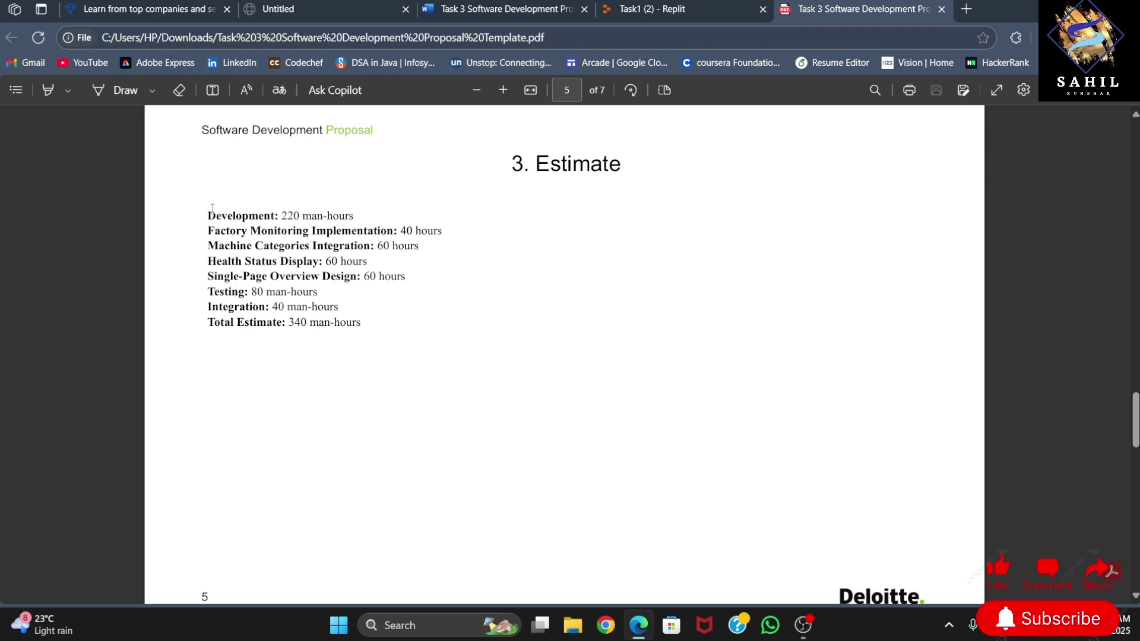
{"action": "left_click_drag", "start_coordinate": [208, 216], "coordinate": [278, 217]}
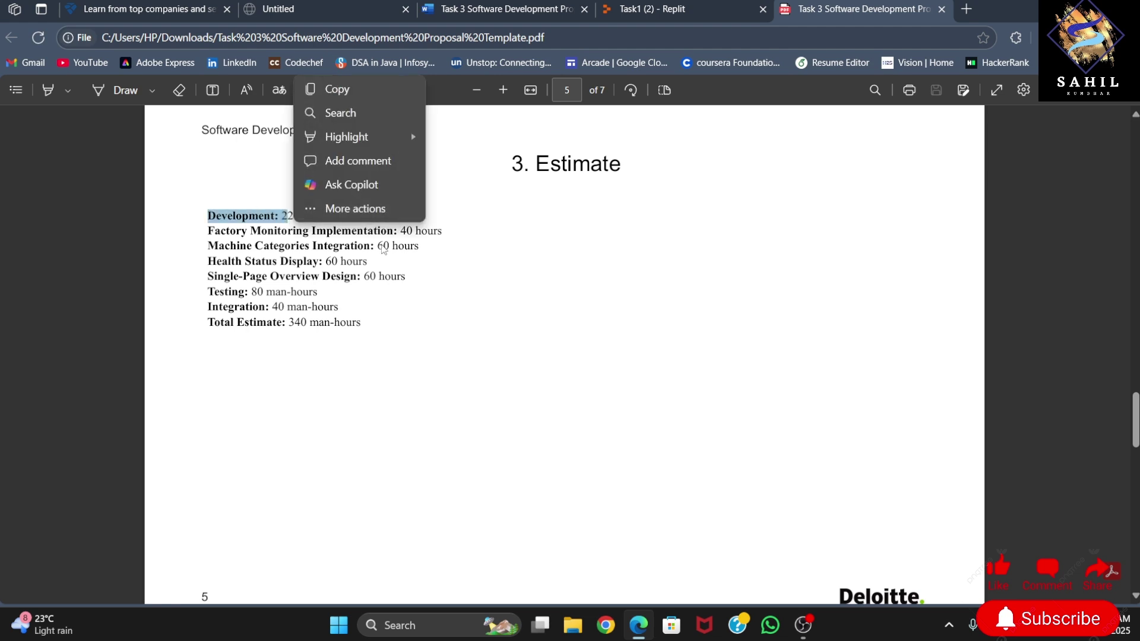
{"action": "left_click", "coordinate": [264, 226]}
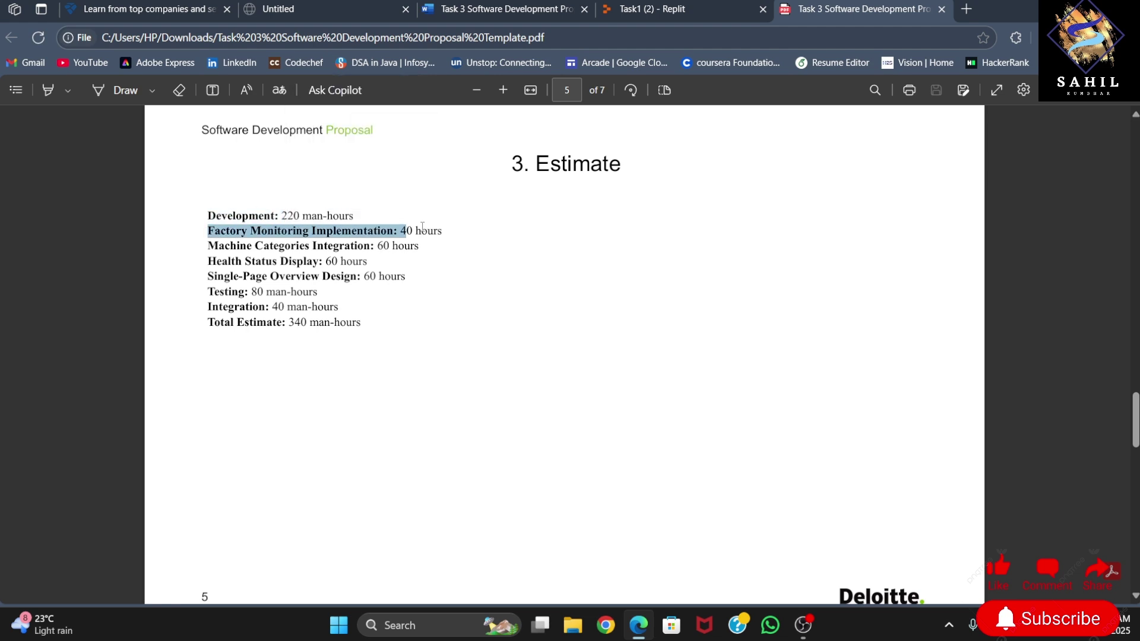
{"action": "left_click_drag", "start_coordinate": [427, 226], "coordinate": [442, 230]}
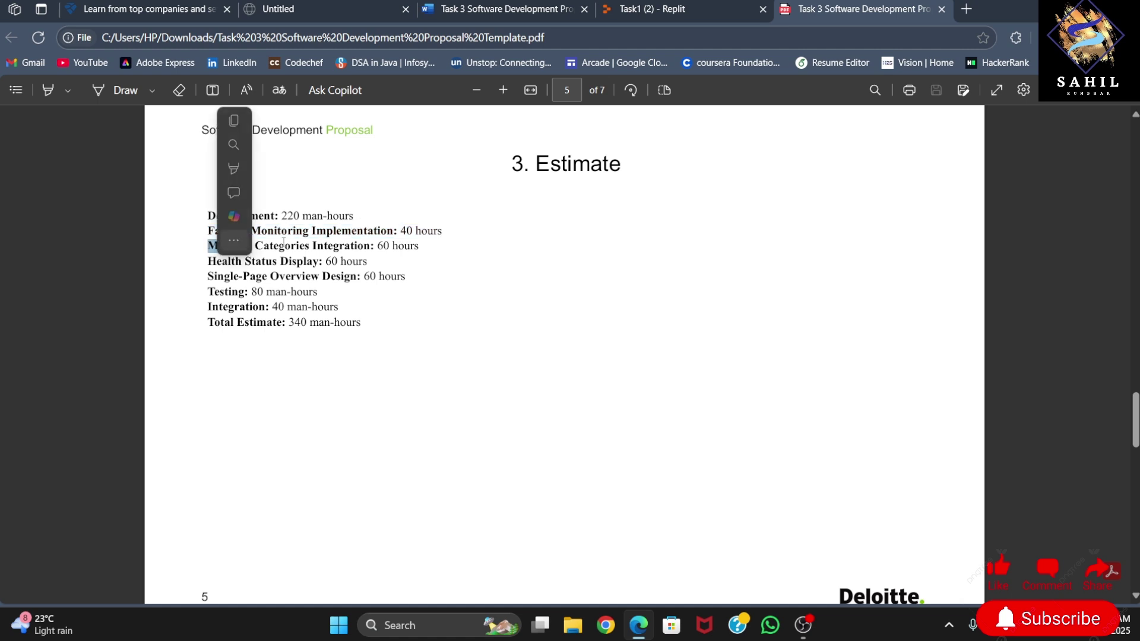
{"action": "left_click", "coordinate": [232, 305]}
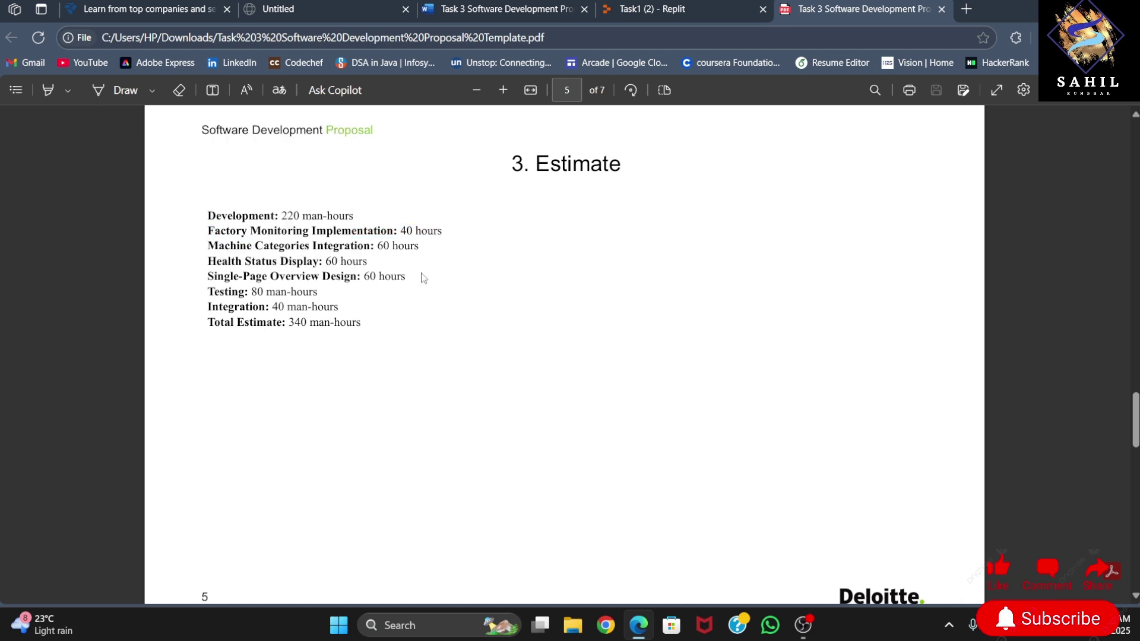
{"action": "scroll", "coordinate": [423, 279], "scroll_direction": "down", "scroll_amount": 1}
{"action": "scroll", "coordinate": [420, 351], "scroll_direction": "down", "scroll_amount": 4}
{"action": "scroll", "coordinate": [420, 351], "scroll_direction": "down", "scroll_amount": 1}
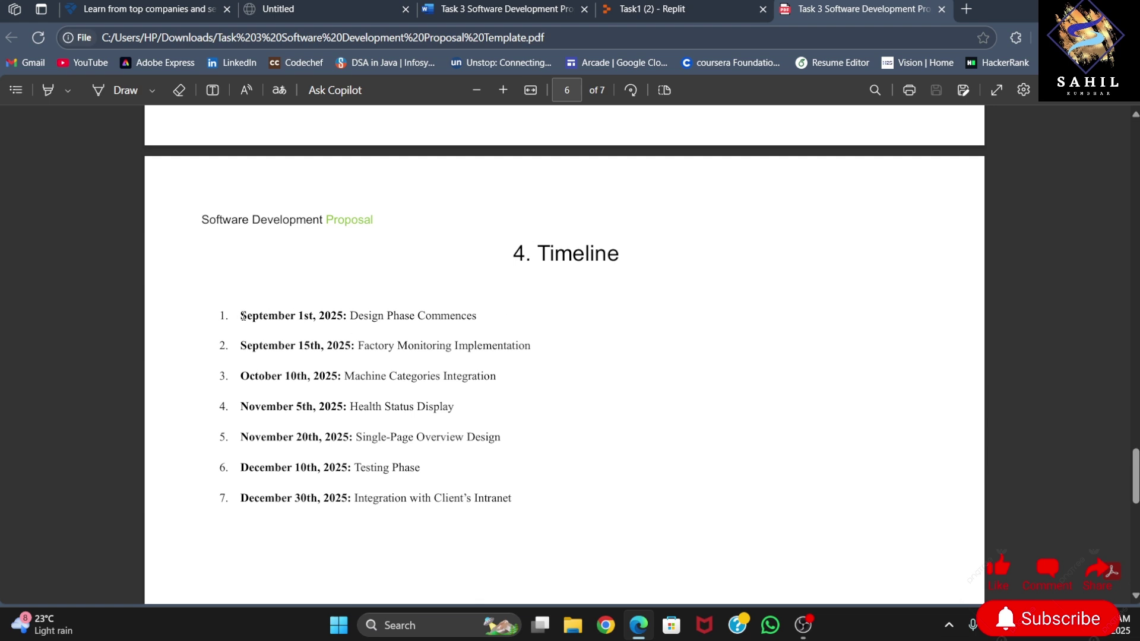
Read the Timeline milestones from September 15th through the December 30th line
{"action": "left_click_drag", "start_coordinate": [302, 310], "coordinate": [488, 316]}
{"action": "left_click", "coordinate": [240, 343]}
{"action": "left_click_drag", "start_coordinate": [239, 344], "coordinate": [531, 345]}
{"action": "left_click", "coordinate": [258, 377]}
{"action": "left_click_drag", "start_coordinate": [242, 376], "coordinate": [496, 376]}
{"action": "mouse_move", "coordinate": [290, 376]}
{"action": "left_mouse_down"}
{"action": "mouse_move", "coordinate": [249, 415]}
{"action": "mouse_move", "coordinate": [469, 406]}
{"action": "left_mouse_up"}
{"action": "left_click", "coordinate": [247, 410]}
{"action": "left_click", "coordinate": [331, 456]}
{"action": "triple_click", "coordinate": [289, 464]}
{"action": "left_click", "coordinate": [340, 471]}
{"action": "left_click_drag", "start_coordinate": [243, 498], "coordinate": [515, 497]}
{"action": "left_click", "coordinate": [514, 495]}
{"action": "scroll", "coordinate": [514, 494], "scroll_direction": "down", "scroll_amount": 4}
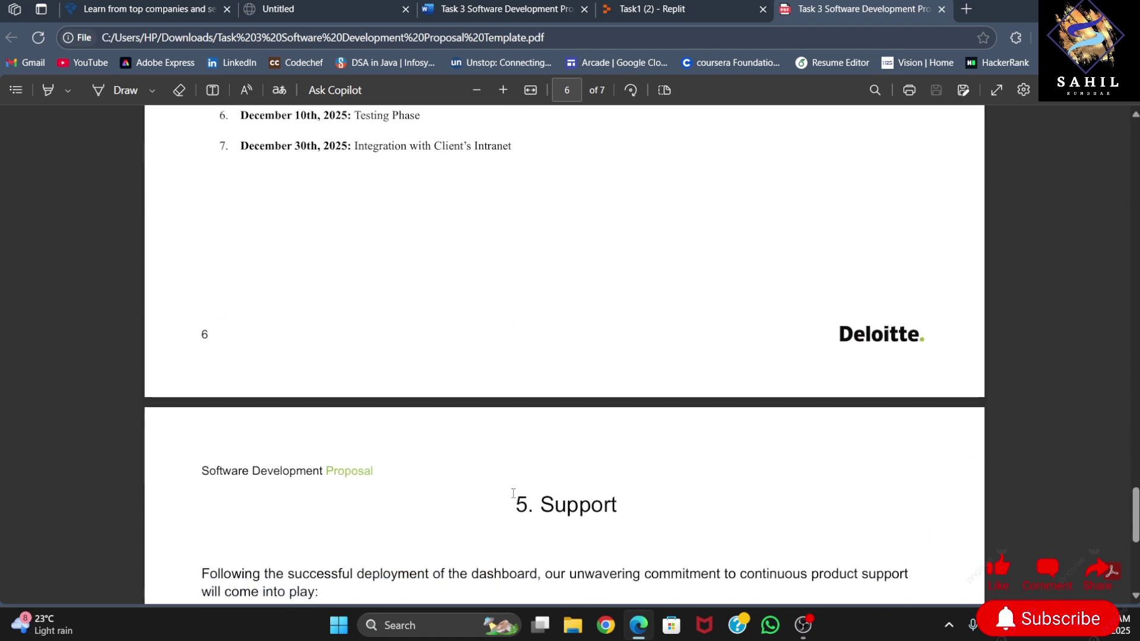
{"action": "scroll", "coordinate": [513, 494], "scroll_direction": "down", "scroll_amount": 3}
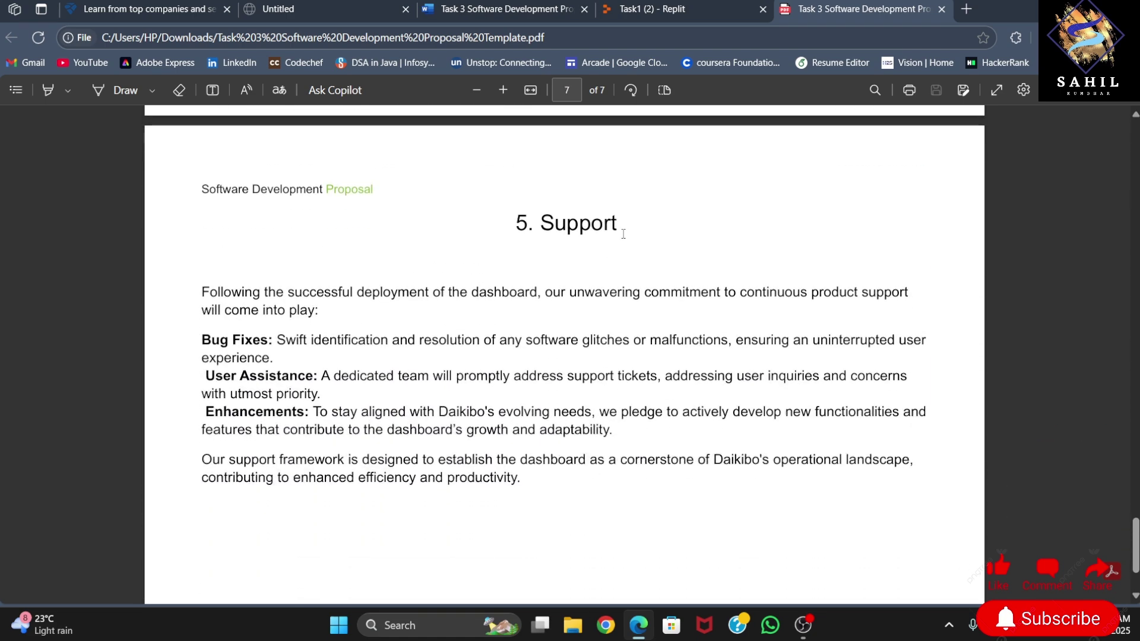
Read the Support section's Bug Fixes and User Assistance entries
{"action": "double_click", "coordinate": [623, 234]}
{"action": "left_click", "coordinate": [316, 339]}
{"action": "left_click_drag", "start_coordinate": [203, 339], "coordinate": [278, 339]}
{"action": "left_click_drag", "start_coordinate": [205, 377], "coordinate": [317, 376]}
{"action": "left_click_drag", "start_coordinate": [203, 394], "coordinate": [308, 412]}
{"action": "left_click", "coordinate": [270, 436]}
{"action": "scroll", "coordinate": [268, 432], "scroll_direction": "down", "scroll_amount": 2}
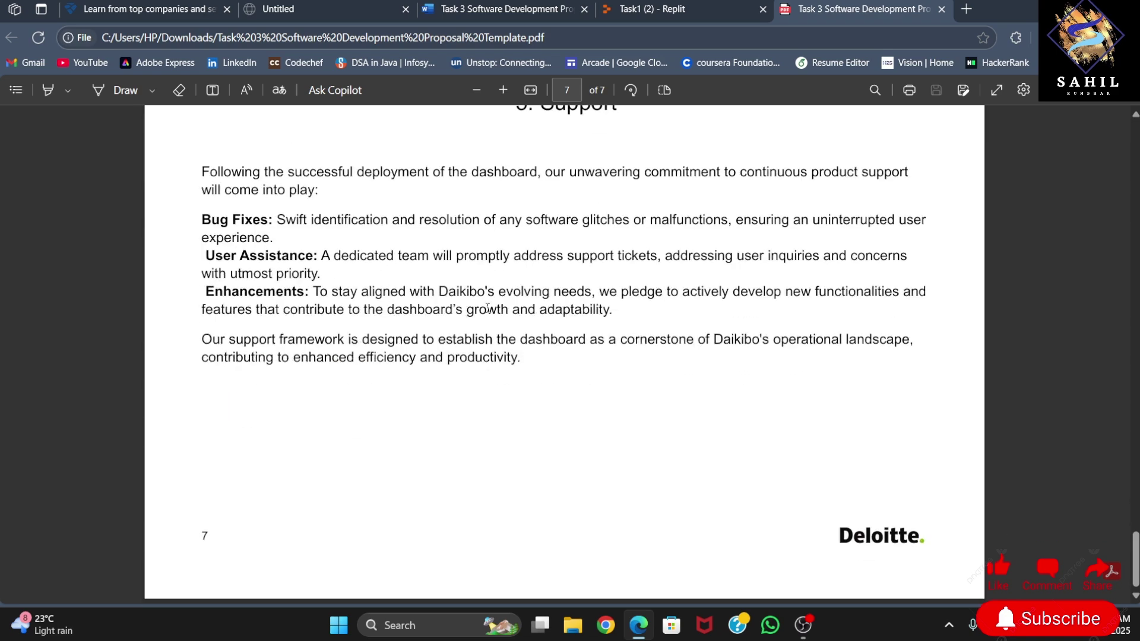
{"action": "scroll", "coordinate": [488, 308], "scroll_direction": "up", "scroll_amount": 1}
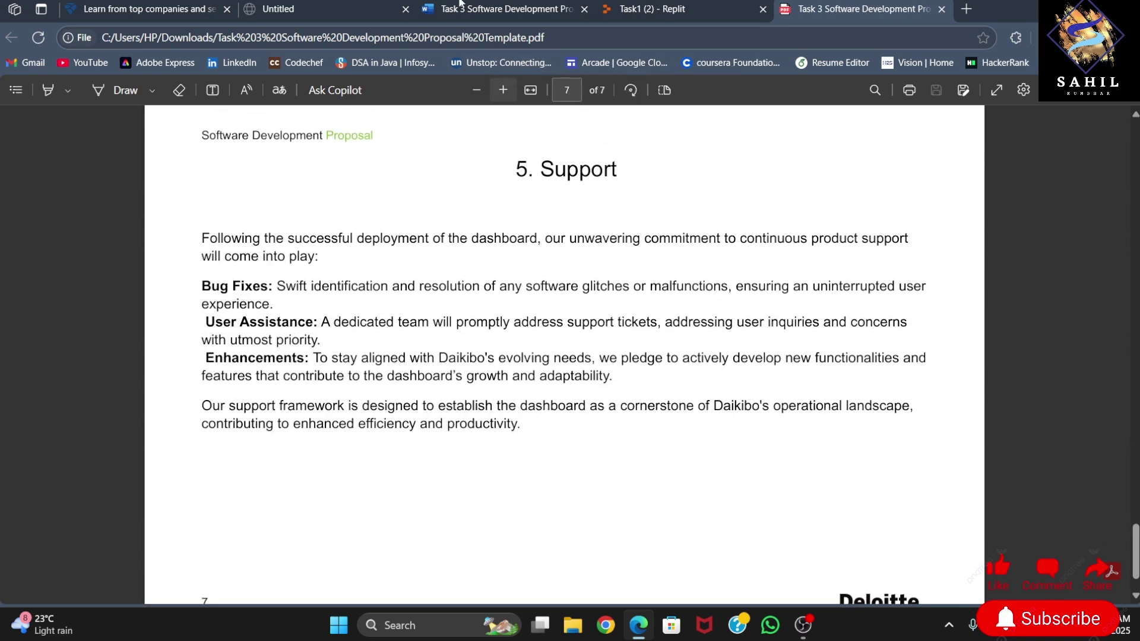
Upload the Task 3 Software Development Proposal Template PDF from Downloads and submit it
{"action": "left_click", "coordinate": [169, 7]}
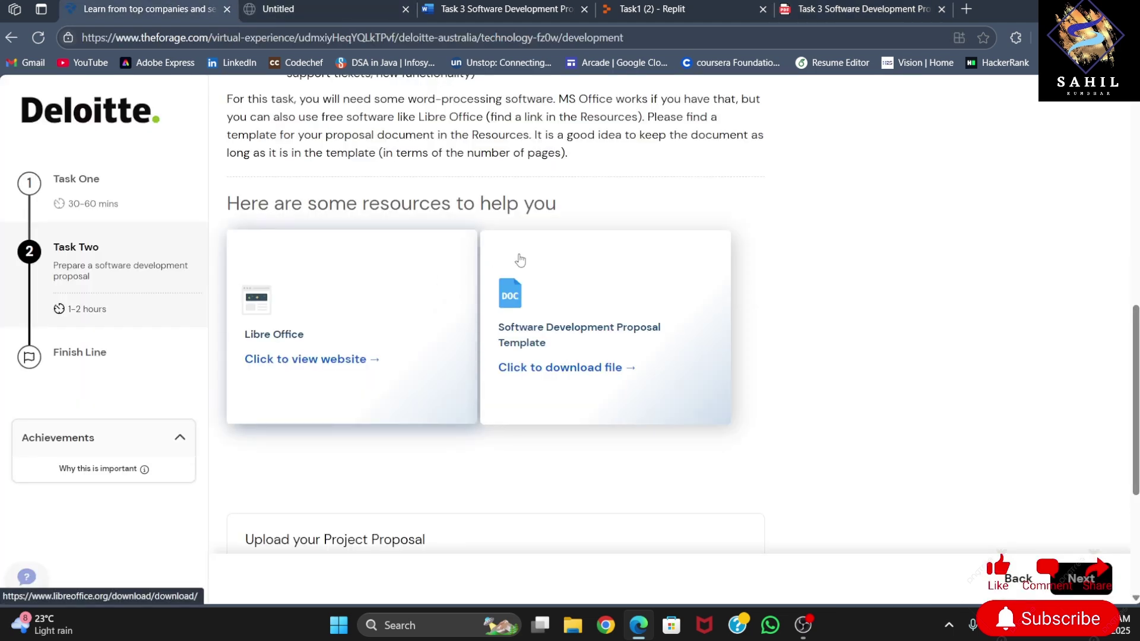
{"action": "scroll", "coordinate": [828, 407], "scroll_direction": "down", "scroll_amount": 2}
{"action": "scroll", "coordinate": [827, 407], "scroll_direction": "down", "scroll_amount": 2}
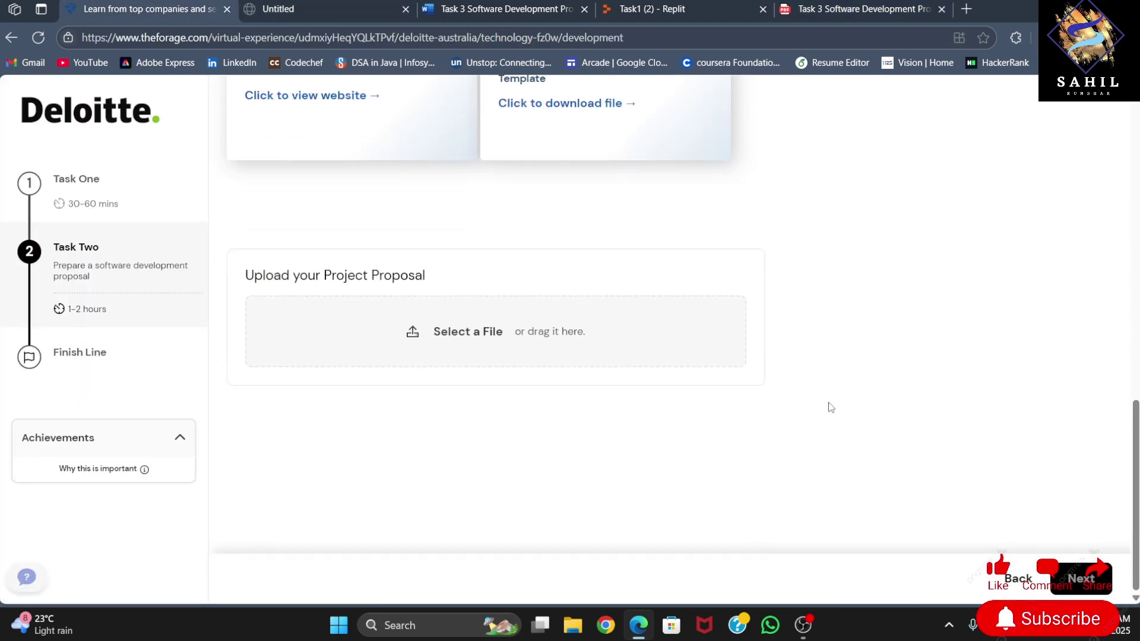
{"action": "left_click", "coordinate": [458, 336]}
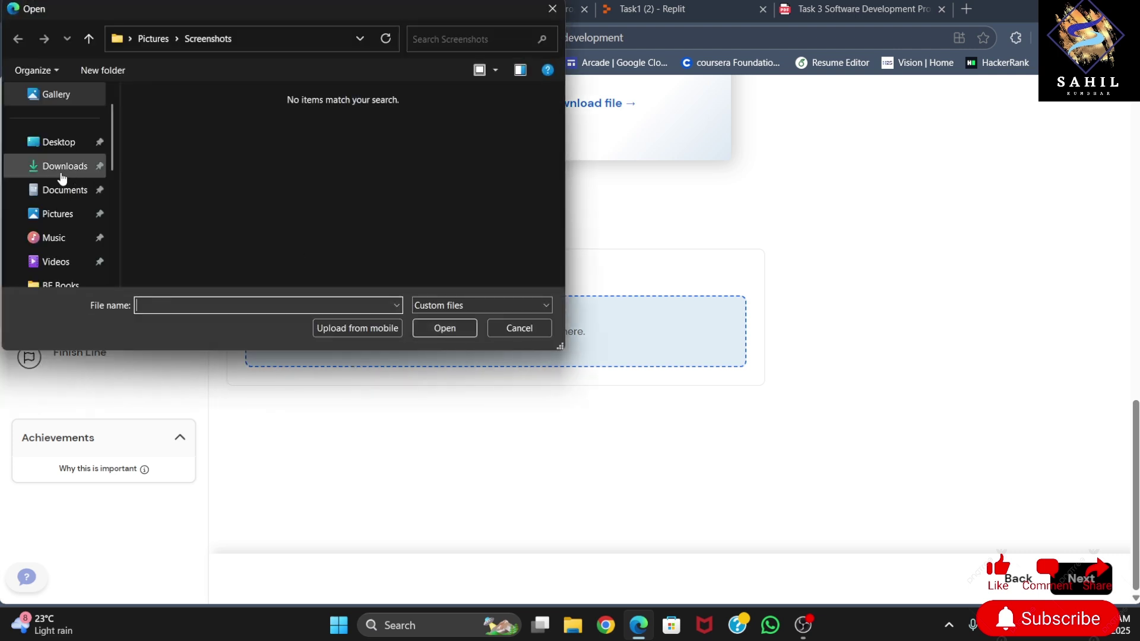
{"action": "left_click", "coordinate": [63, 167]}
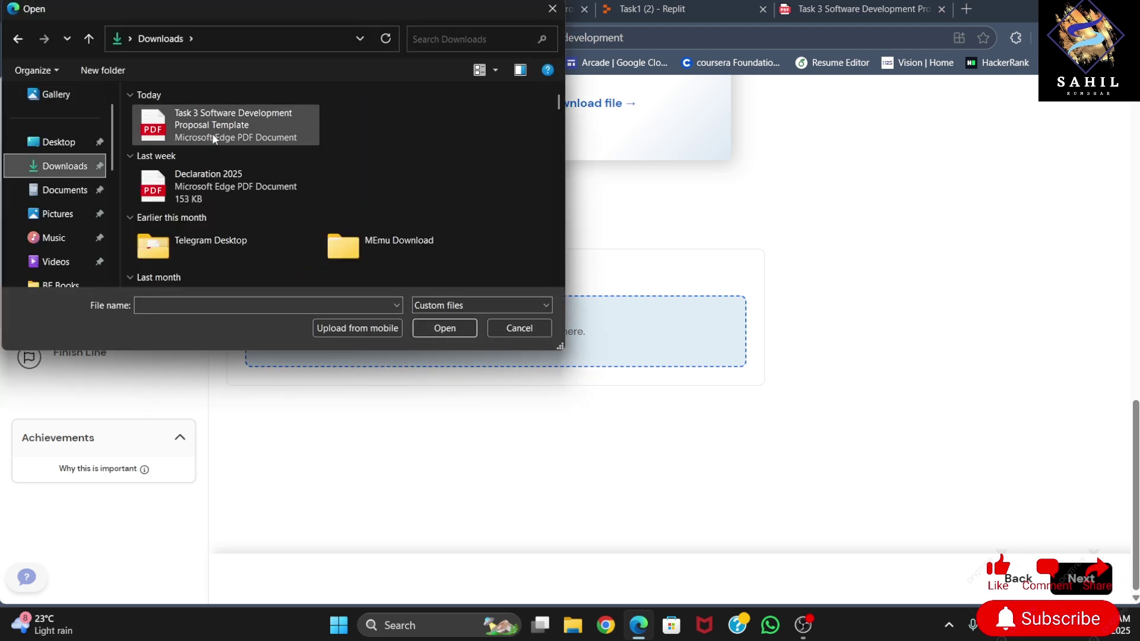
{"action": "left_click", "coordinate": [212, 133]}
{"action": "left_click", "coordinate": [443, 329]}
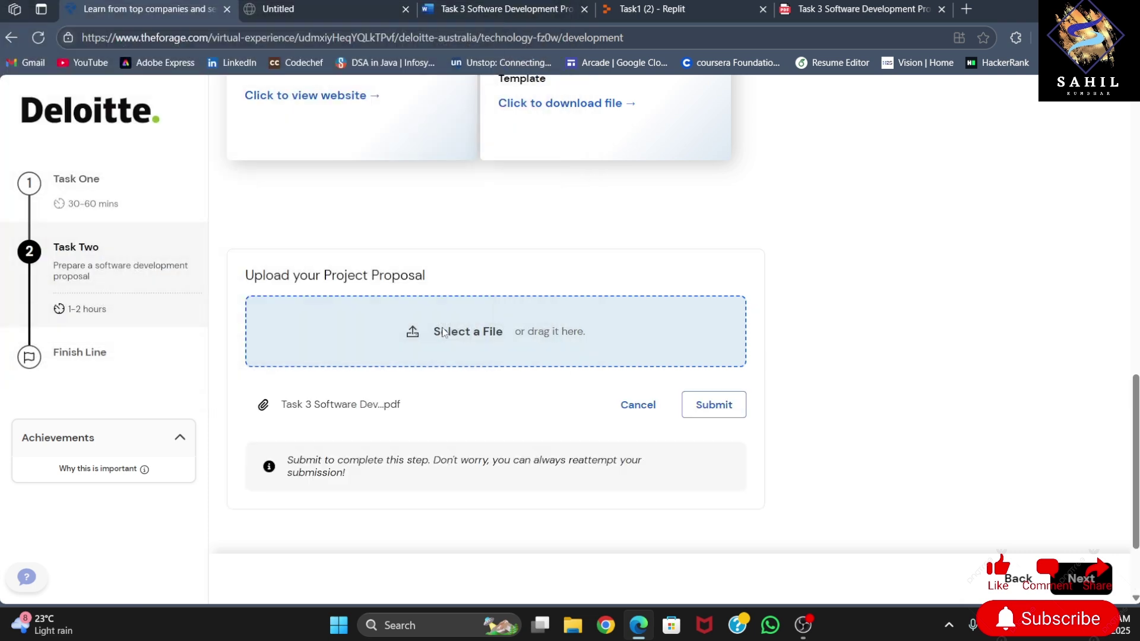
{"action": "left_click", "coordinate": [718, 415]}
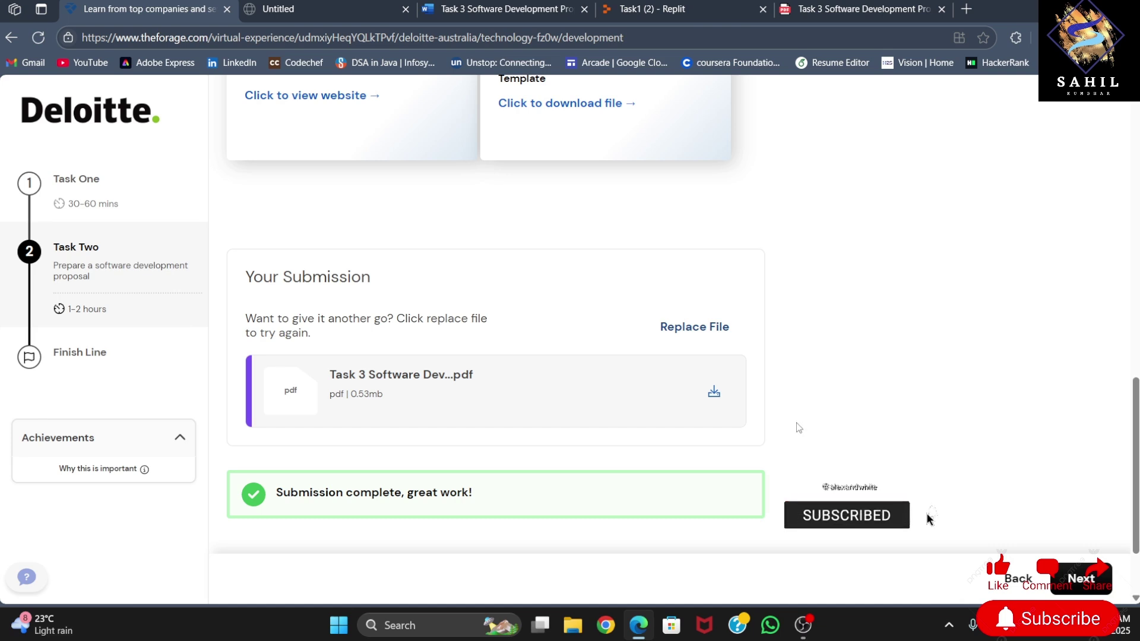
{"action": "scroll", "coordinate": [797, 428], "scroll_direction": "down", "scroll_amount": 2}
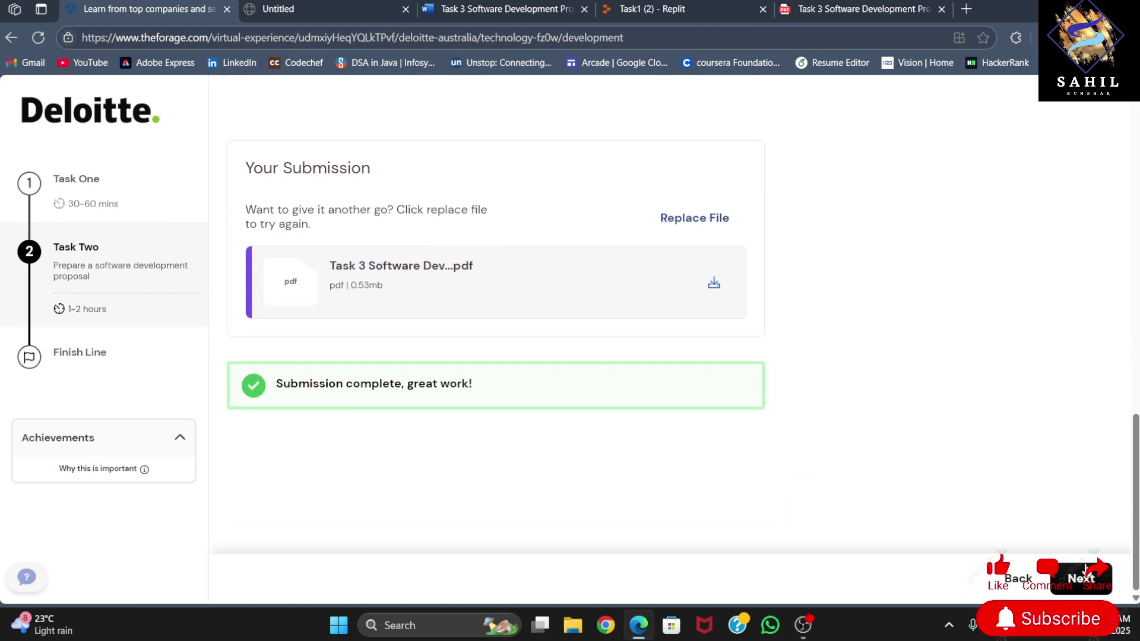
Review the Task Two example answer and mark the task complete
{"action": "left_click", "coordinate": [1081, 578]}
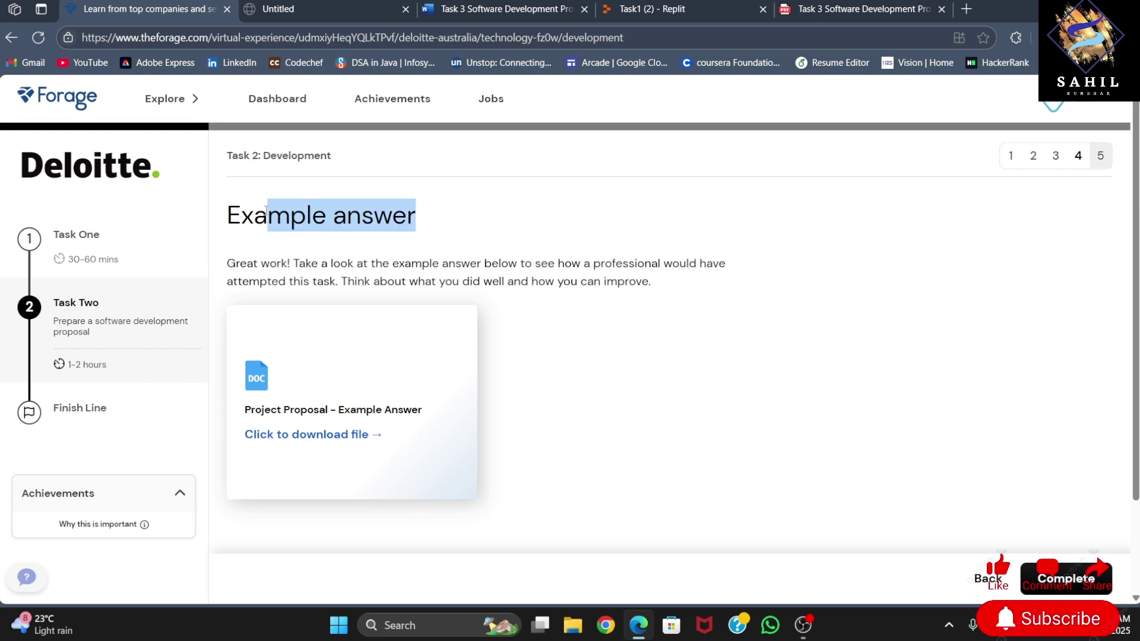
{"action": "left_click_drag", "start_coordinate": [418, 222], "coordinate": [228, 218]}
{"action": "left_click", "coordinate": [394, 298]}
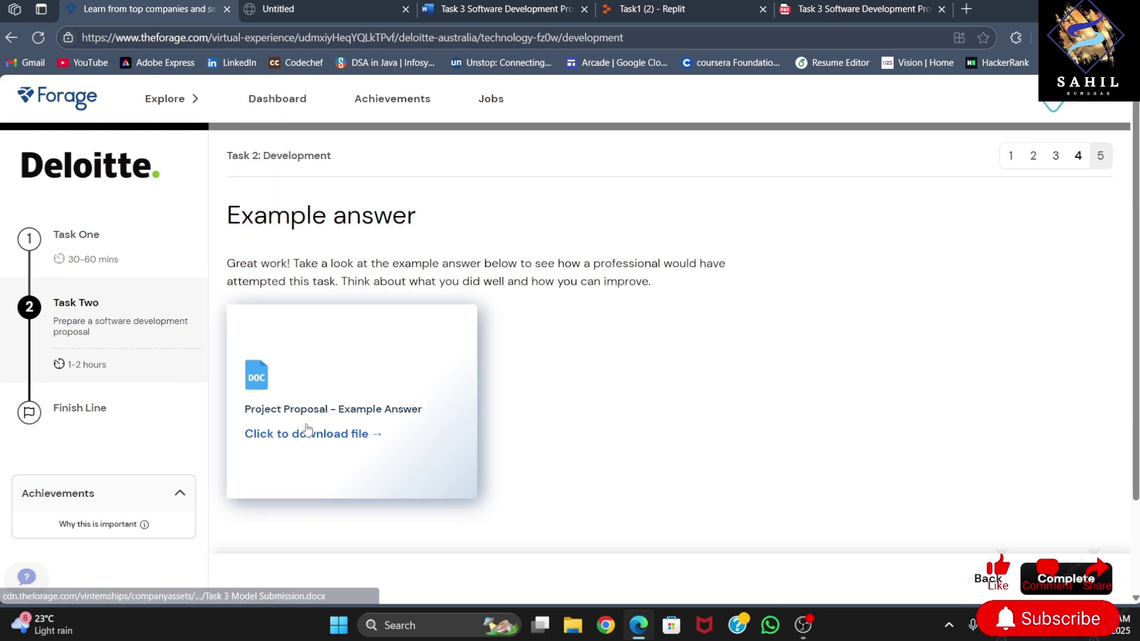
{"action": "scroll", "coordinate": [1008, 529], "scroll_direction": "down", "scroll_amount": 1}
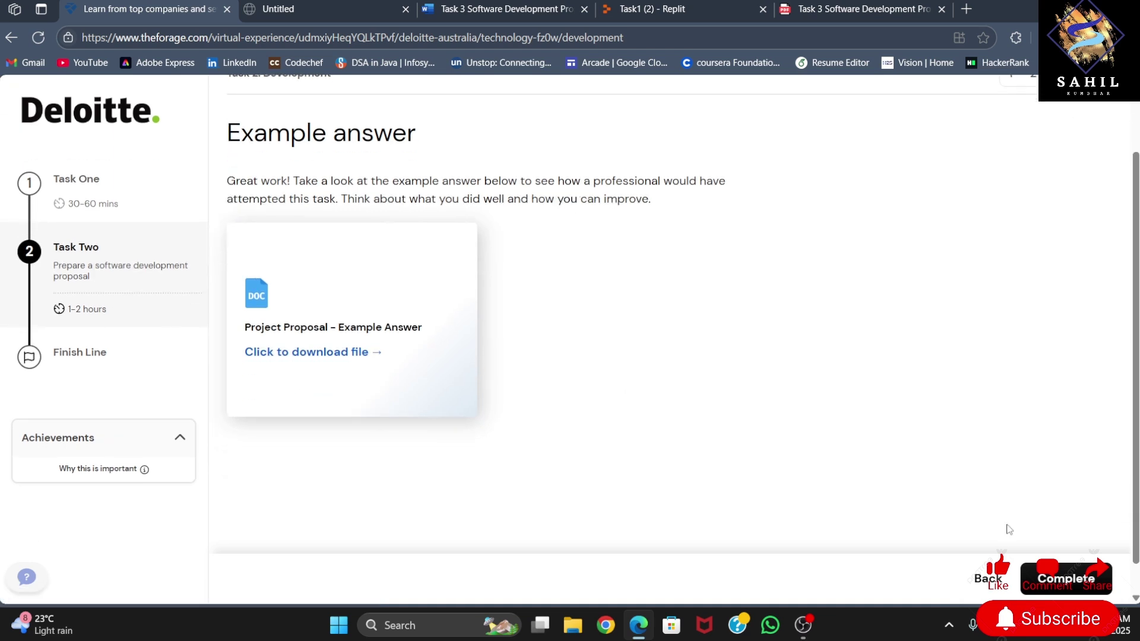
{"action": "left_click", "coordinate": [1060, 579]}
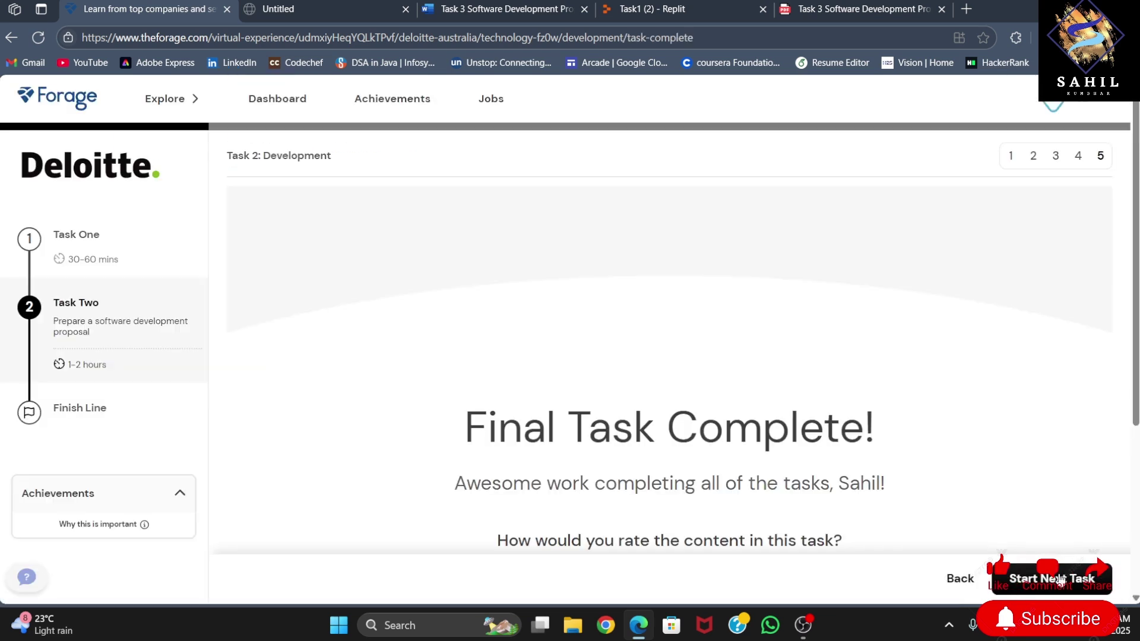
{"action": "scroll", "coordinate": [922, 426], "scroll_direction": "down", "scroll_amount": 2}
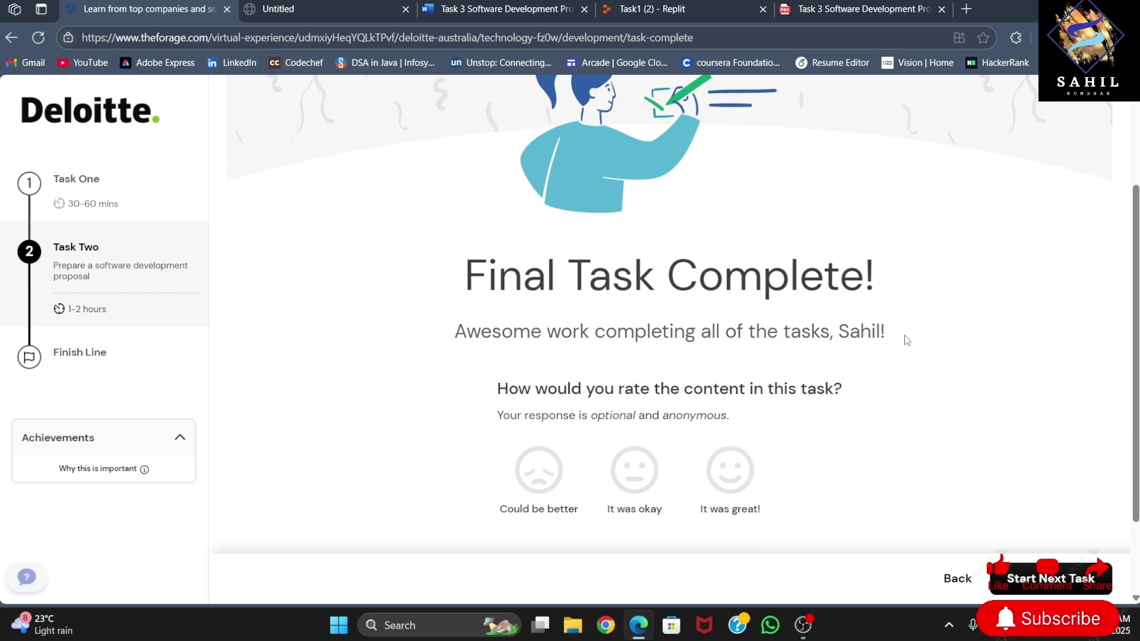
Rate the final task 'It was great!' and continue to the Resume Snippet
{"action": "left_click_drag", "start_coordinate": [886, 288], "coordinate": [465, 272]}
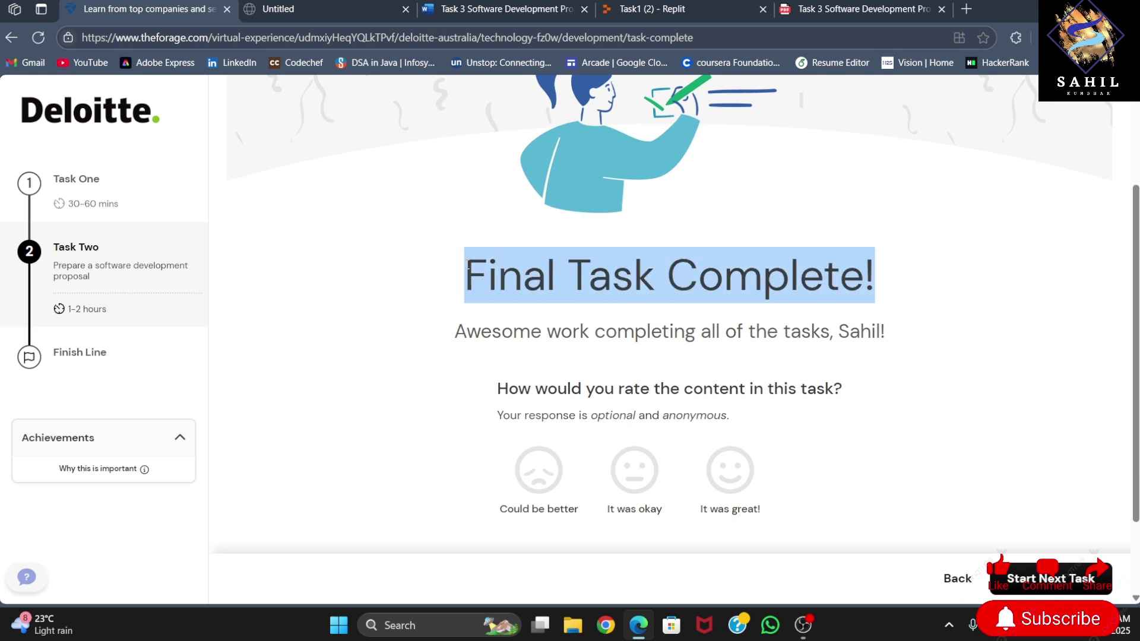
{"action": "left_click", "coordinate": [401, 347]}
{"action": "left_click", "coordinate": [742, 463]}
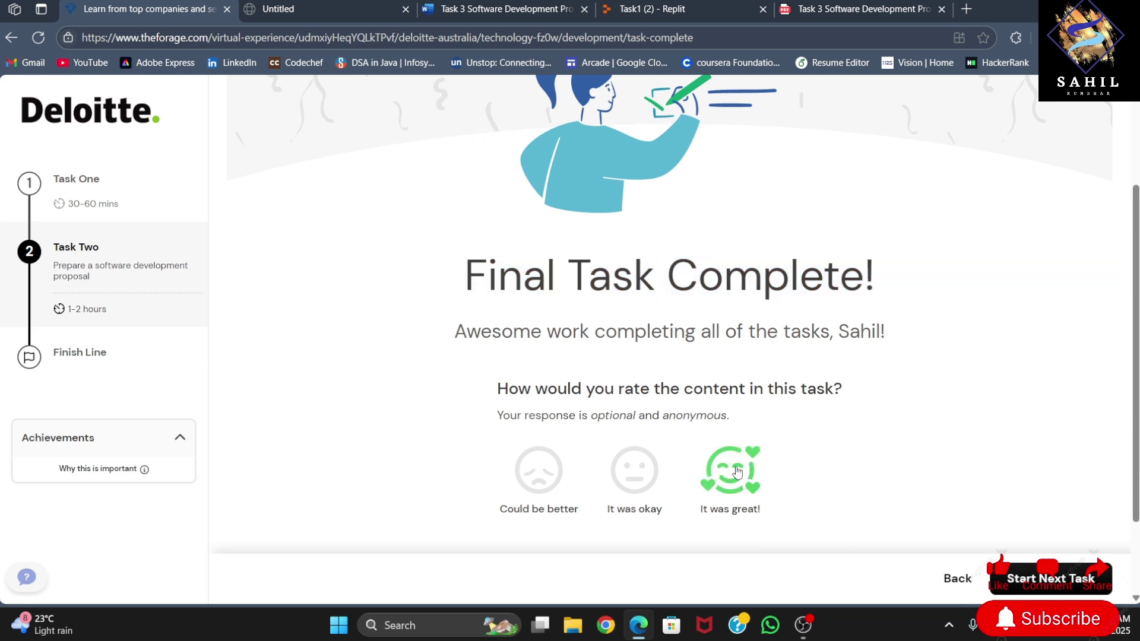
{"action": "scroll", "coordinate": [835, 472], "scroll_direction": "down", "scroll_amount": 1}
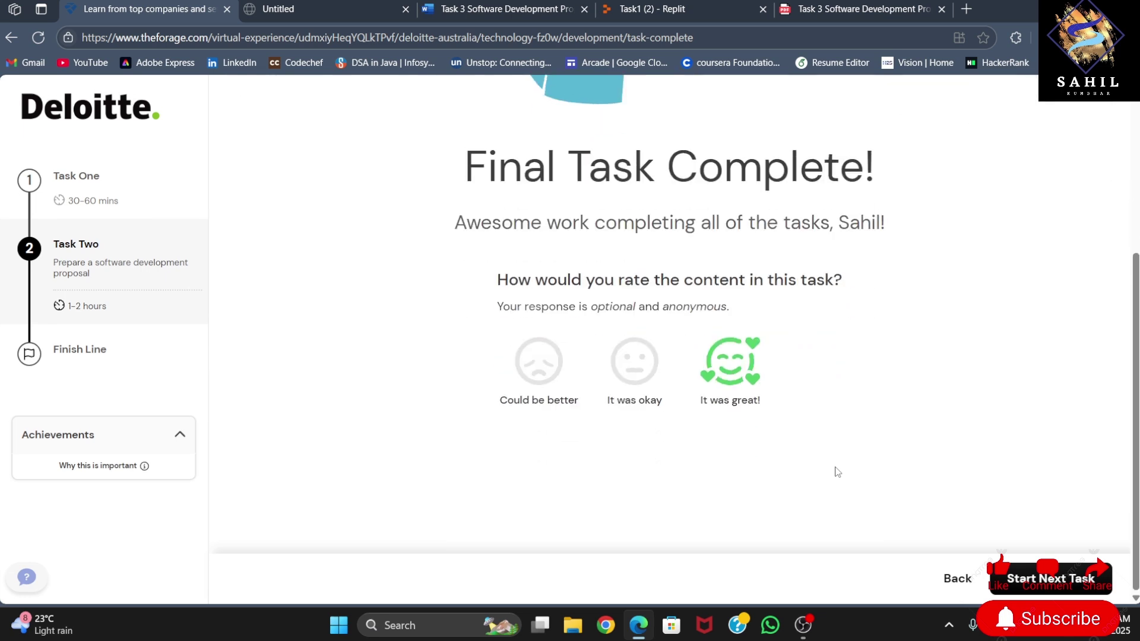
{"action": "left_click", "coordinate": [1051, 580]}
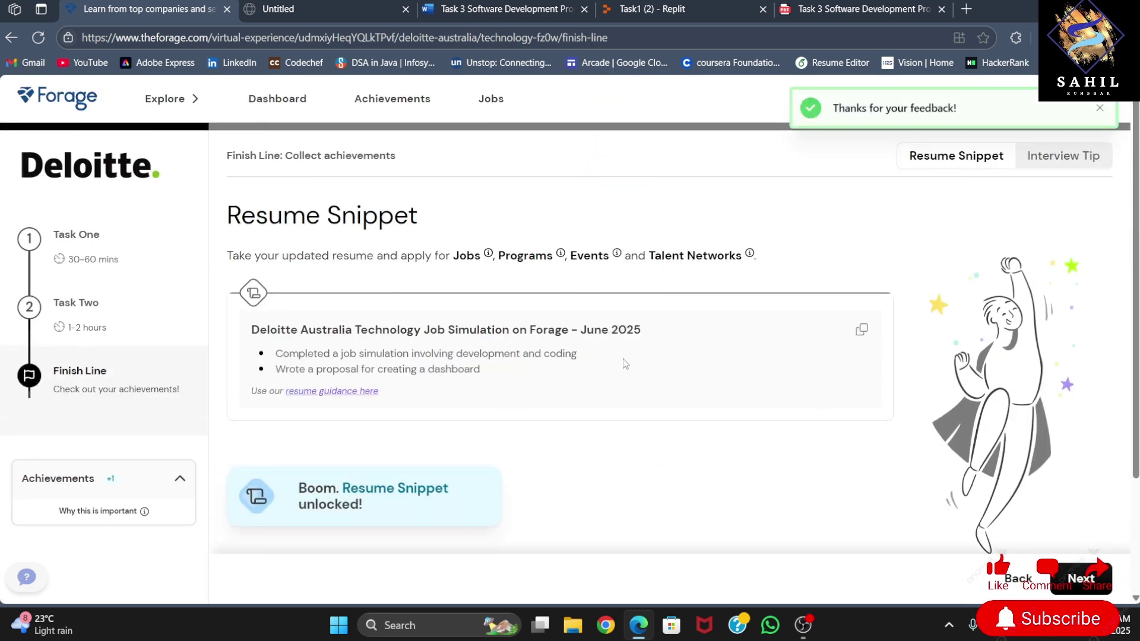
Read the Resume Snippet and the Interview Tip question, then request the certificate
{"action": "left_click_drag", "start_coordinate": [417, 218], "coordinate": [241, 223]}
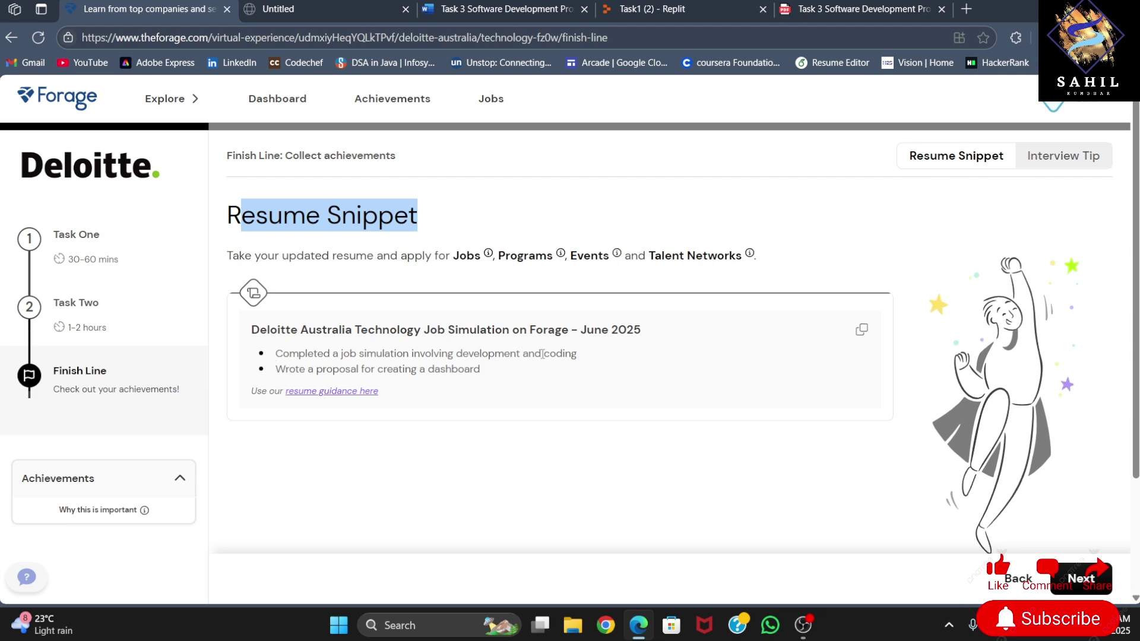
{"action": "scroll", "coordinate": [542, 353], "scroll_direction": "down", "scroll_amount": 1}
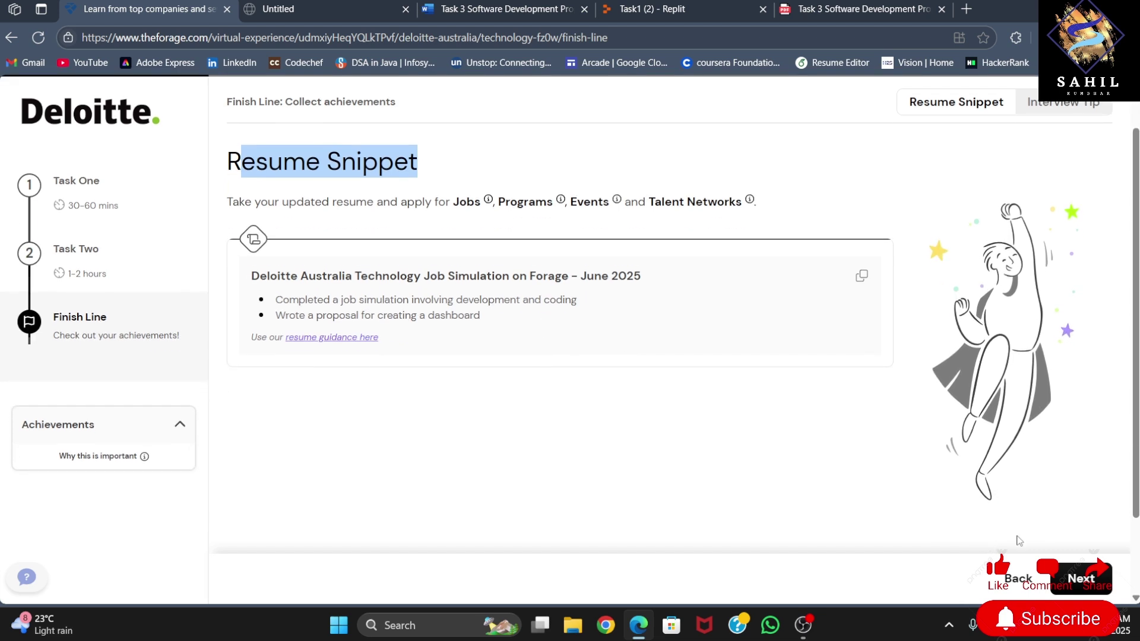
{"action": "scroll", "coordinate": [1017, 540], "scroll_direction": "down", "scroll_amount": 1}
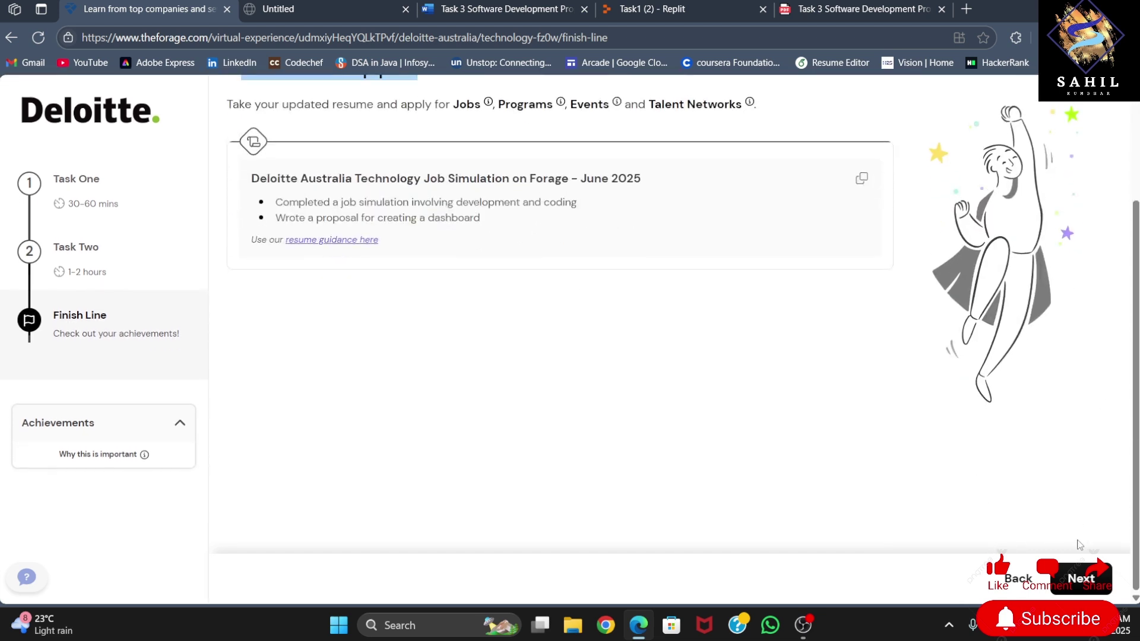
{"action": "left_click", "coordinate": [1079, 578]}
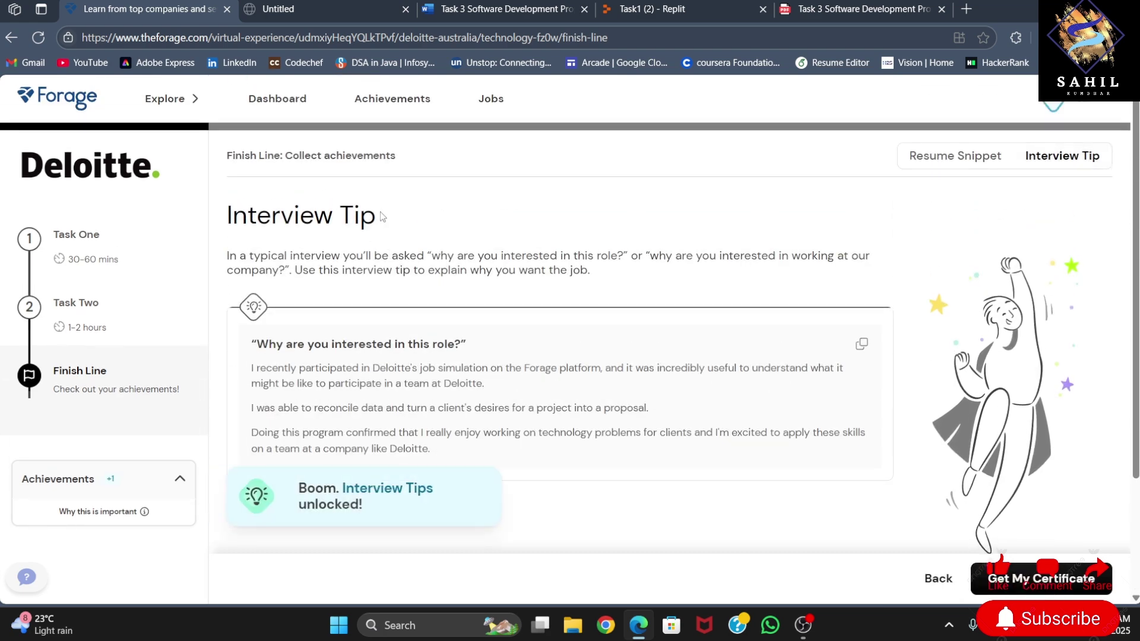
{"action": "left_click_drag", "start_coordinate": [381, 216], "coordinate": [231, 116]}
{"action": "left_click", "coordinate": [423, 353]}
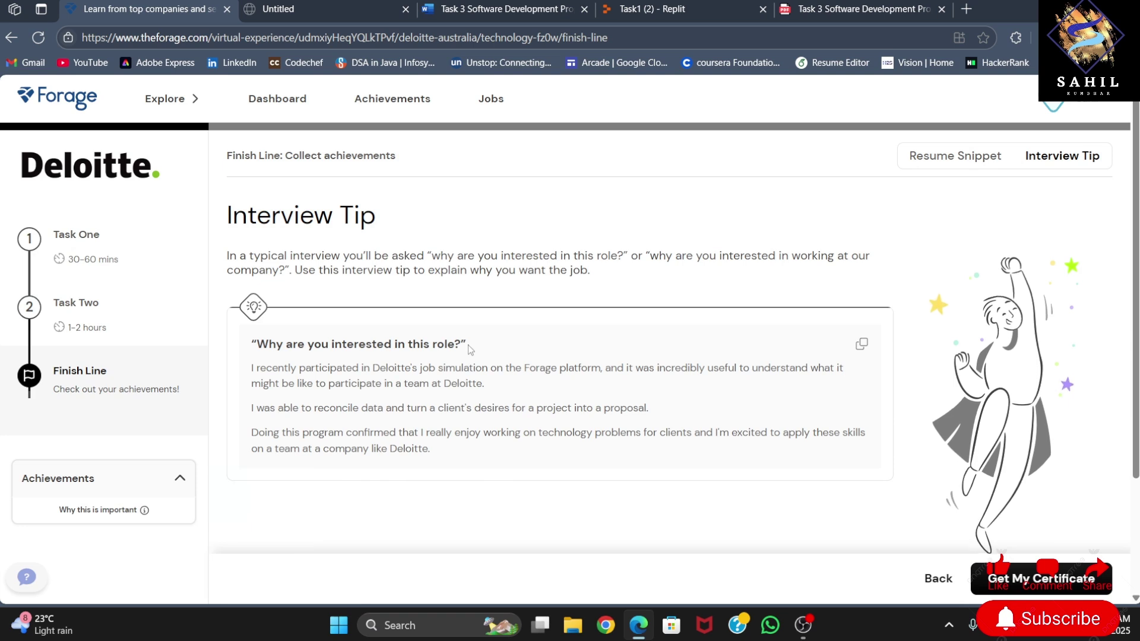
{"action": "left_click_drag", "start_coordinate": [468, 349], "coordinate": [255, 346]}
{"action": "left_click", "coordinate": [586, 398]}
{"action": "left_click", "coordinate": [1033, 578]}
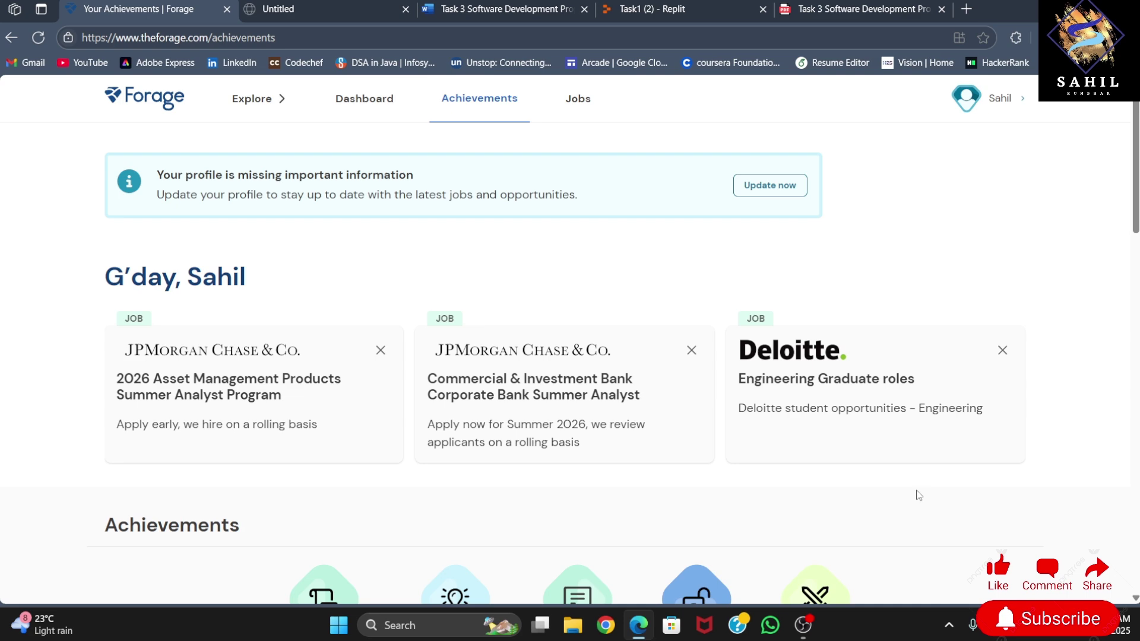
{"action": "scroll", "coordinate": [918, 495], "scroll_direction": "down", "scroll_amount": 3}
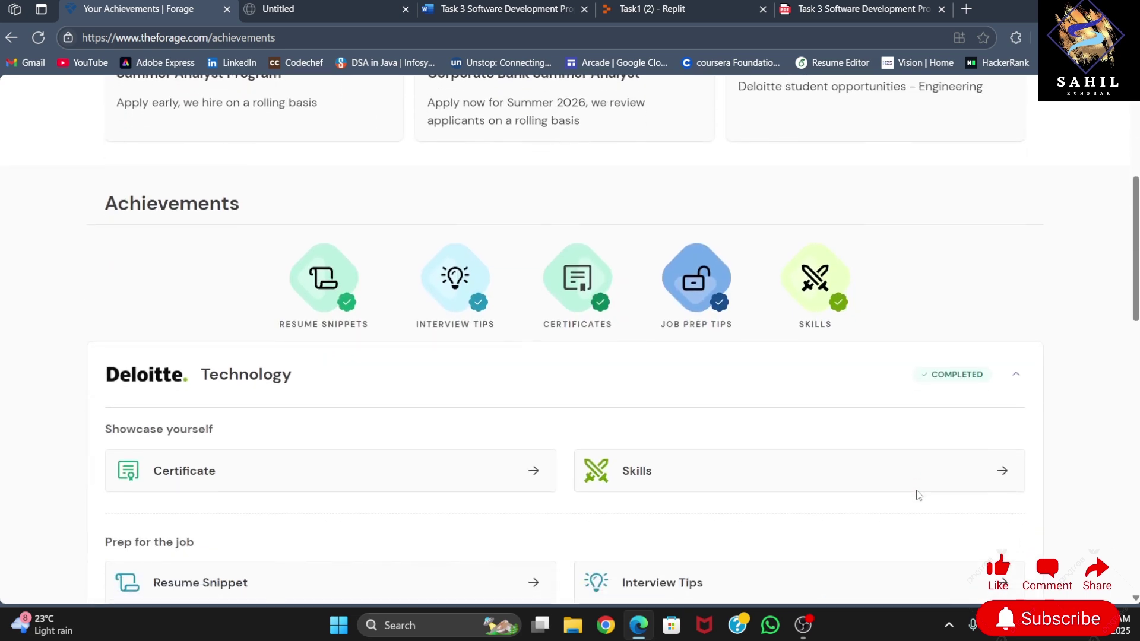
{"action": "scroll", "coordinate": [919, 496], "scroll_direction": "down", "scroll_amount": 1}
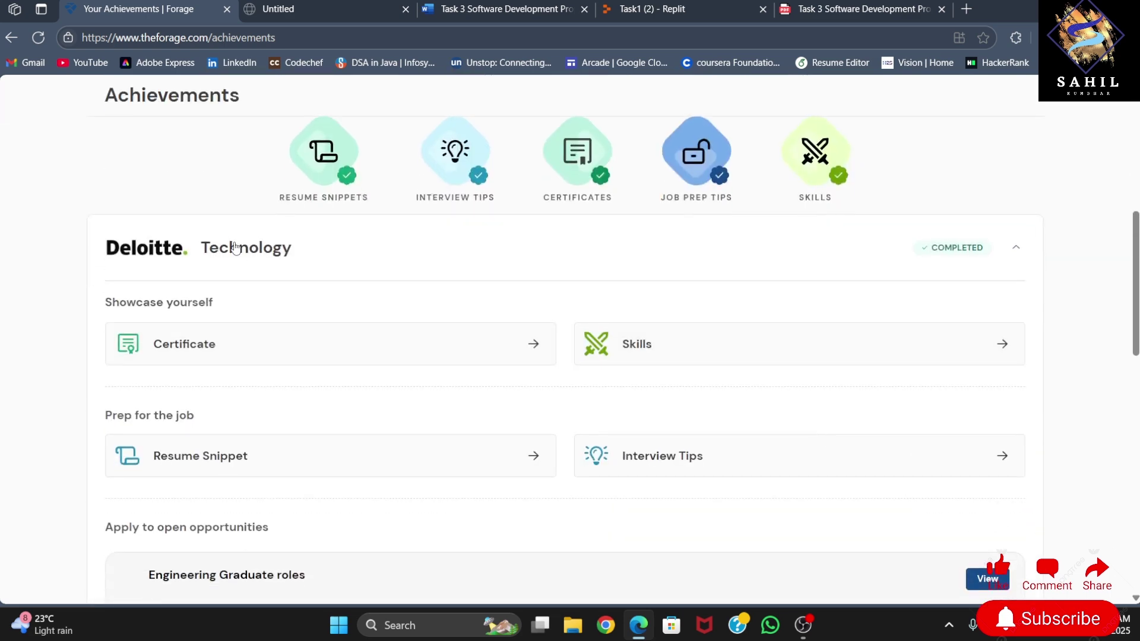
Open the certificate details, read the LinkedIn sharing notes, and download the certificate PDF
{"action": "left_click", "coordinate": [218, 343]}
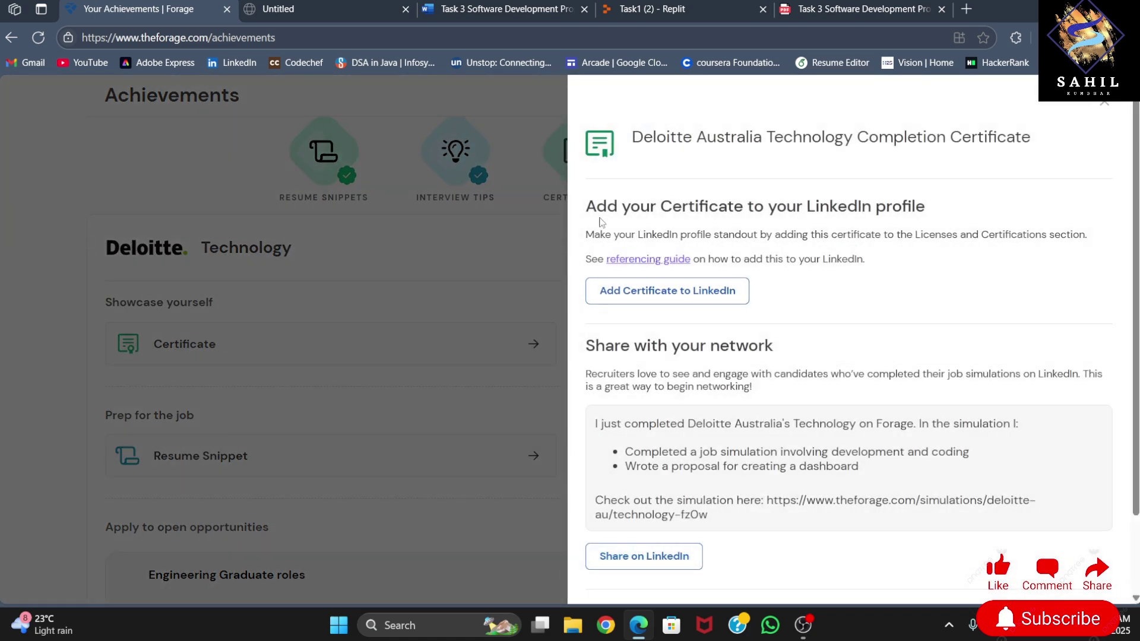
{"action": "left_click_drag", "start_coordinate": [621, 206], "coordinate": [926, 206]}
{"action": "left_click_drag", "start_coordinate": [859, 236], "coordinate": [861, 258]}
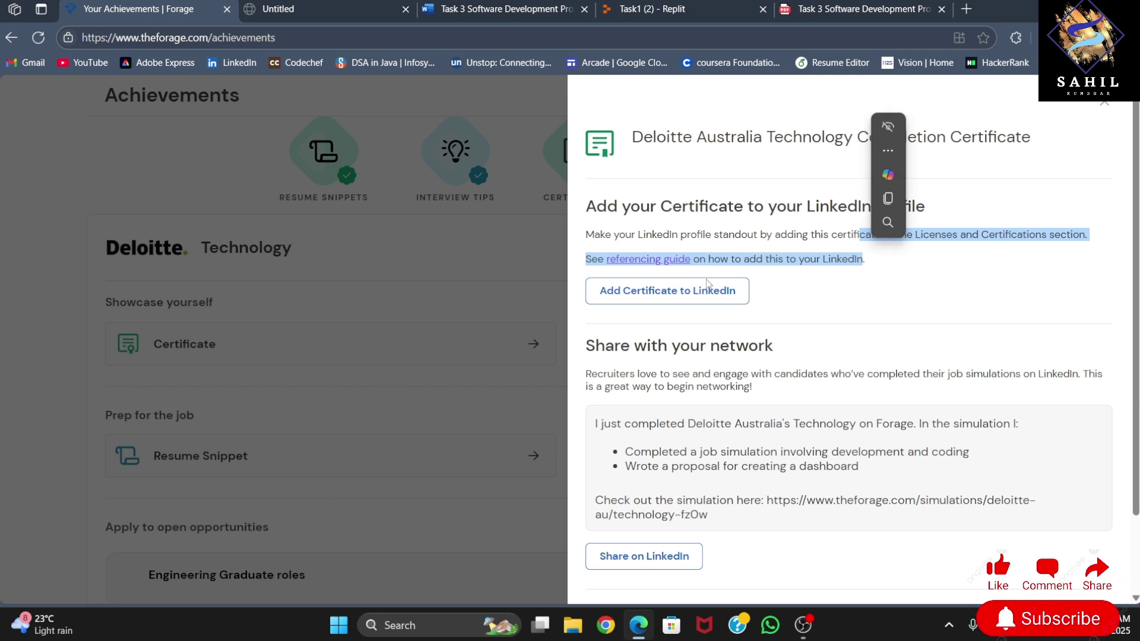
{"action": "left_click_drag", "start_coordinate": [593, 346], "coordinate": [773, 348]}
{"action": "left_click", "coordinate": [782, 367]}
{"action": "scroll", "coordinate": [773, 411], "scroll_direction": "down", "scroll_amount": 1}
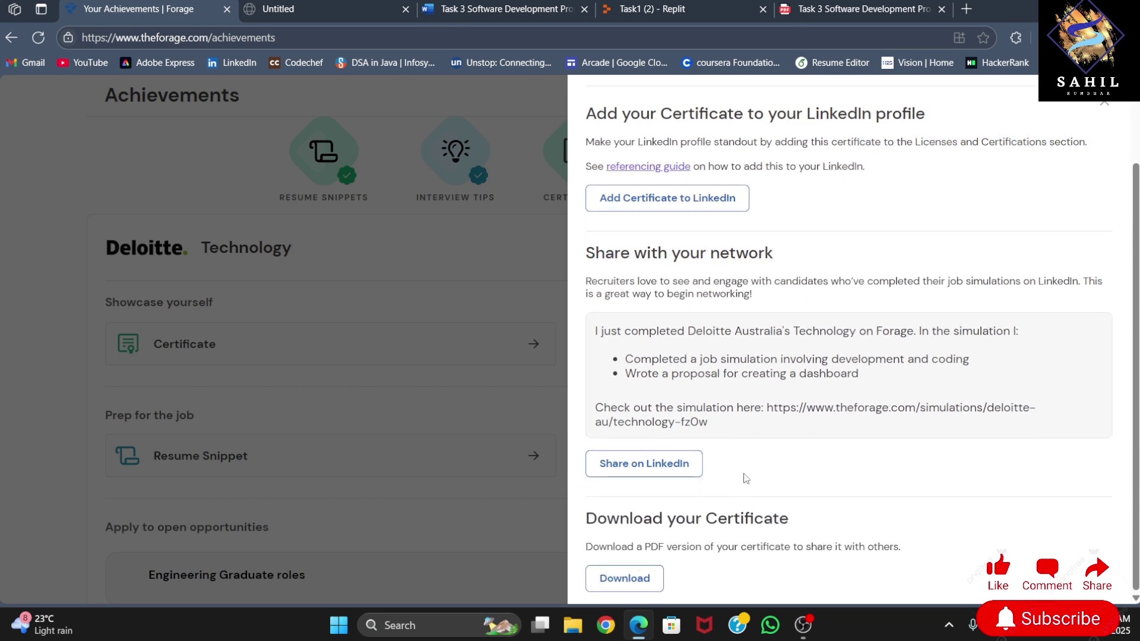
{"action": "left_click", "coordinate": [641, 580]}
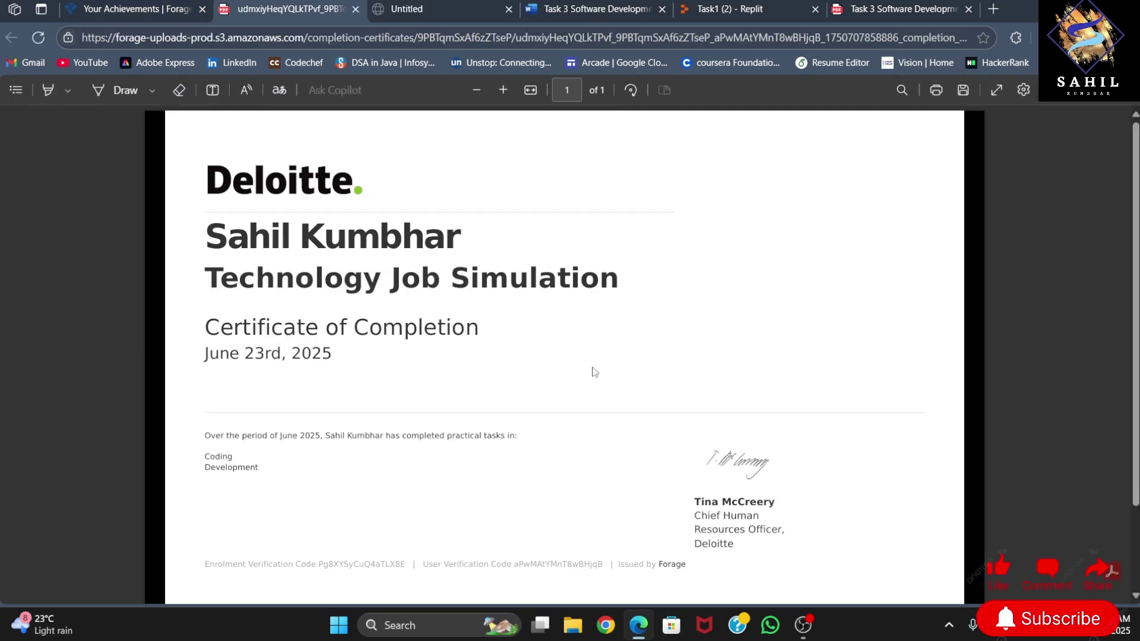
{"action": "left_click_drag", "start_coordinate": [204, 279], "coordinate": [627, 271]}
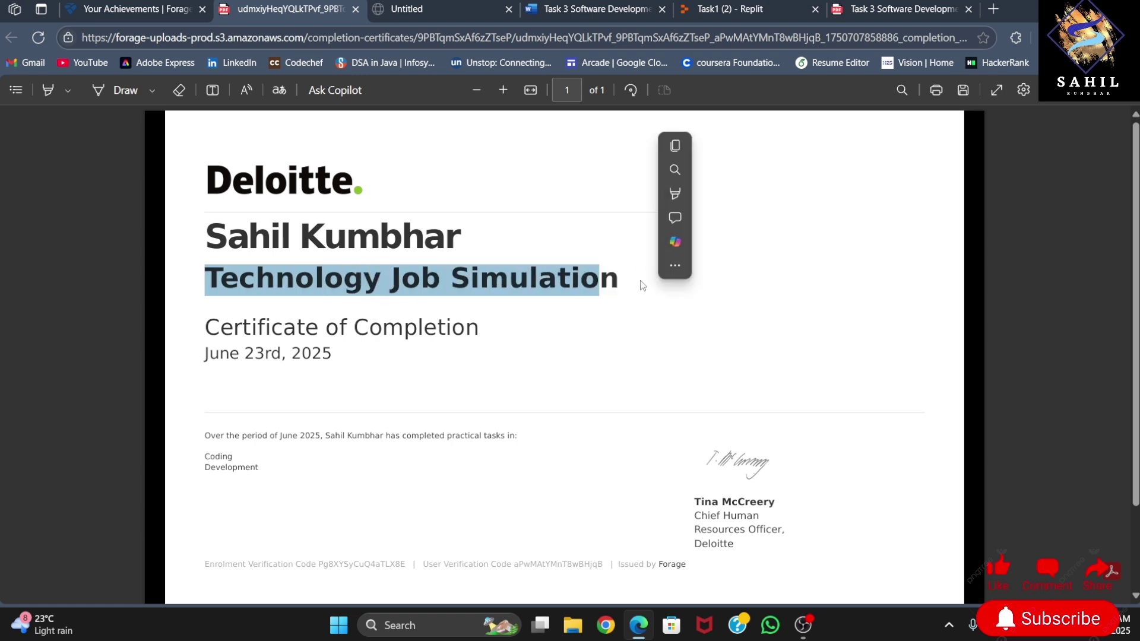
{"action": "left_click", "coordinate": [568, 361]}
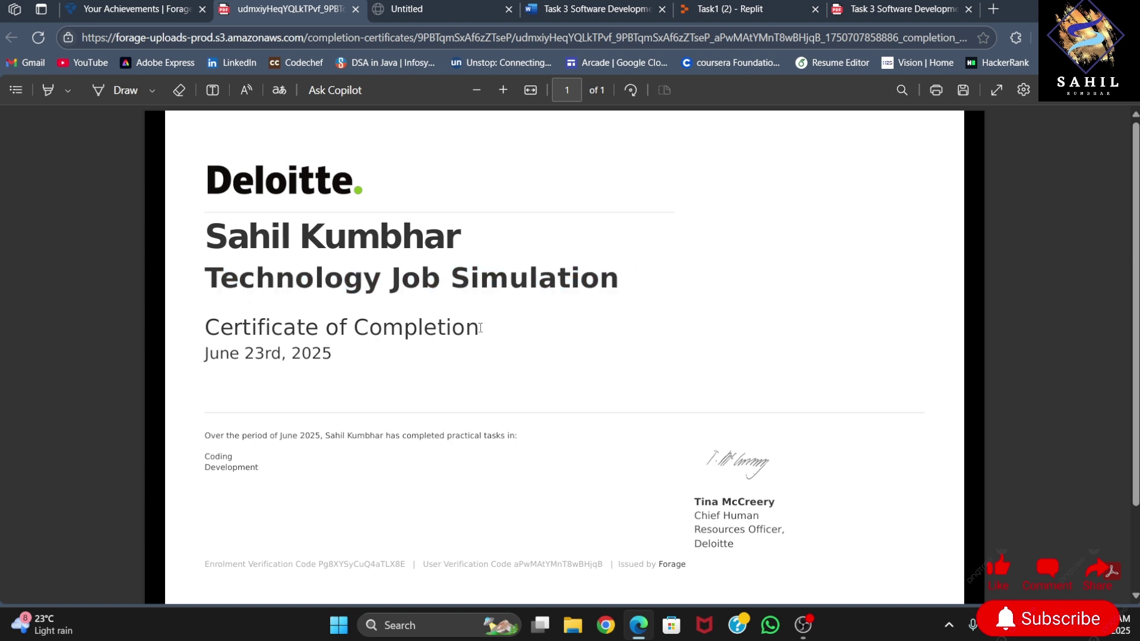
{"action": "left_click_drag", "start_coordinate": [481, 327], "coordinate": [204, 327]}
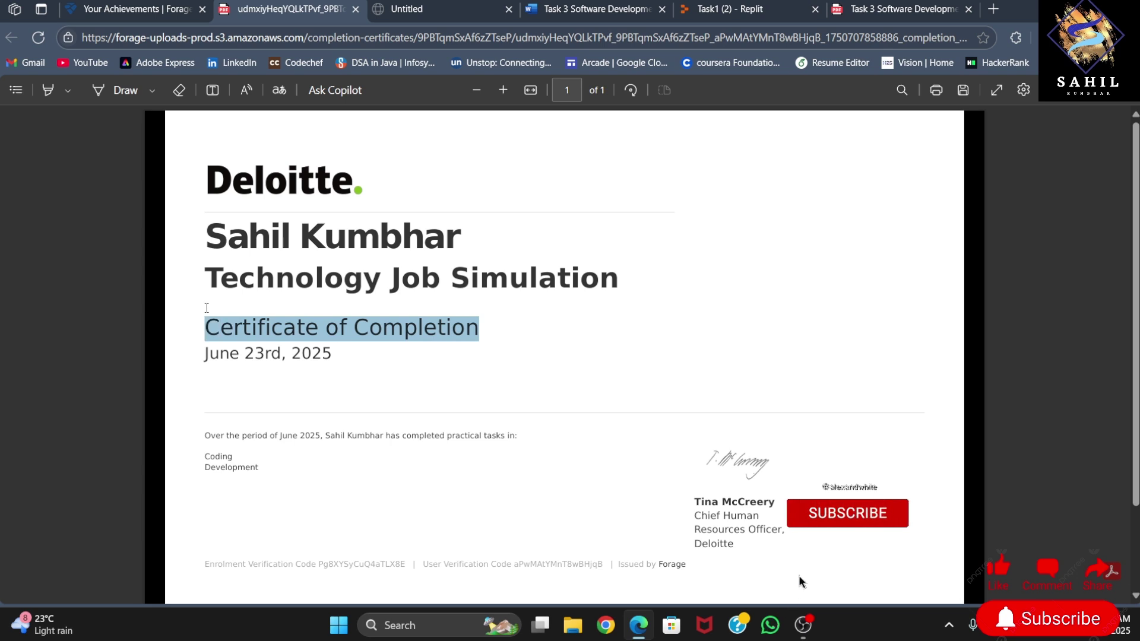
{"action": "left_click", "coordinate": [473, 377]}
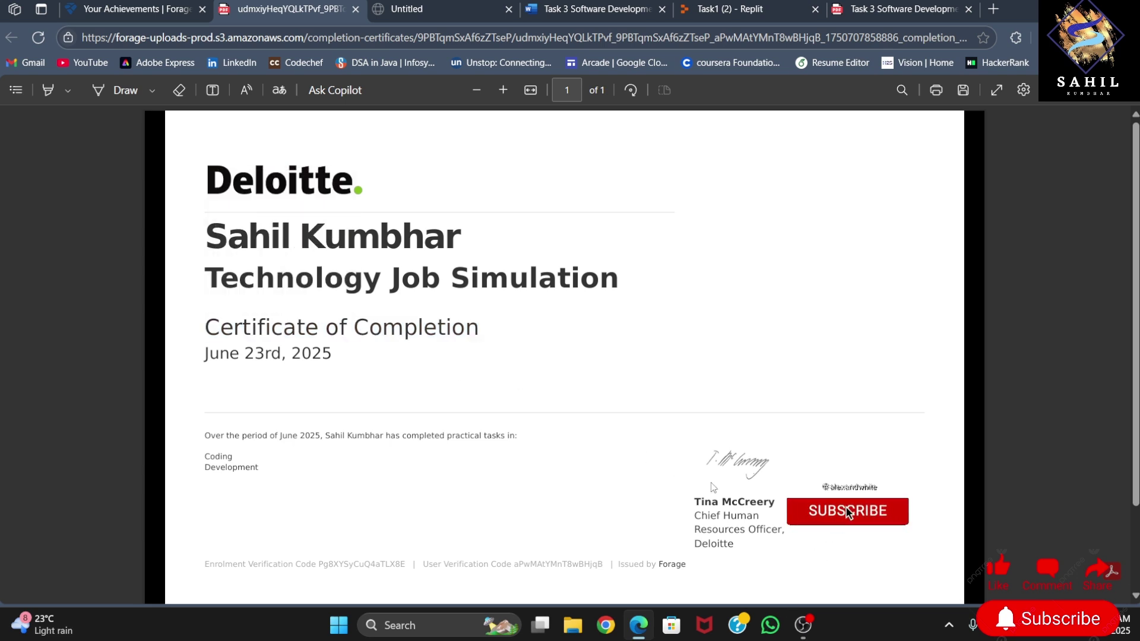